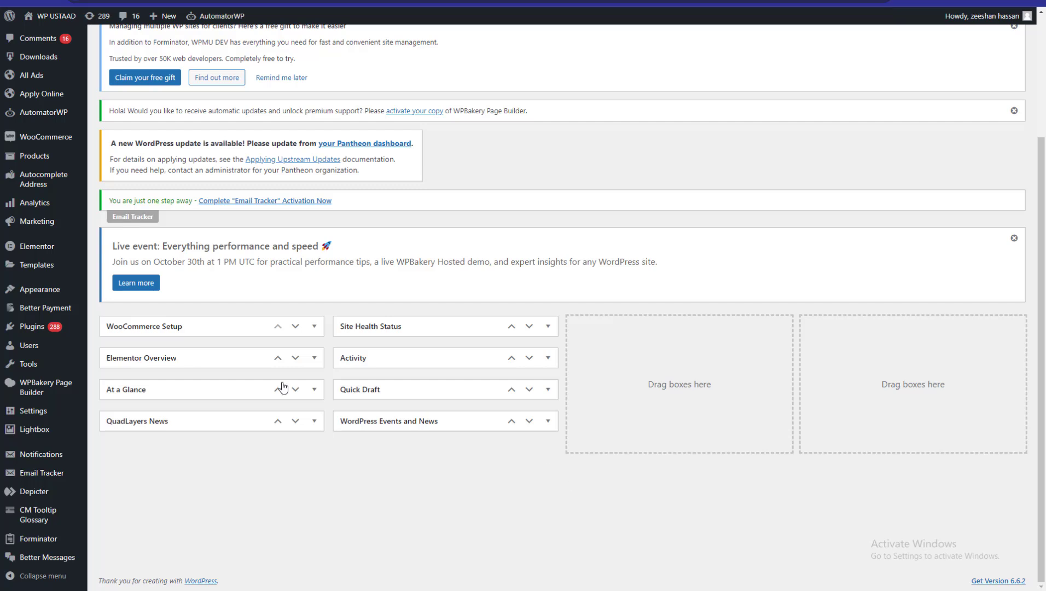
Step: Search for new plugins to add with the keyword "banner" and browse the matches
mouse_move(33, 327)
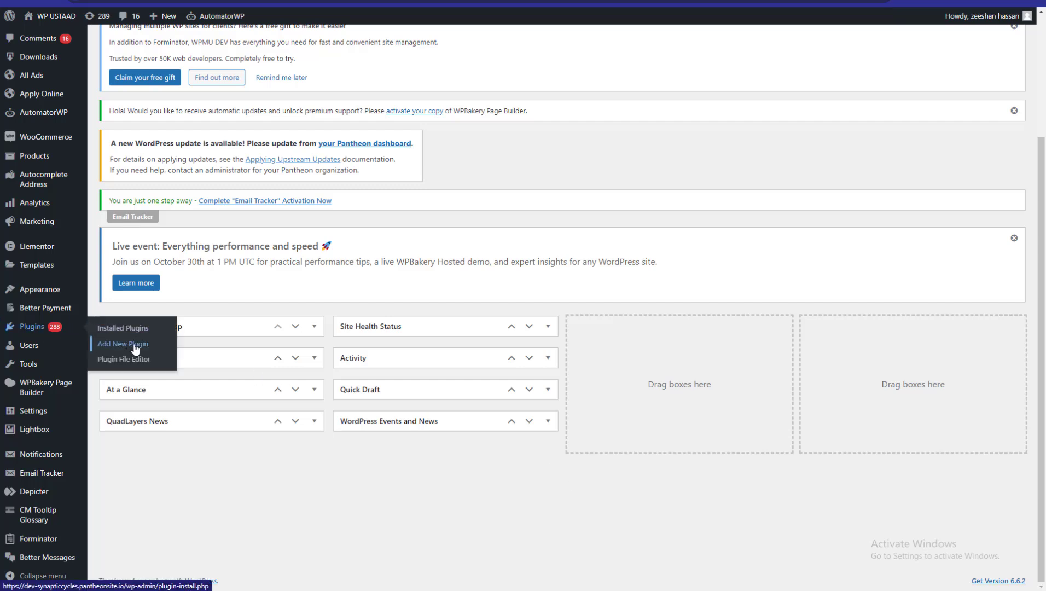
left_click(134, 346)
left_click(909, 388)
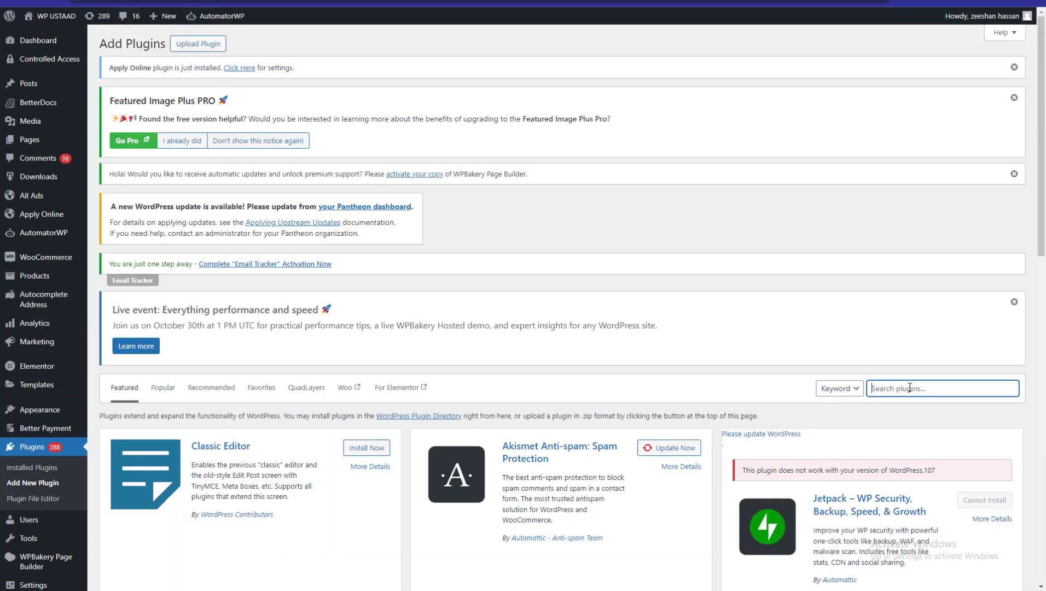
type("banner")
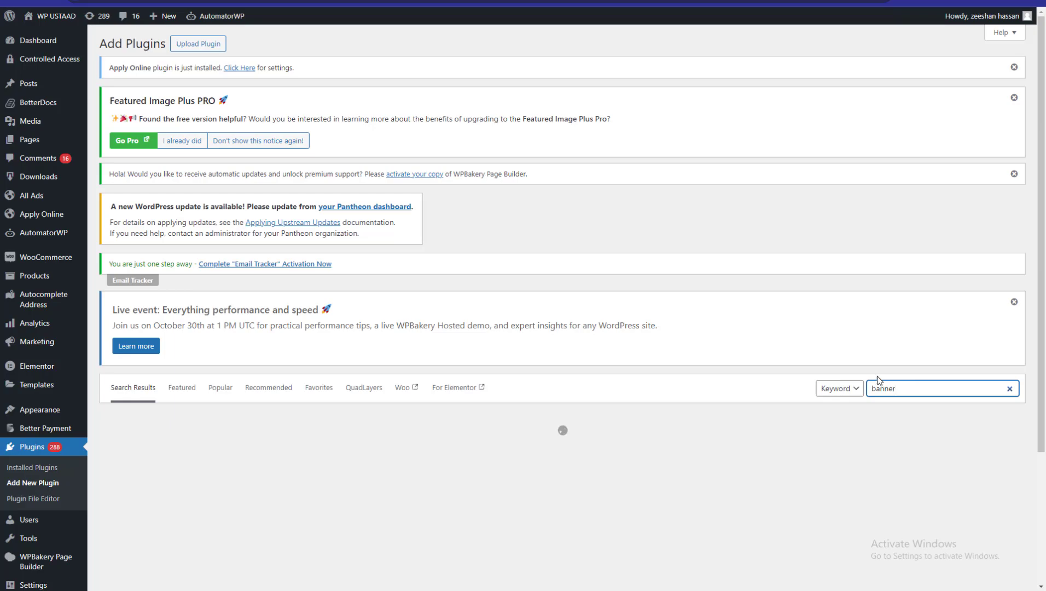
scroll(133, 278, "down", 10)
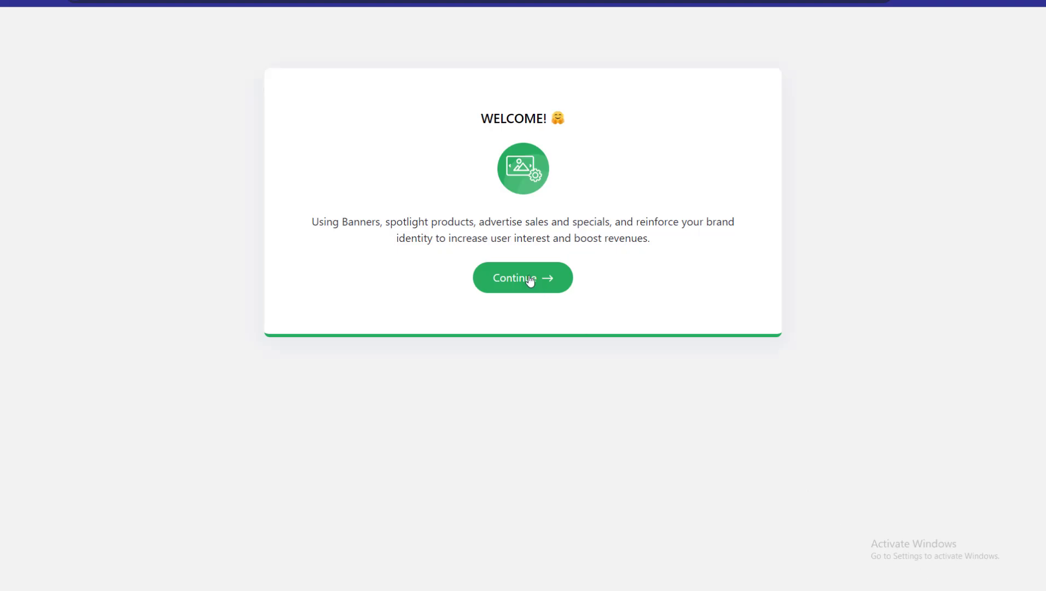
Step: Complete the Banner Management welcome wizard, opting in to the important update notifications
left_click(529, 280)
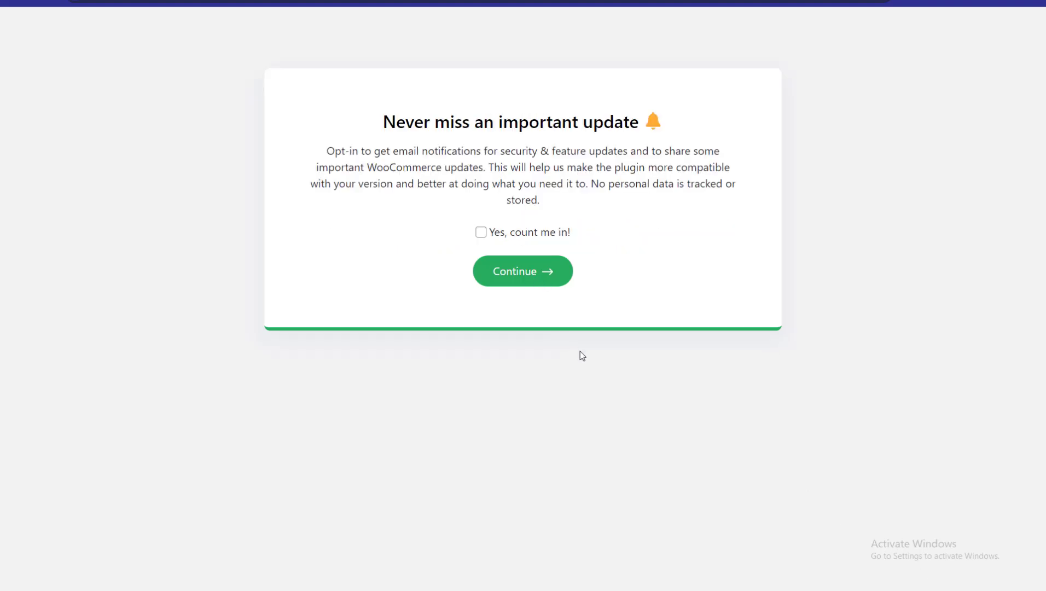
left_click(507, 239)
left_click(520, 276)
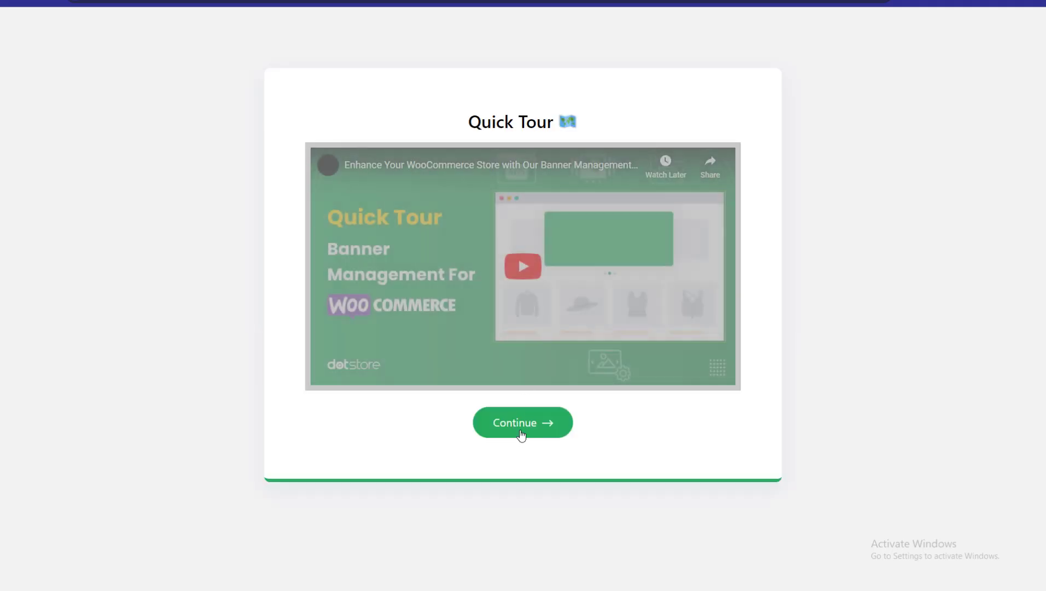
left_click(521, 434)
left_click(523, 219)
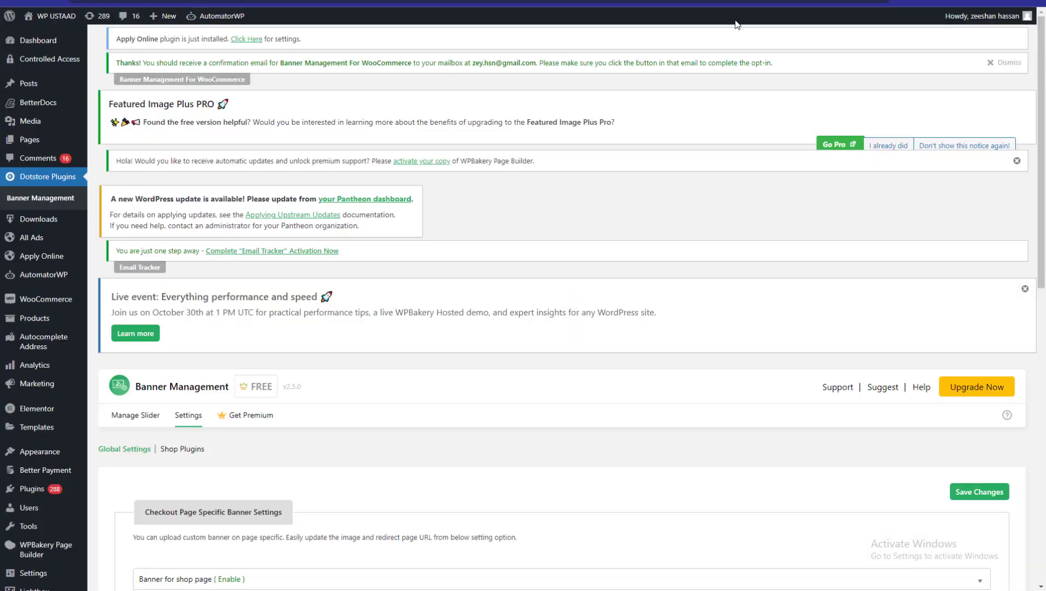
Step: Remove the banner image from the shop page banner settings, keeping that banner enabled
scroll(418, 296, "down", 10)
scroll(417, 313, "up", 10)
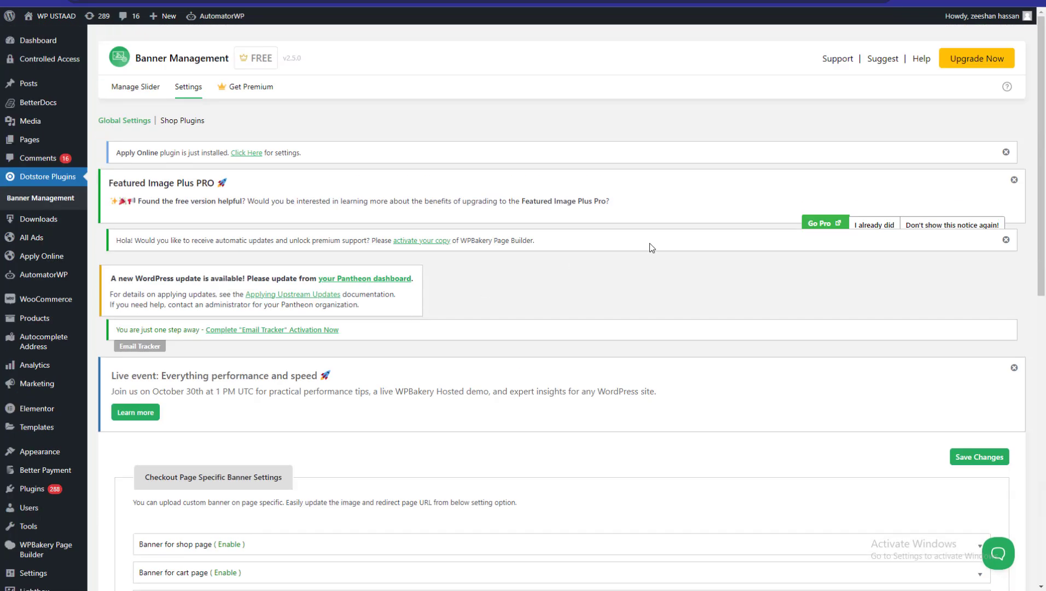
scroll(955, 219, "down", 6)
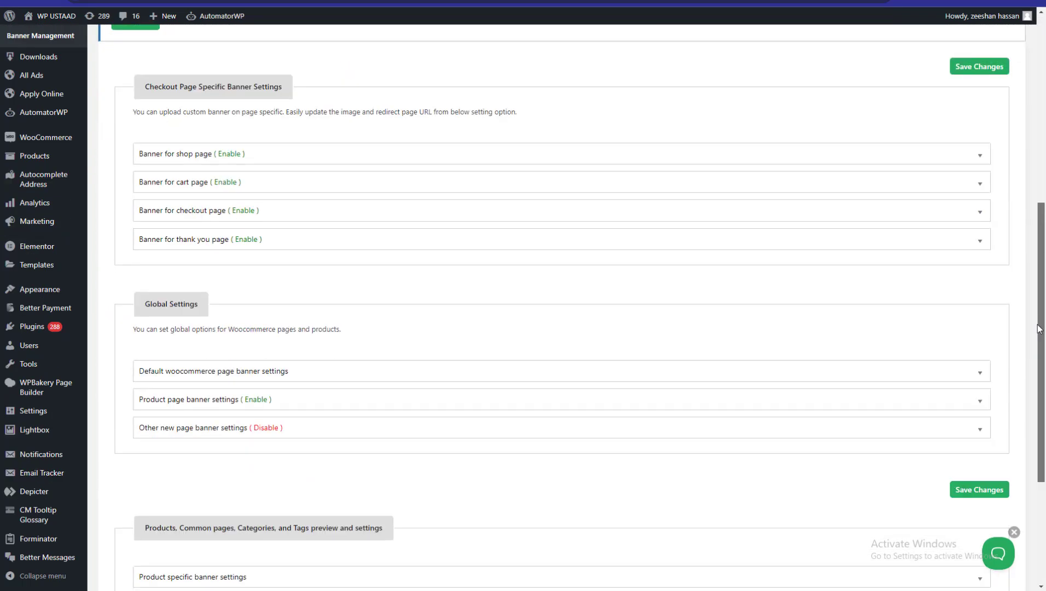
scroll(789, 92, "up", 6)
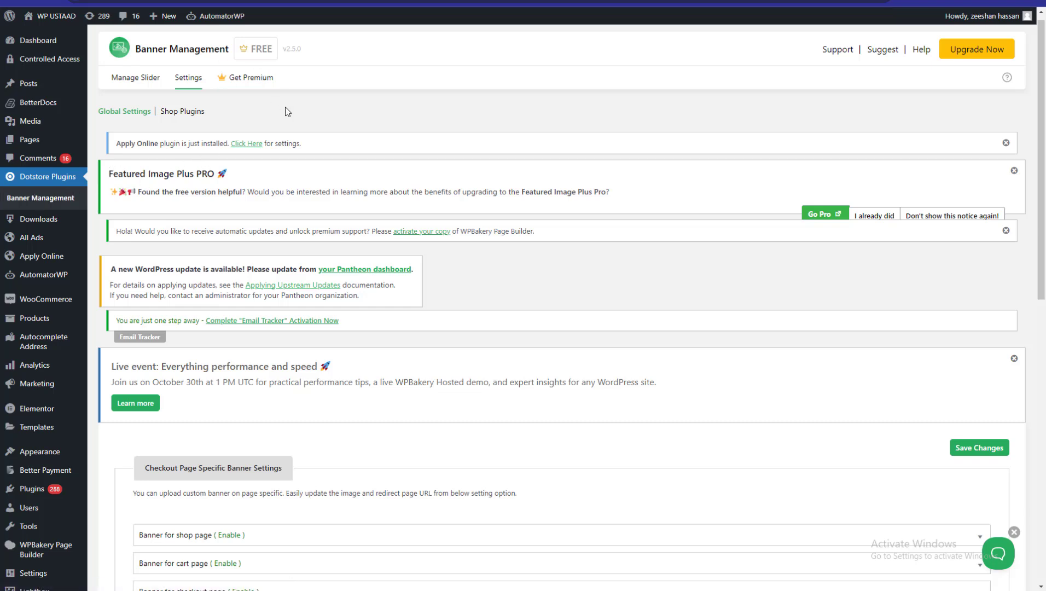
scroll(285, 112, "down", 10)
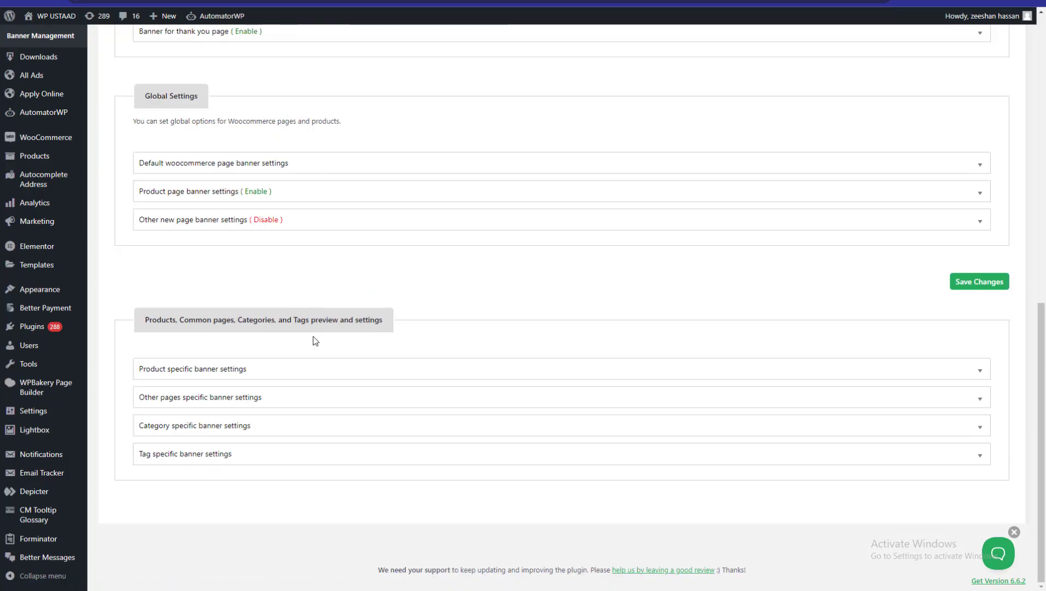
left_click_drag(1042, 359, 1045, 226)
left_click(268, 229)
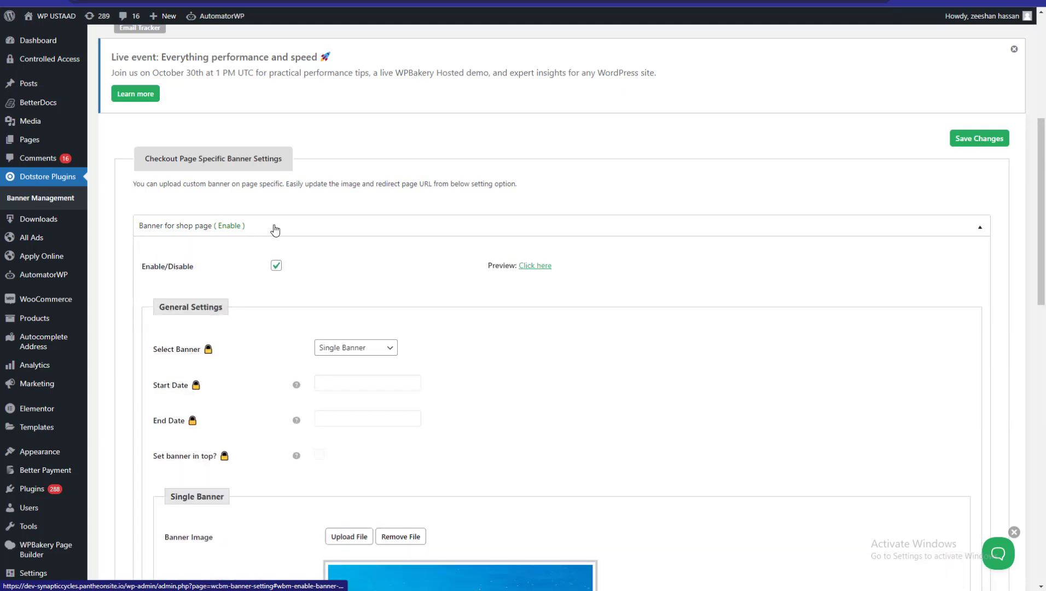
left_click(277, 267)
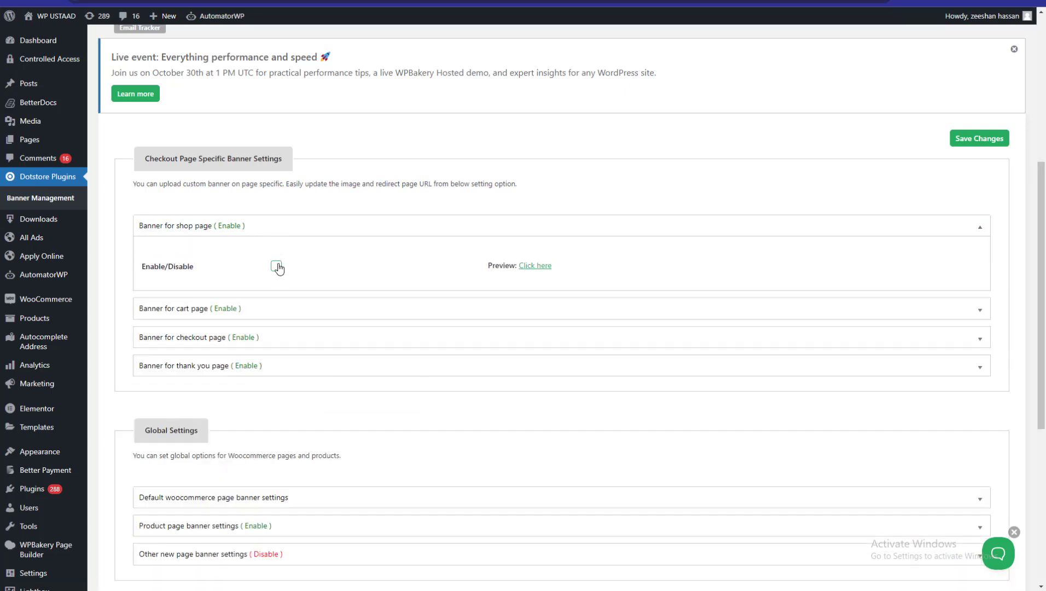
left_click(277, 267)
left_click(402, 536)
Step: Remove the cart page banner's image and disable the banner for the cart page
scroll(402, 536, "down", 8)
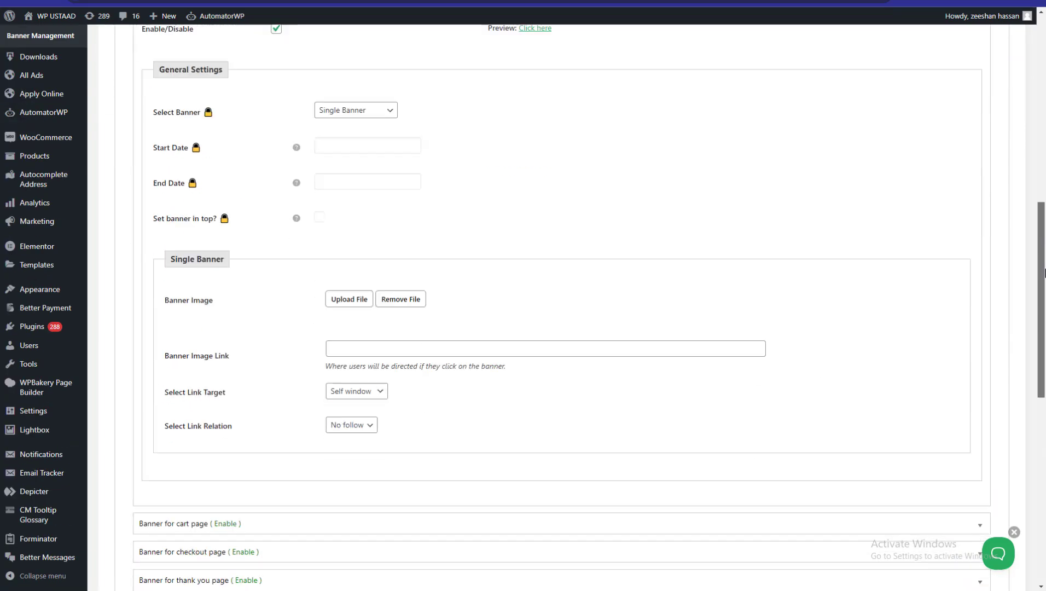
scroll(275, 427, "up", 3)
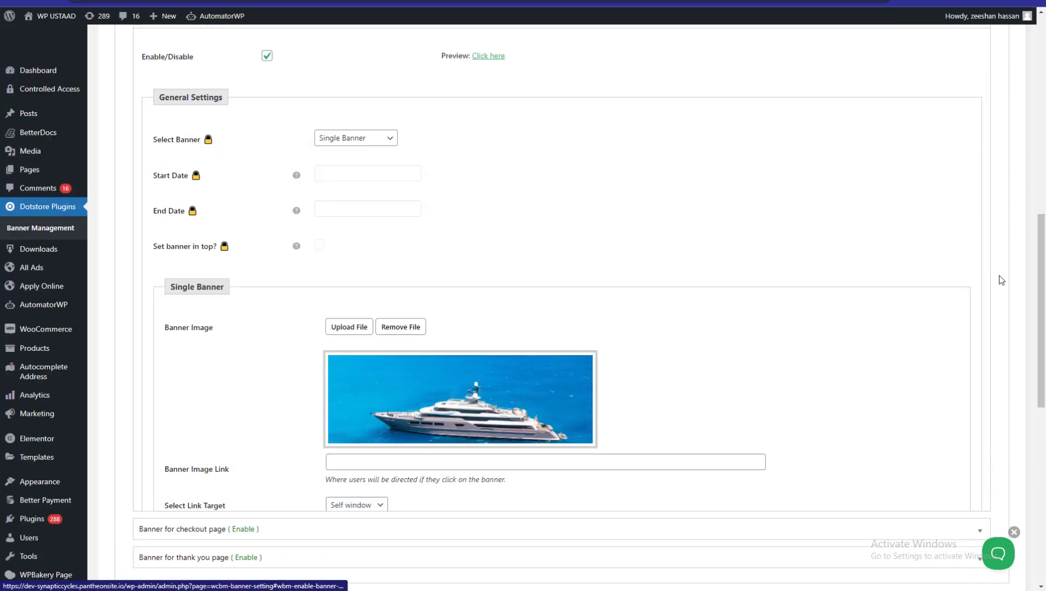
scroll(463, 281, "down", 1)
double_click(405, 263)
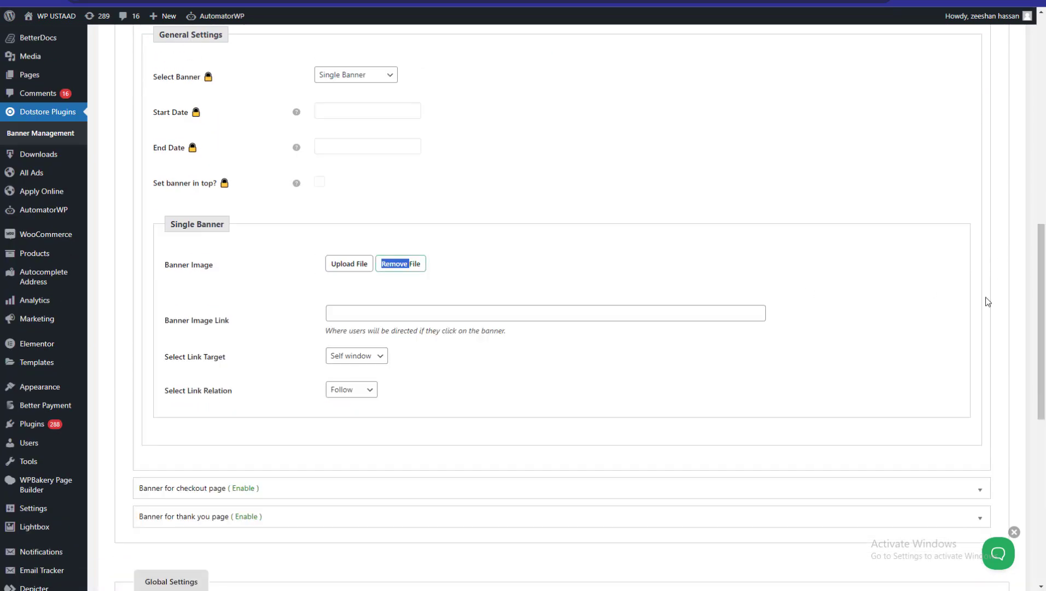
scroll(518, 103, "up", 3)
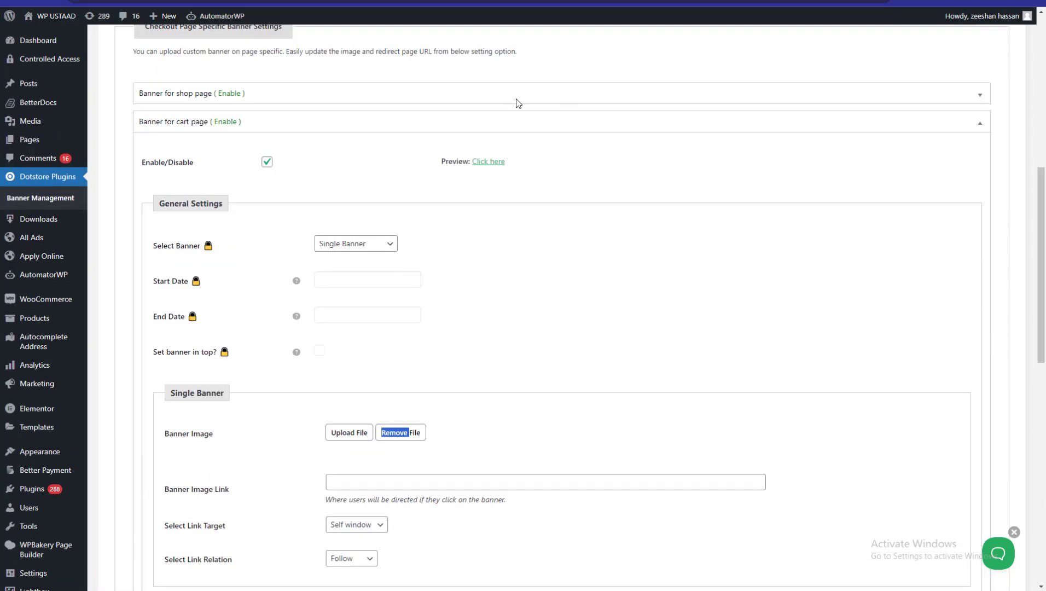
left_click(267, 161)
Step: In the global settings, disable the product page banner settings and the common banner for all products
scroll(266, 161, "down", 4)
scroll(339, 257, "up", 1)
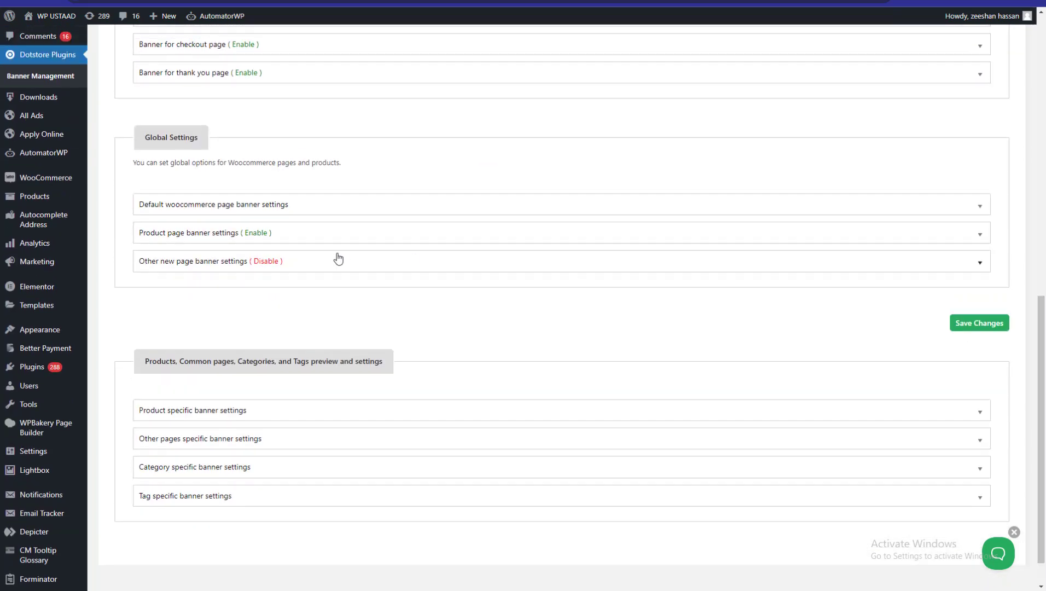
left_click(326, 207)
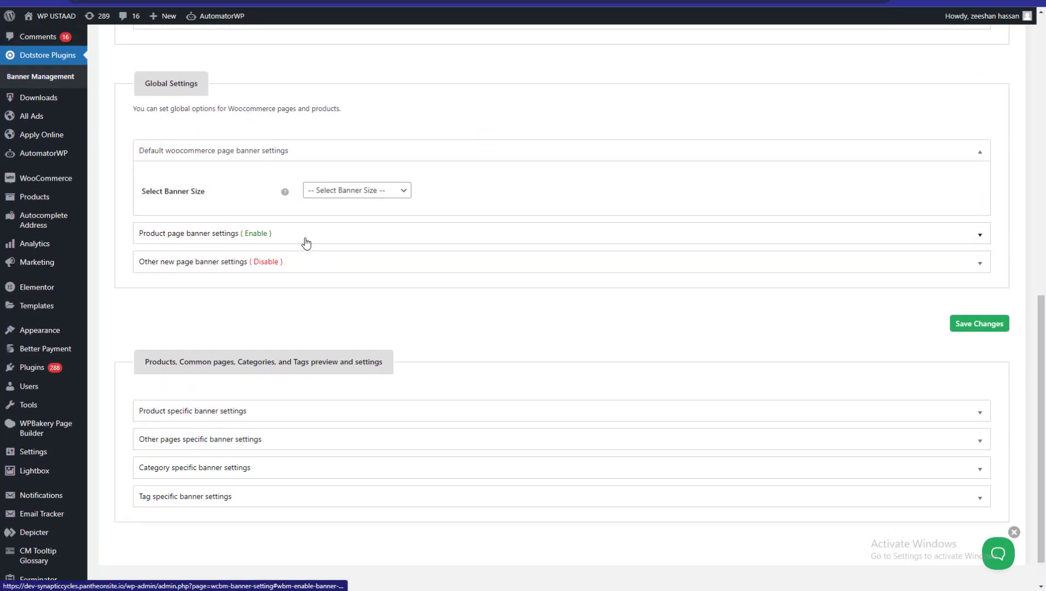
left_click(306, 240)
left_click(316, 226)
left_click(316, 260)
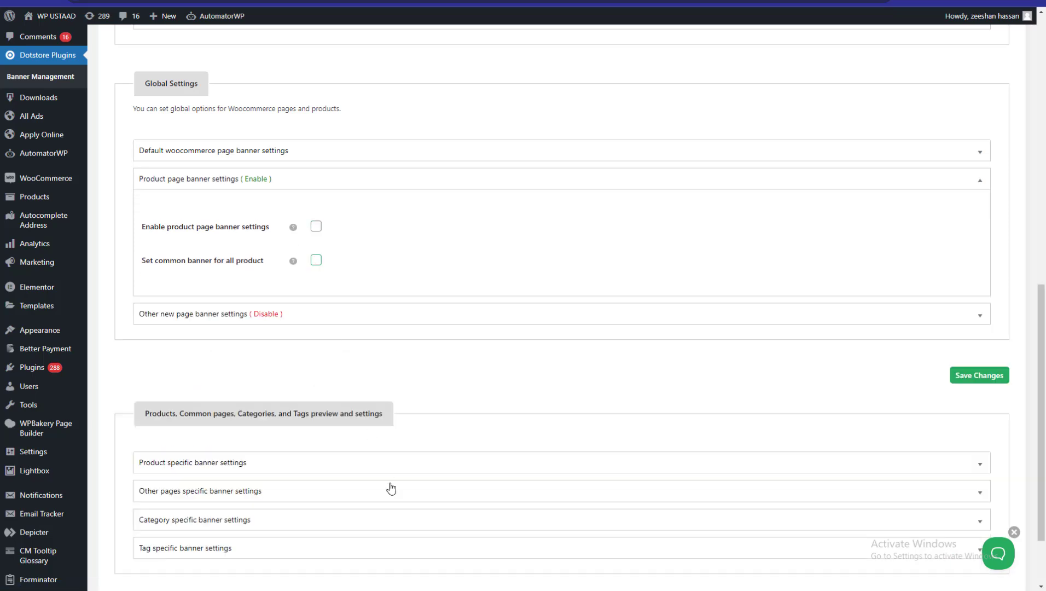
left_click(316, 261)
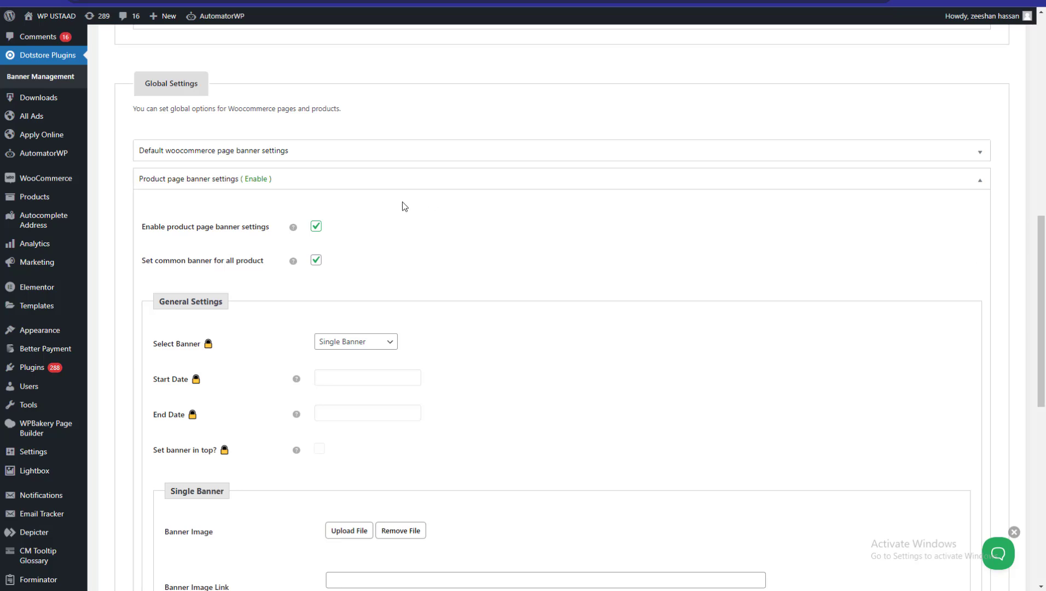
left_click(316, 226)
left_click(316, 260)
Step: Expand the other new page banner settings and save the banner changes
scroll(589, 341, "down", 2)
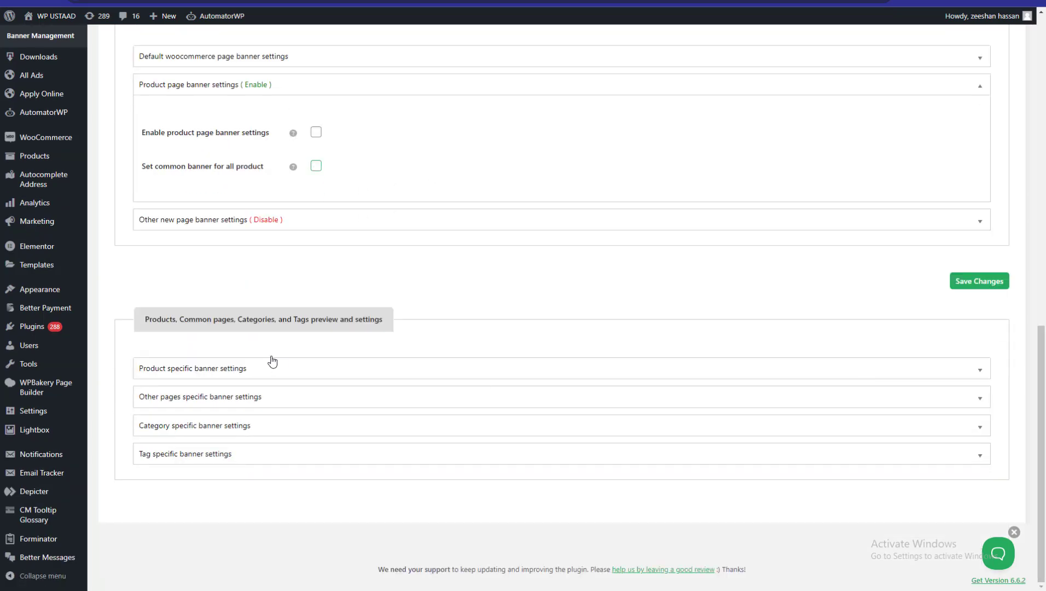
left_click(353, 222)
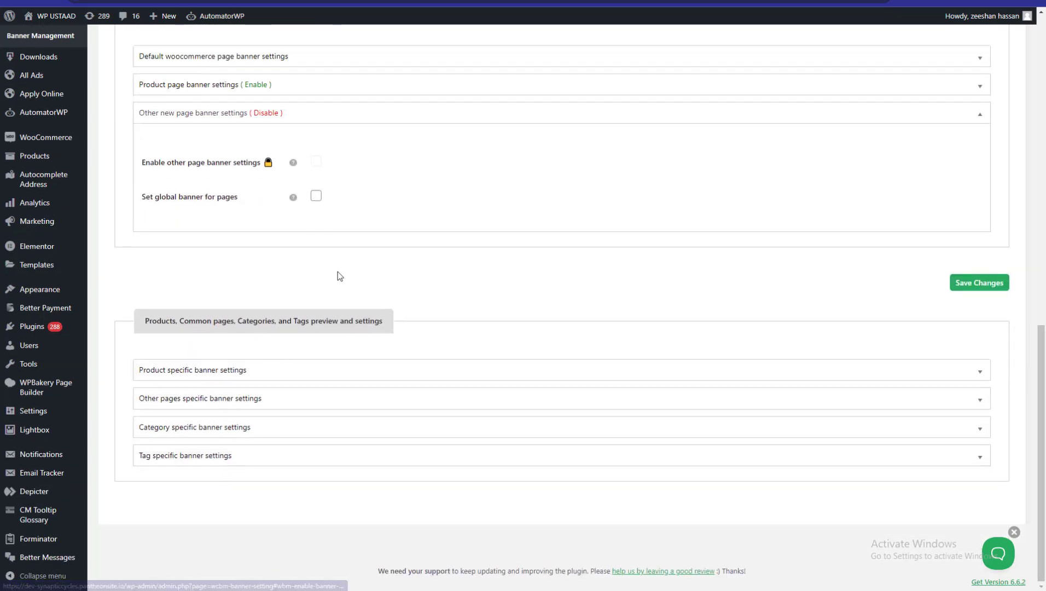
left_click(978, 282)
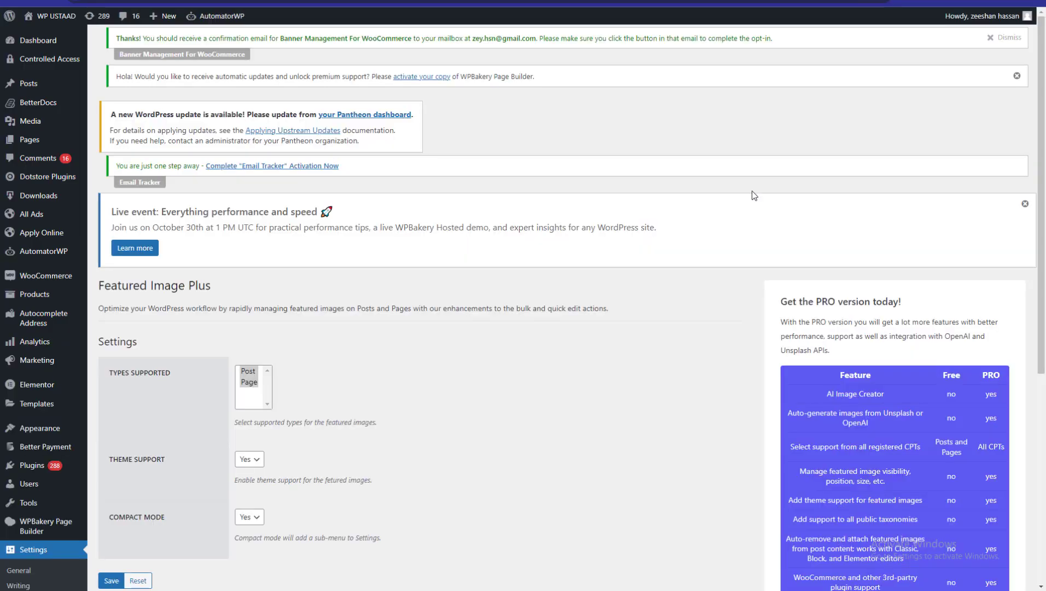
Step: Return to the Banner Management settings and dismiss the live event, WPBakery and Apply Online notices
mouse_move(49, 180)
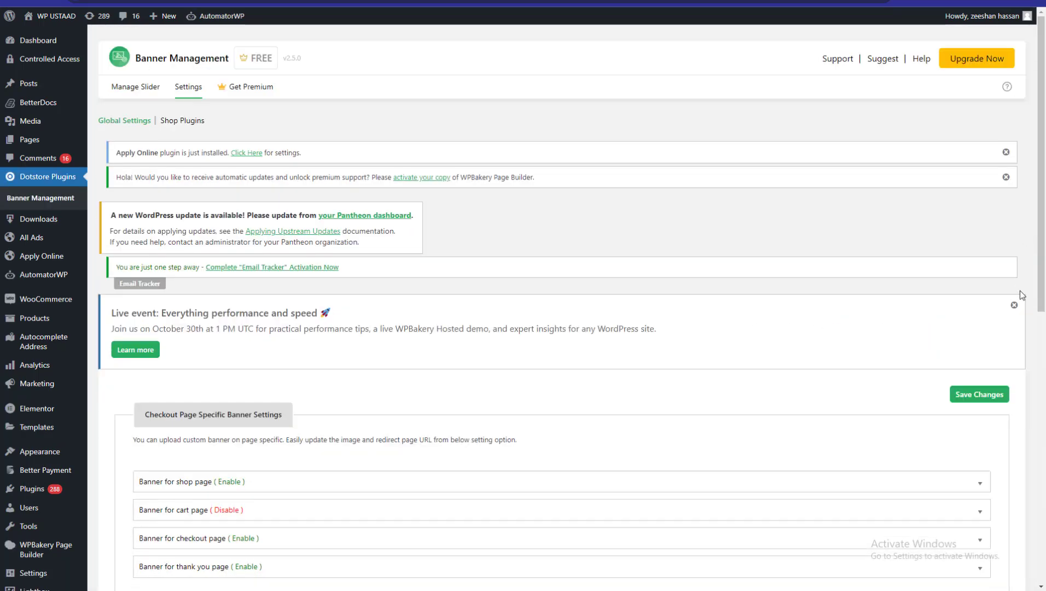
left_click(1014, 305)
left_click(1006, 177)
left_click(1006, 152)
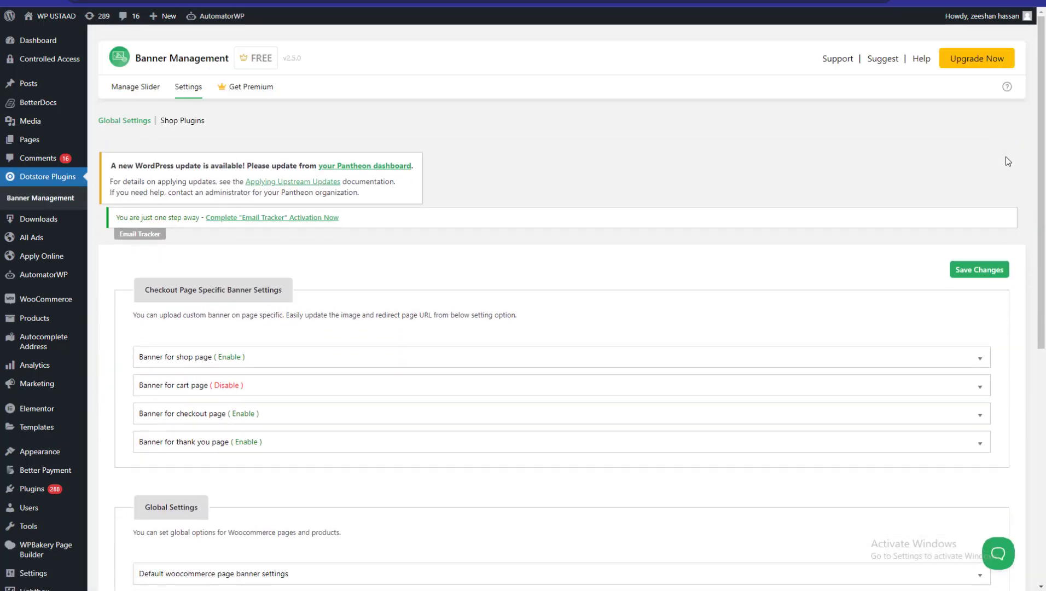
Step: Disable the banner for the shop page and save the changes
left_click_drag(1041, 164, 1042, 216)
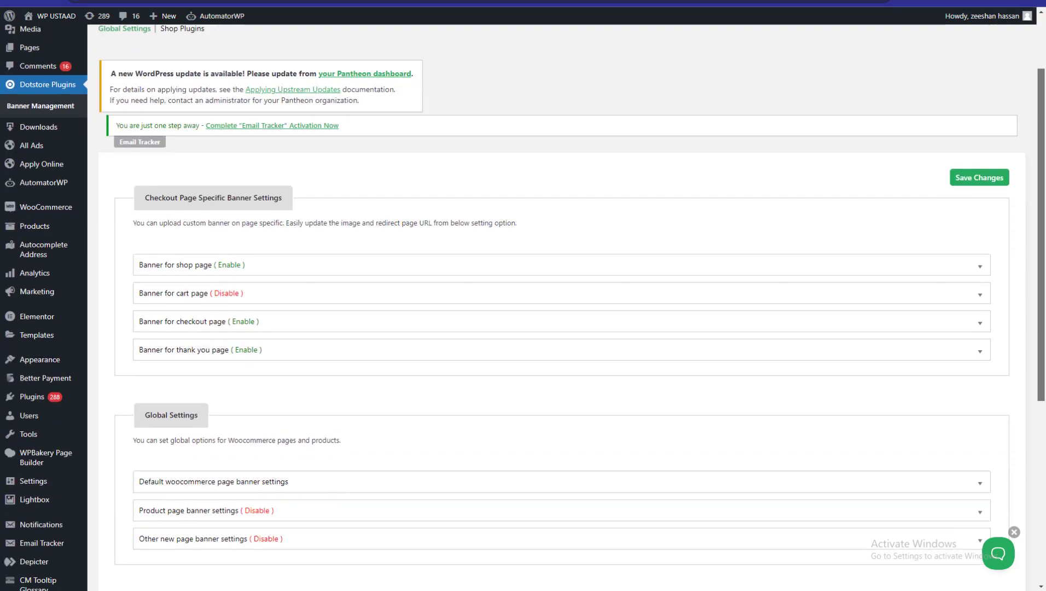
left_click(305, 270)
left_click(276, 304)
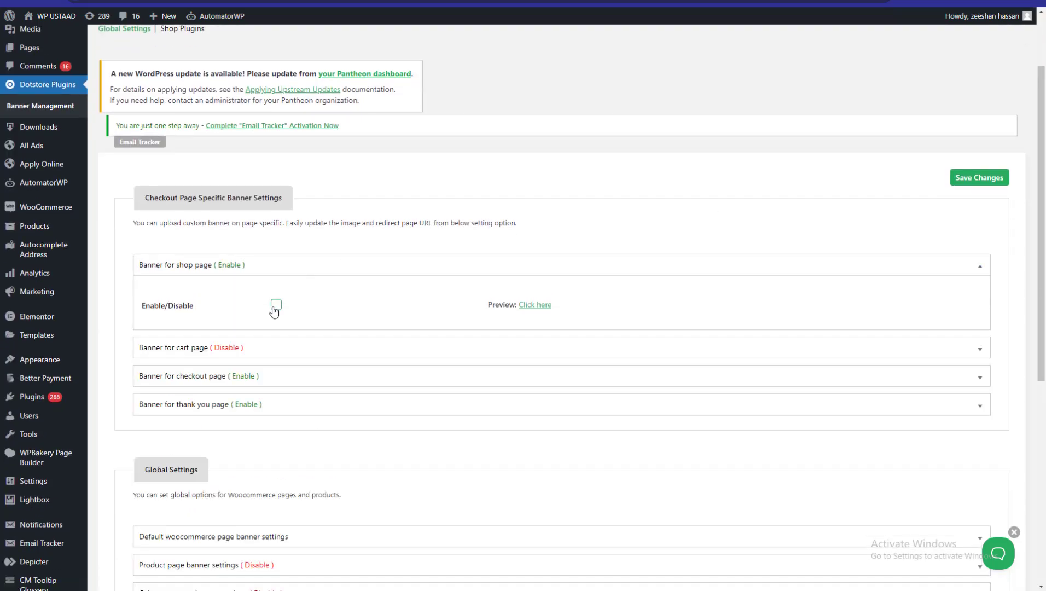
left_click(979, 177)
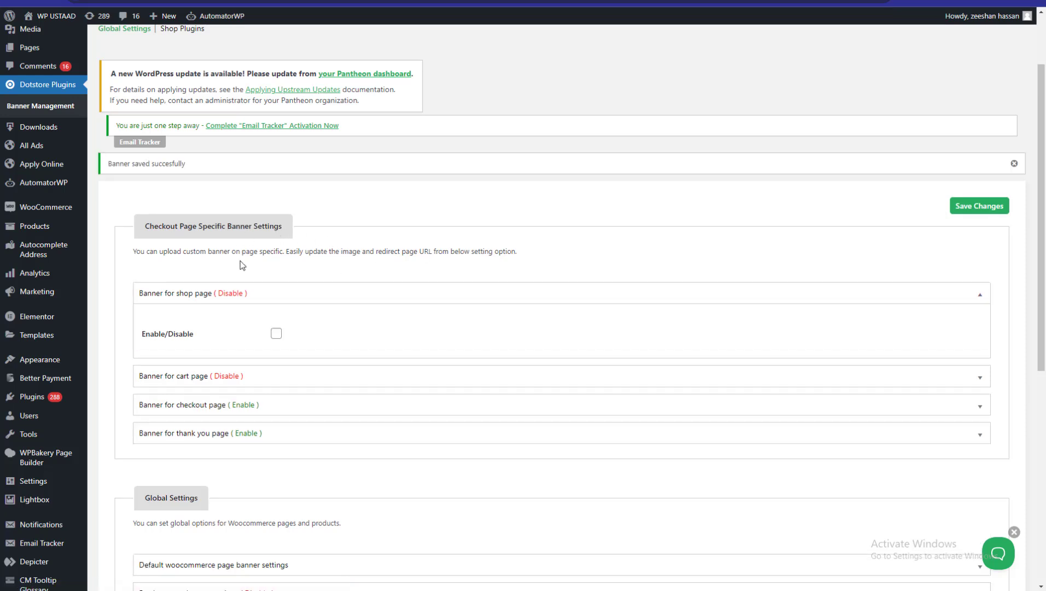
Step: Remove the checkout page banner's image and disable the banner for the checkout page
left_click(164, 294)
left_click(250, 361)
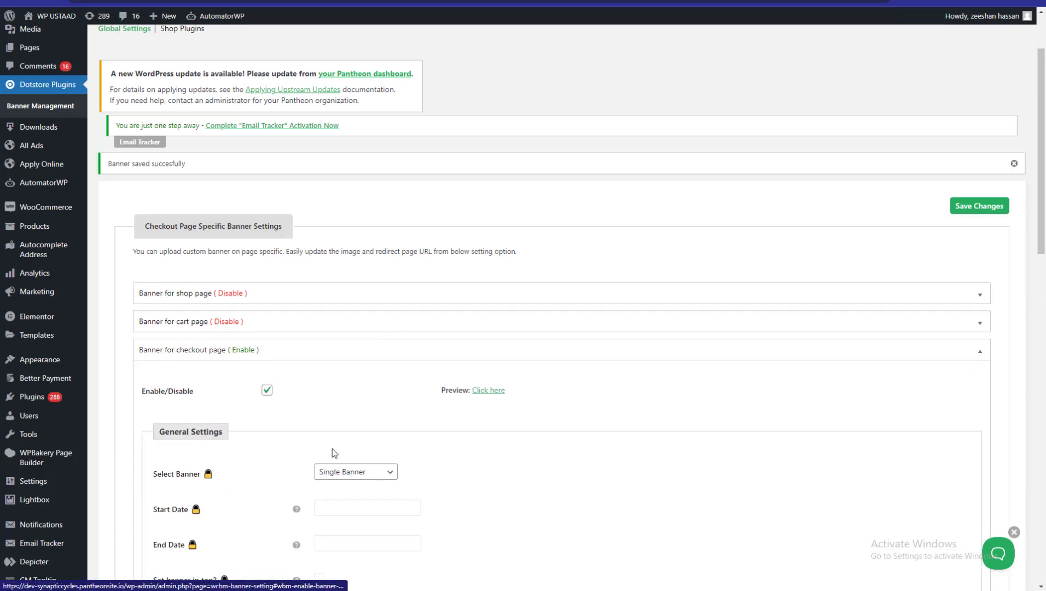
scroll(449, 528, "down", 3)
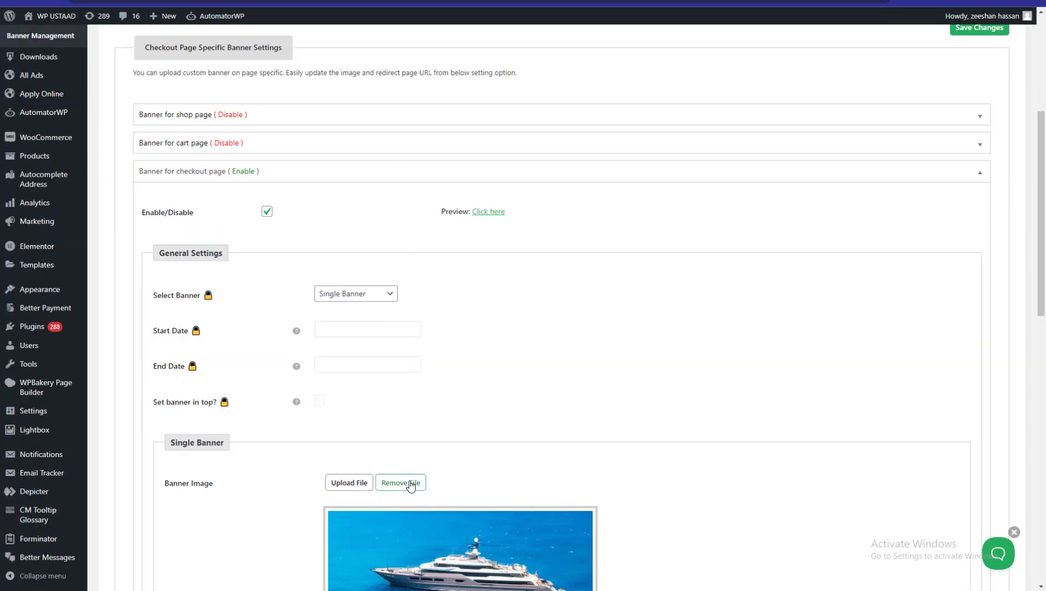
left_click(407, 482)
left_click(268, 214)
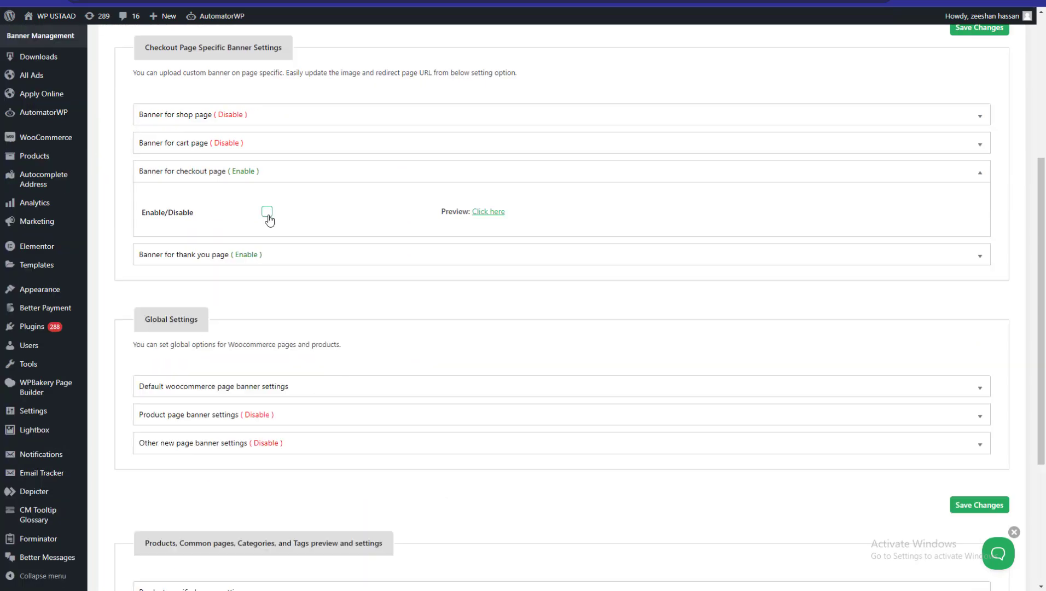
Step: Disable the banner for the thank you page and save the changes
left_click(247, 253)
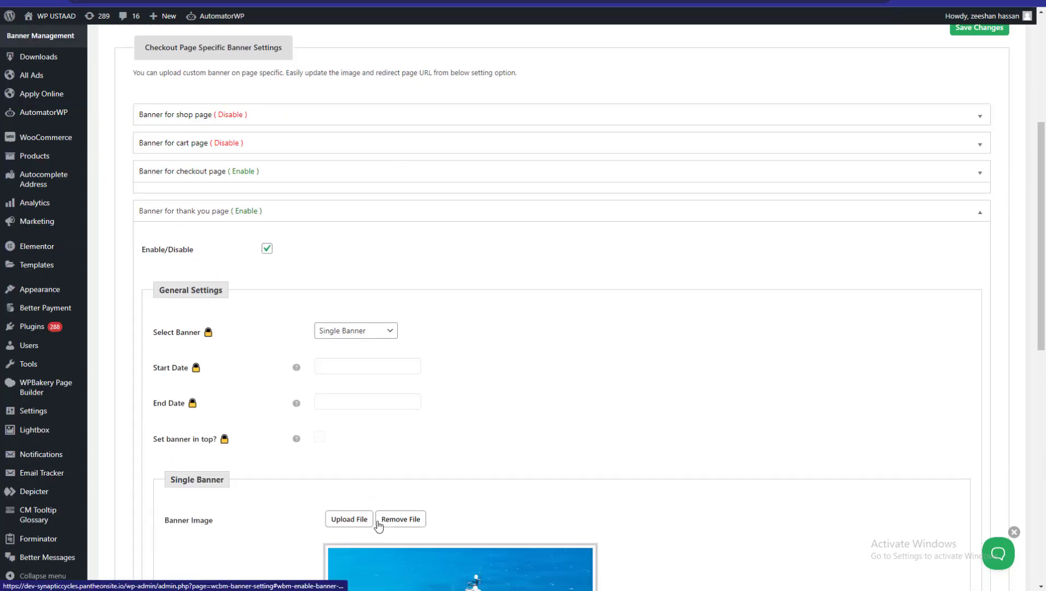
left_click(268, 240)
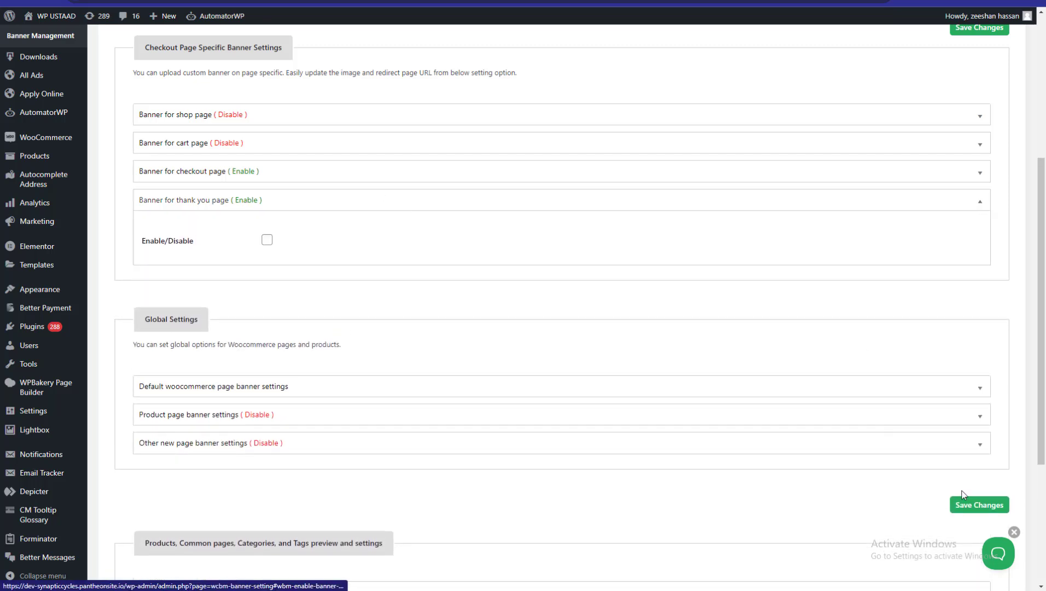
left_click(985, 503)
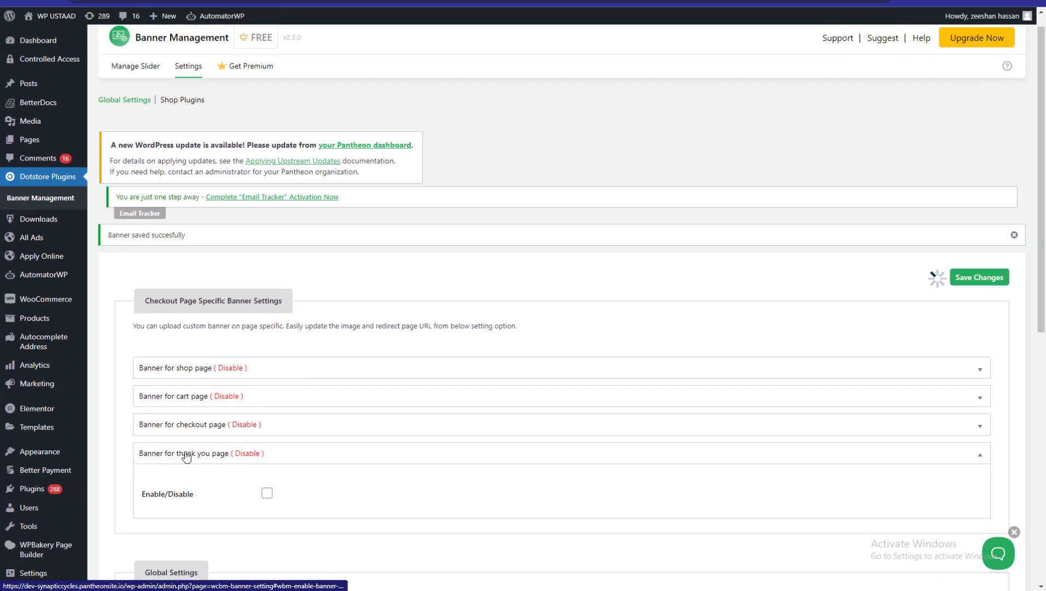
Step: Collapse the thank you page banner settings and visit the storefront to check the shop page and cart for banners
scroll(186, 457, "down", 2)
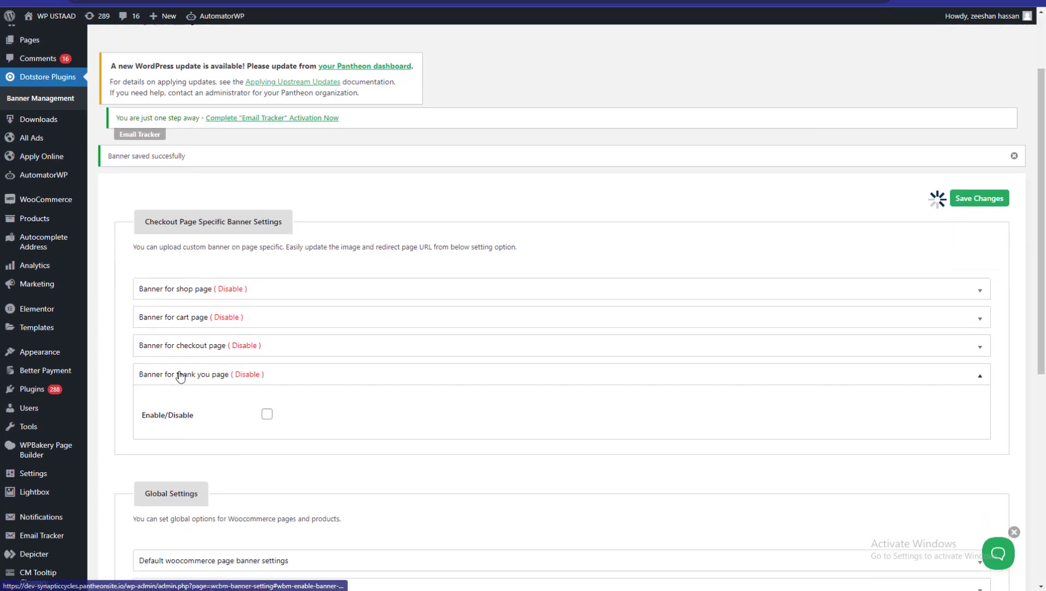
left_click(180, 376)
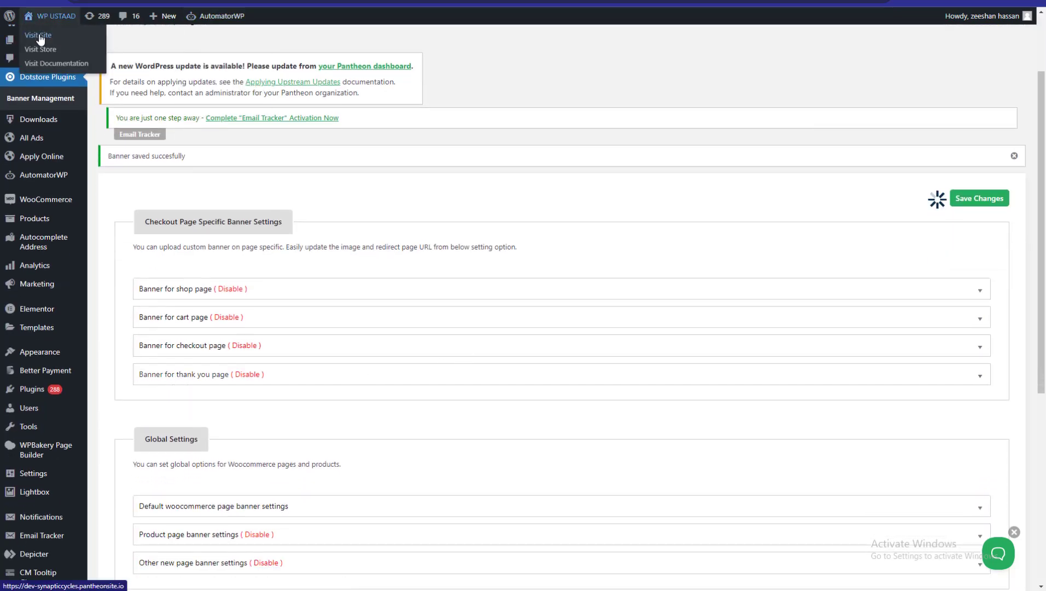
left_click(39, 36)
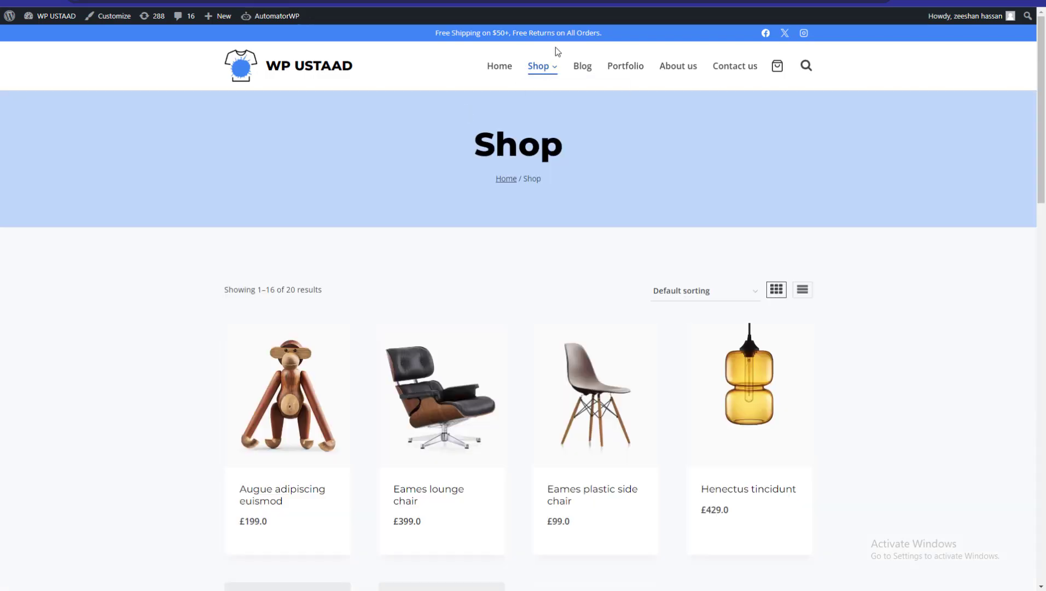
mouse_move(553, 94)
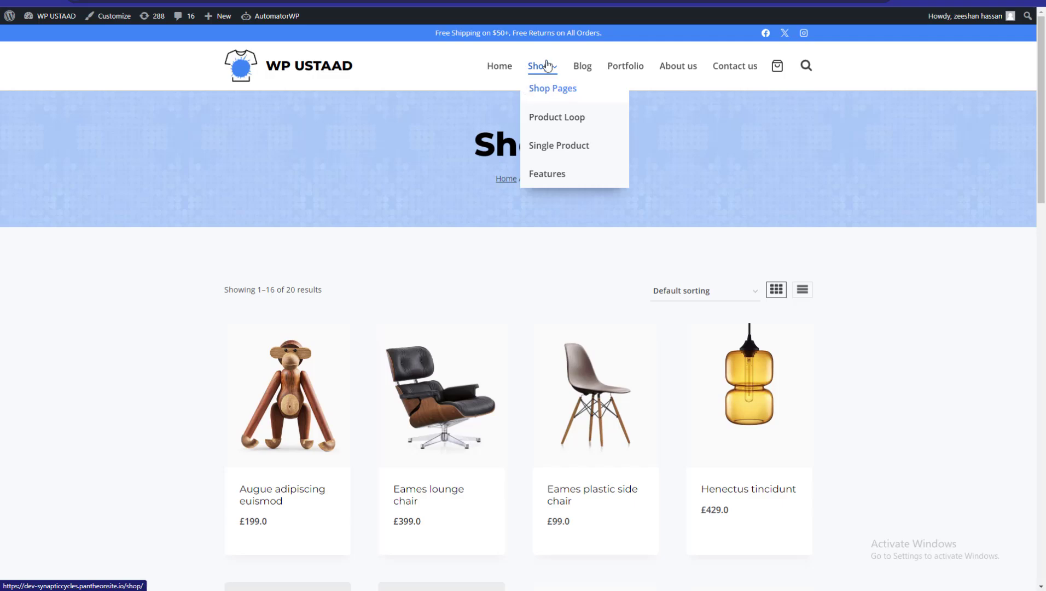
left_click(779, 69)
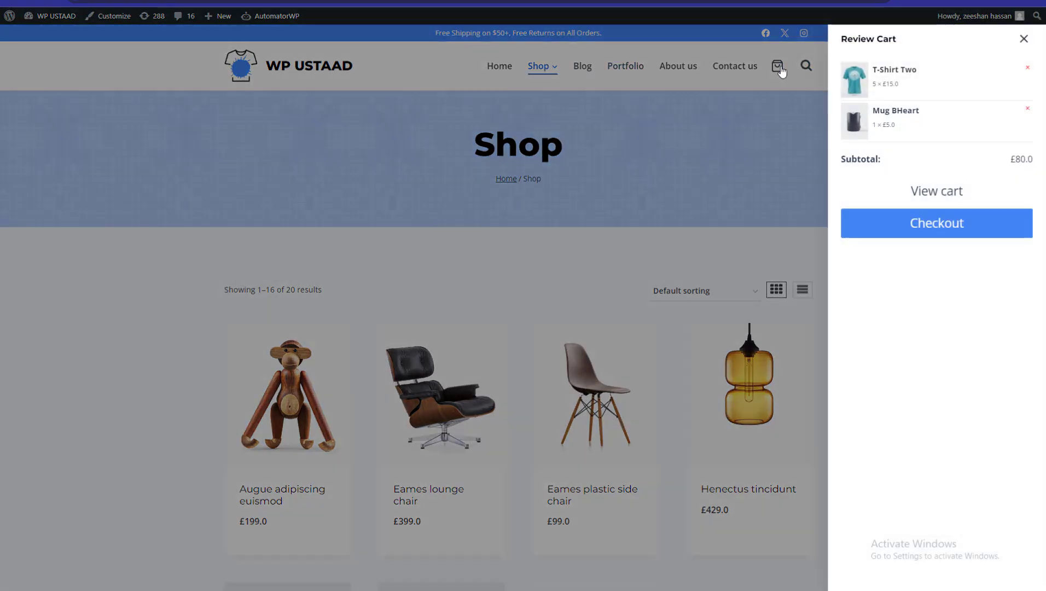
left_click(924, 193)
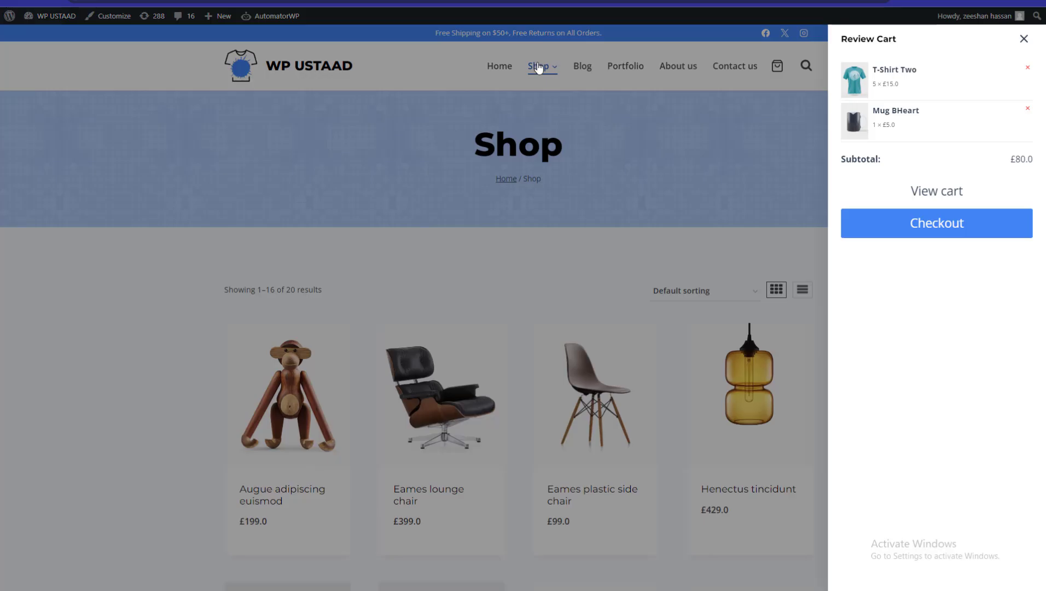
left_click(538, 66)
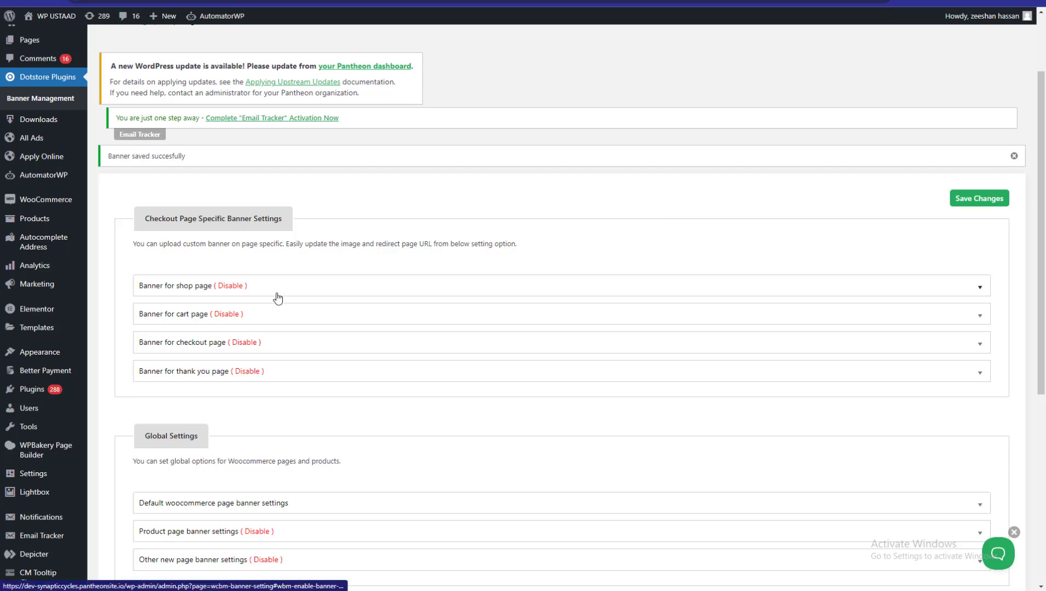
Step: Expand the shop page banner settings and enable the banner for the shop page
left_click(249, 287)
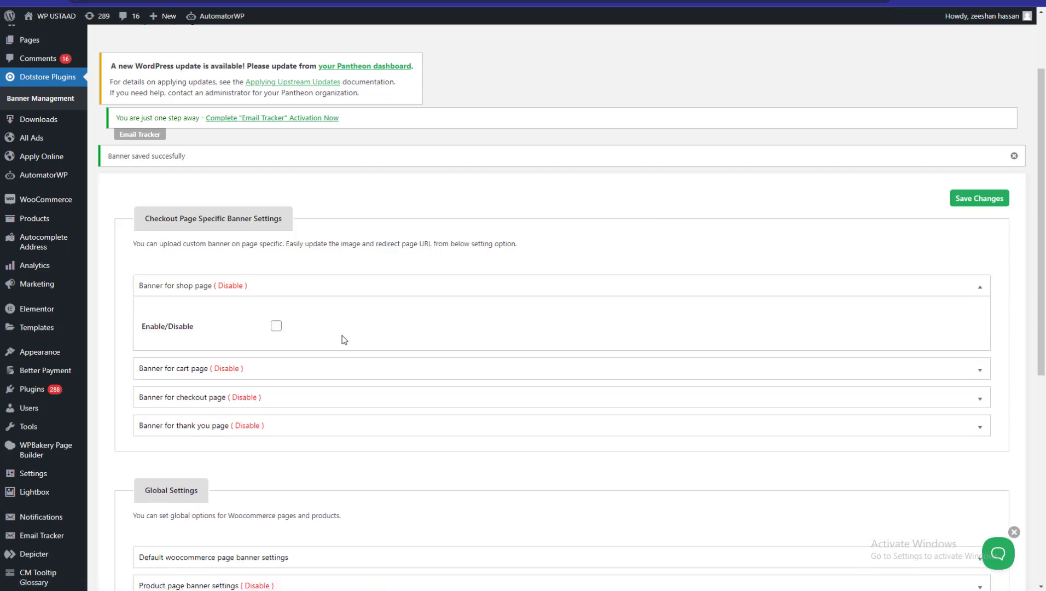
left_click(276, 326)
scroll(481, 323, "down", 2)
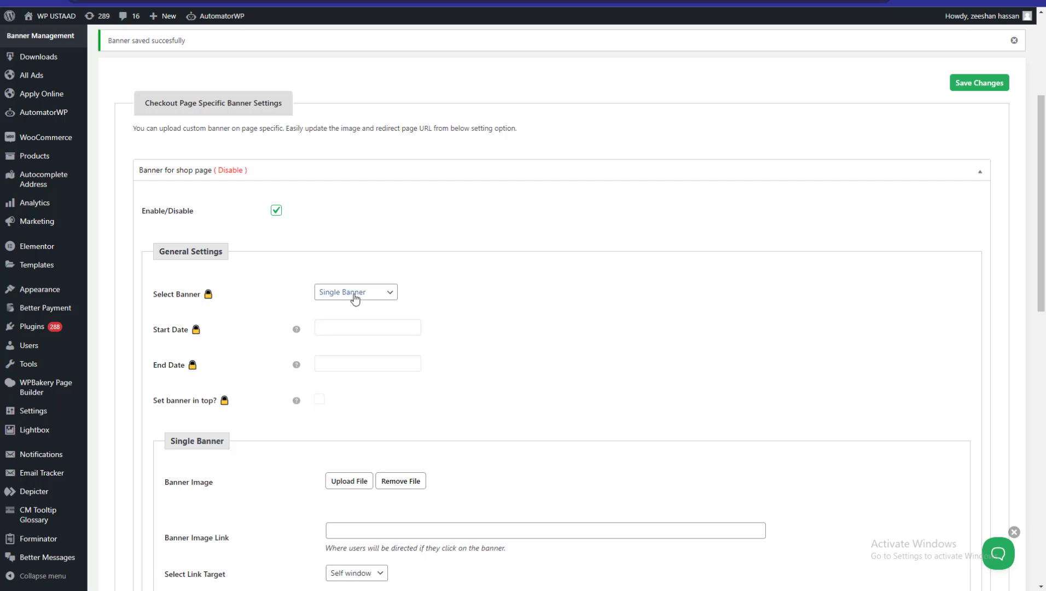
Step: Examine the shop page banner's type choices and date settings, keeping Single Banner selected
left_click(355, 293)
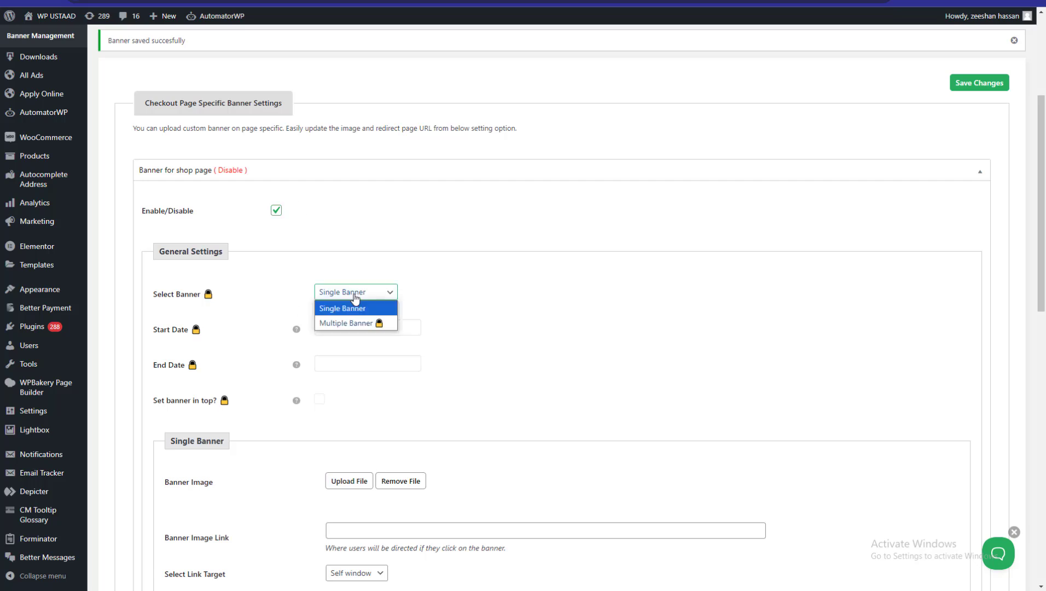
left_click(354, 293)
left_click(355, 294)
left_click(354, 293)
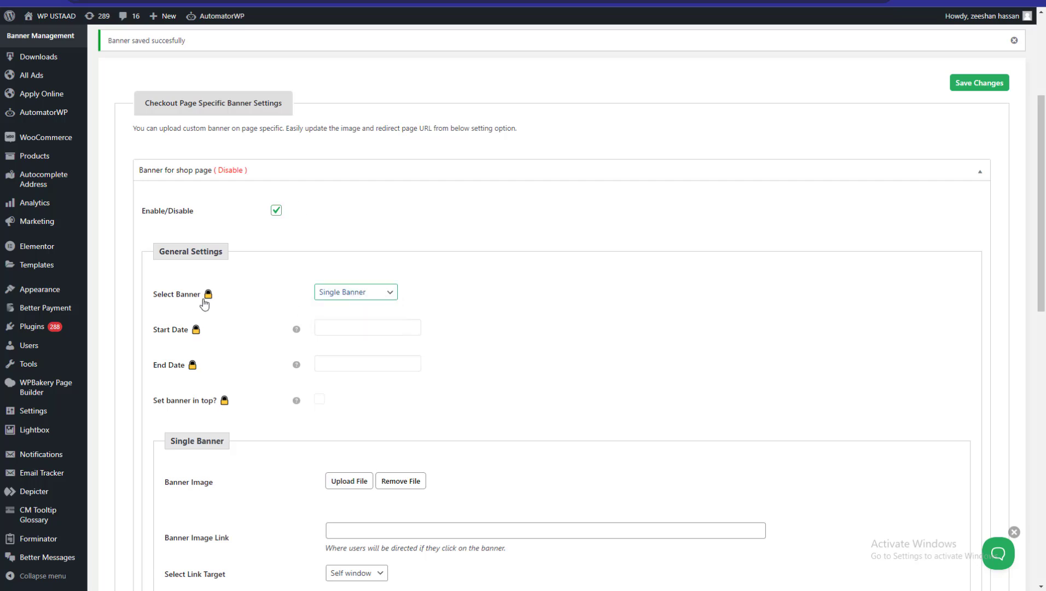
left_click(343, 293)
left_click(343, 293)
scroll(956, 211, "down", 1)
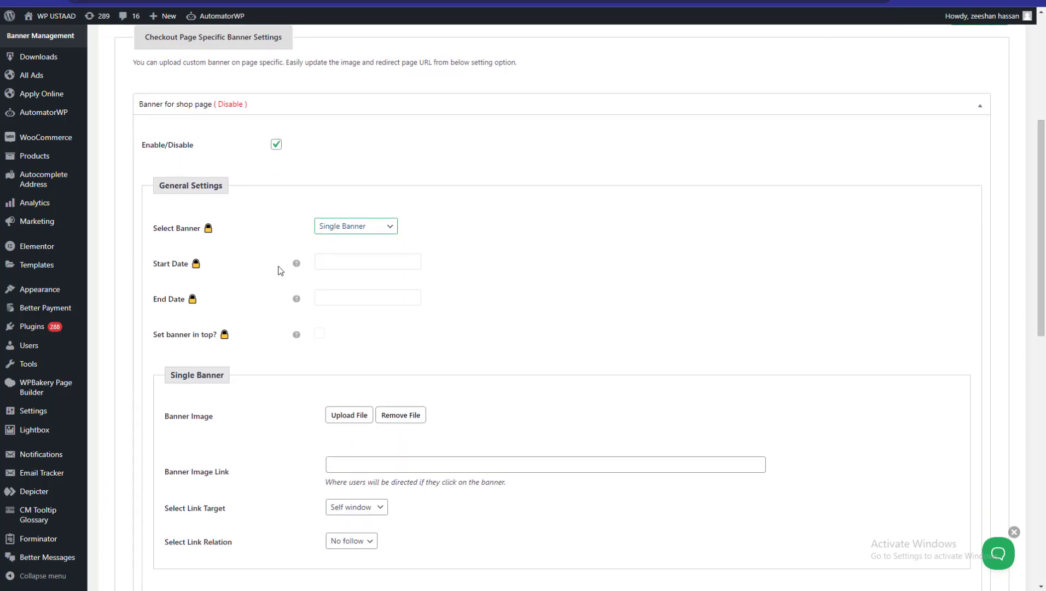
mouse_move(297, 266)
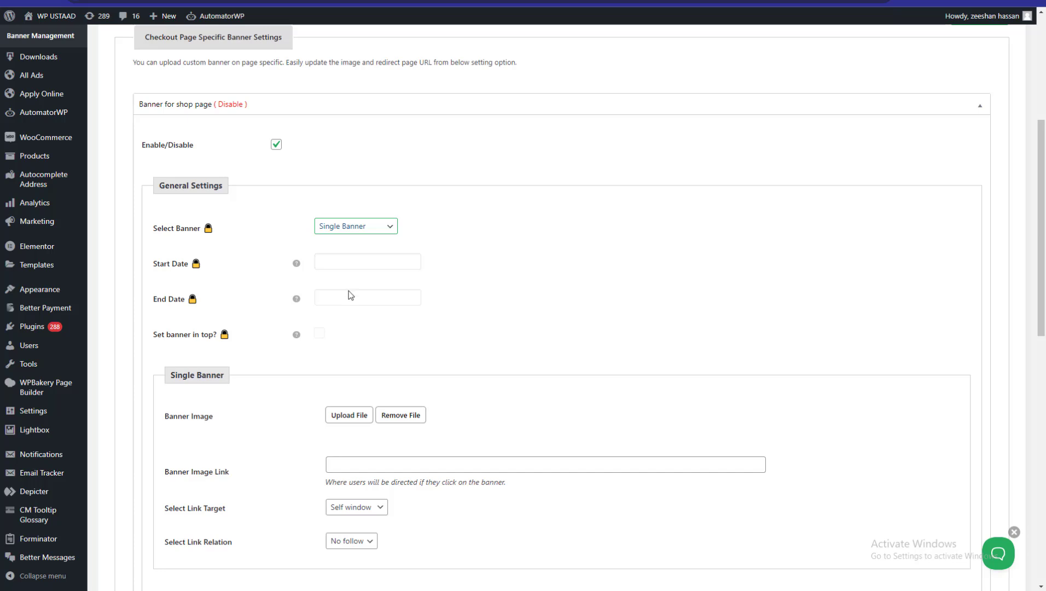
left_click(362, 230)
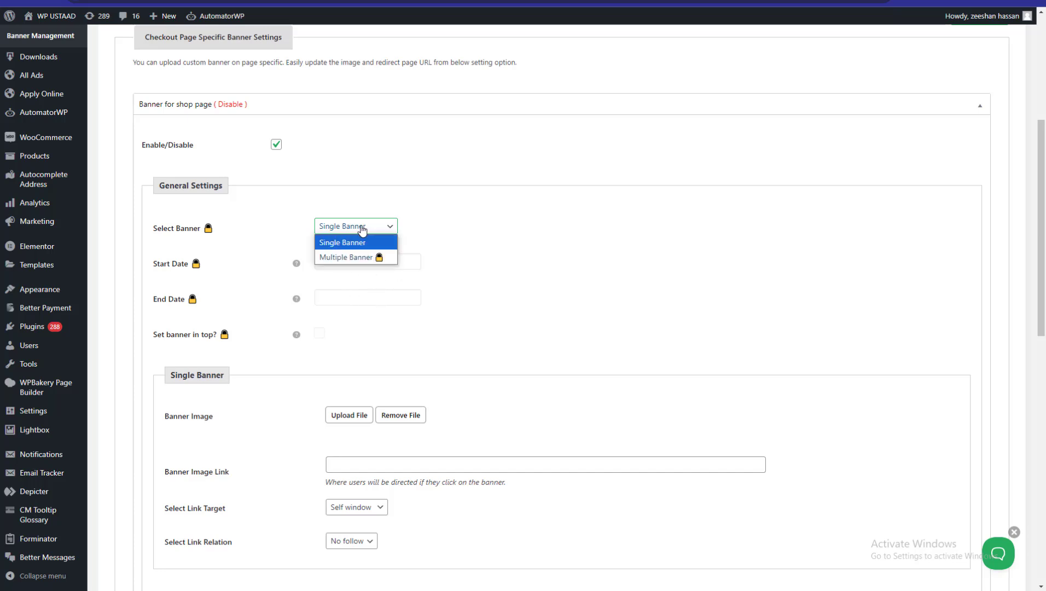
left_click(350, 240)
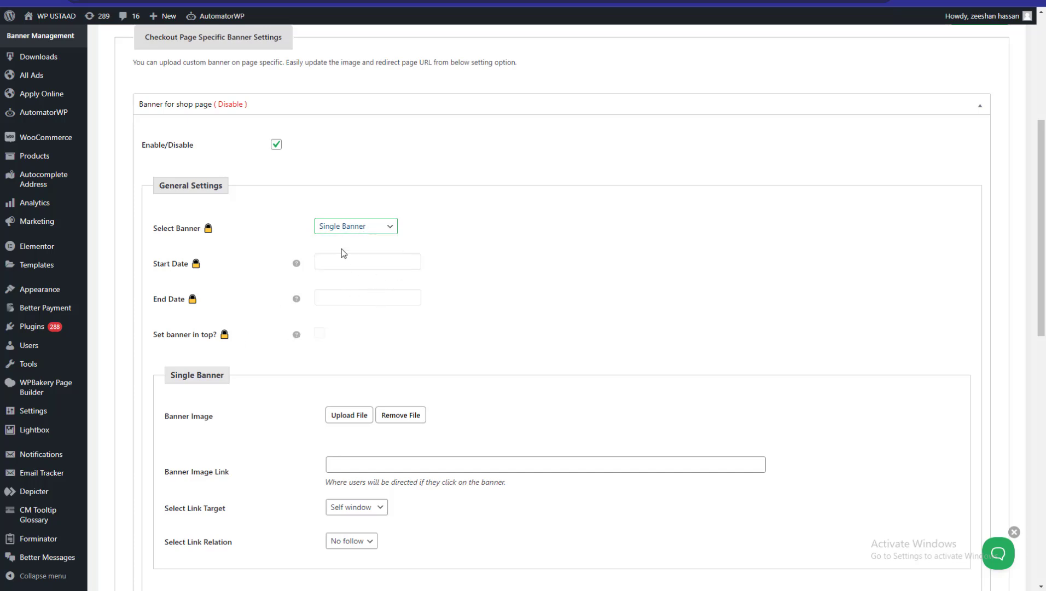
left_click(347, 224)
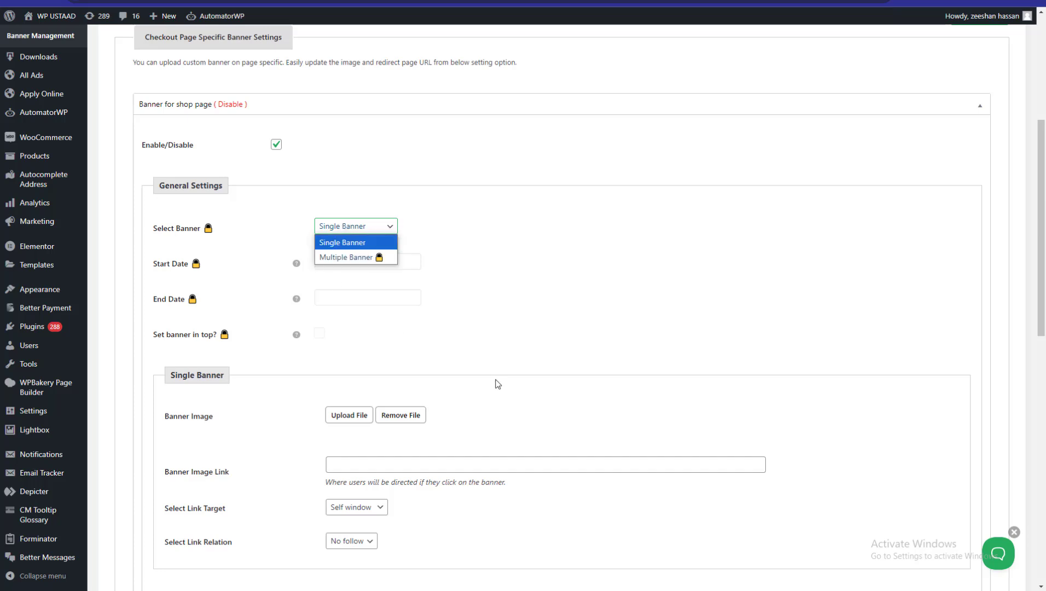
left_click(467, 371)
scroll(746, 335, "down", 2)
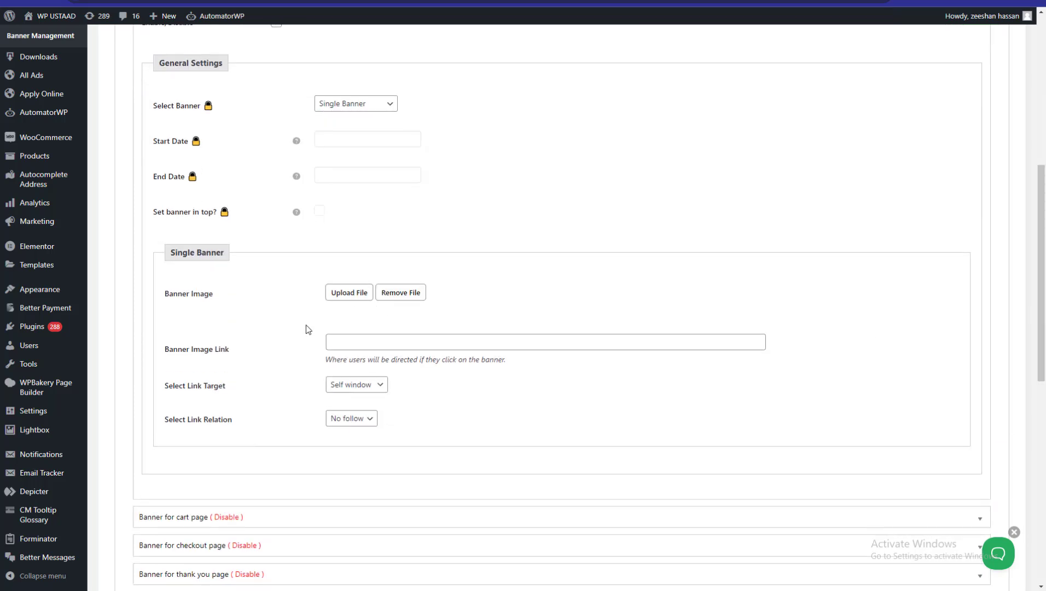
Step: Choose the sunset image tests.png from the media library as the shop page banner image
left_click(347, 293)
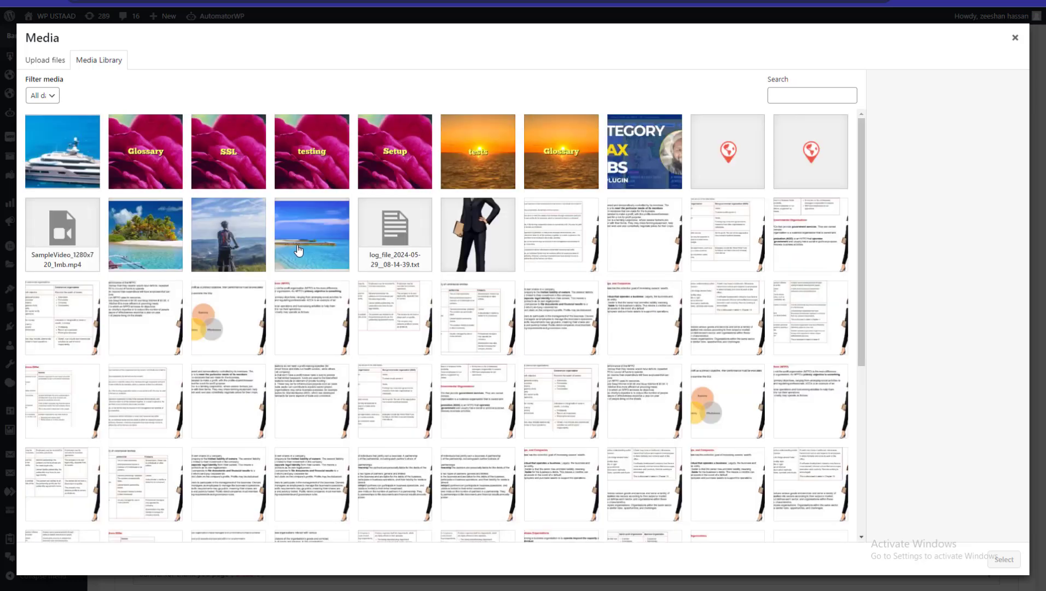
left_click(298, 246)
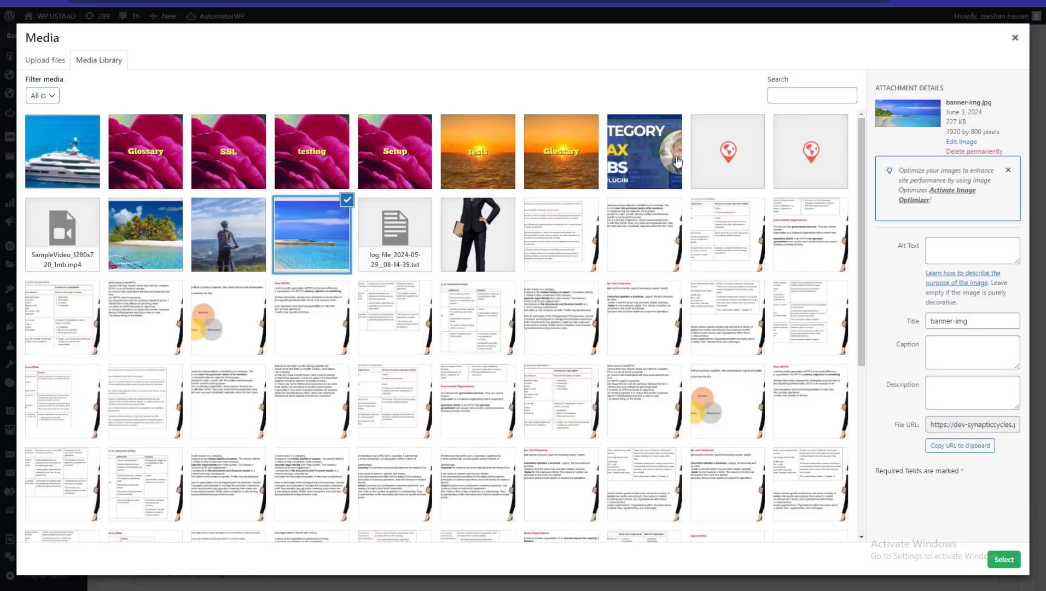
left_click(508, 159)
left_click(995, 557)
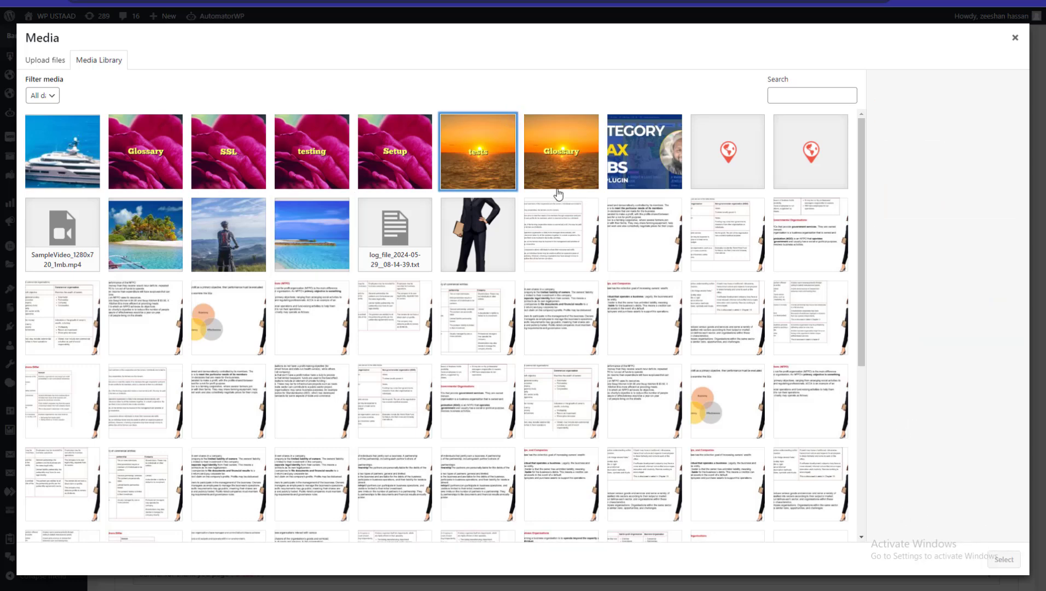
left_click(491, 176)
left_click(1002, 565)
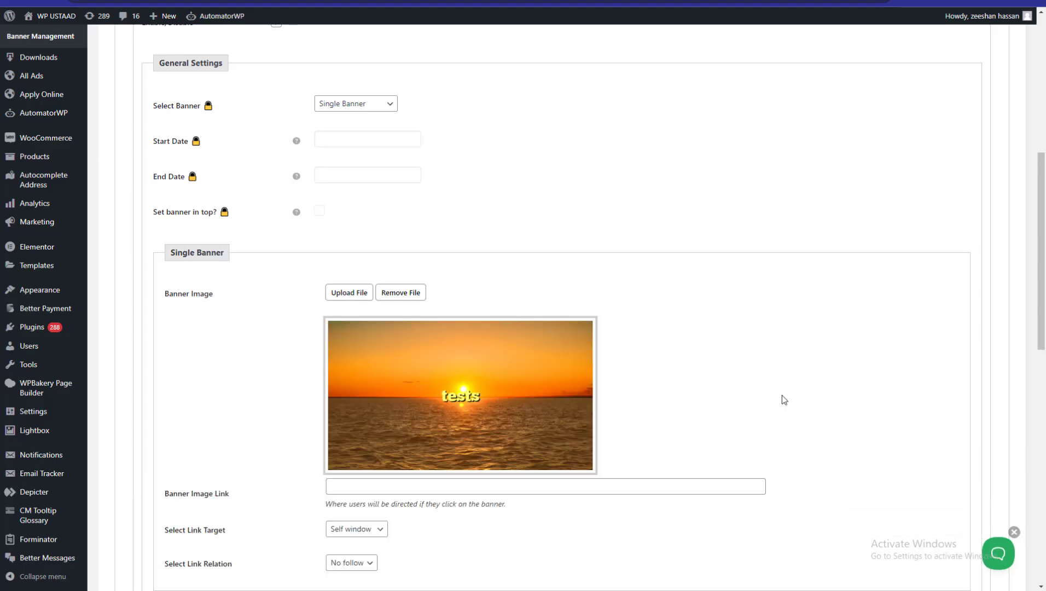
Step: Remove the shop page banner image and try to replace it with the tropical island picture from the media library
left_click_drag(1043, 276, 1044, 308)
left_click(401, 200)
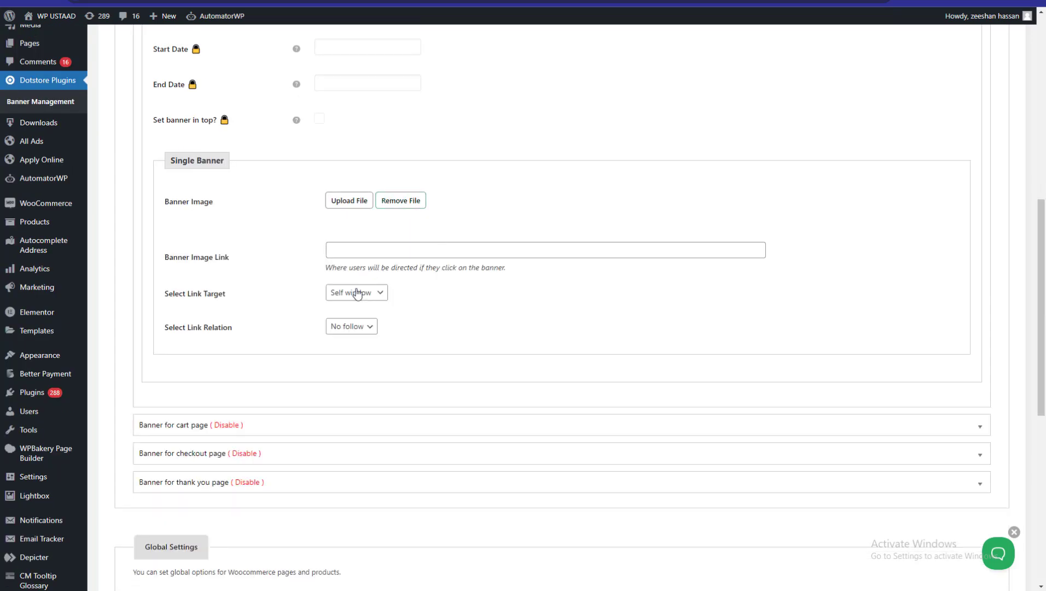
left_click(354, 203)
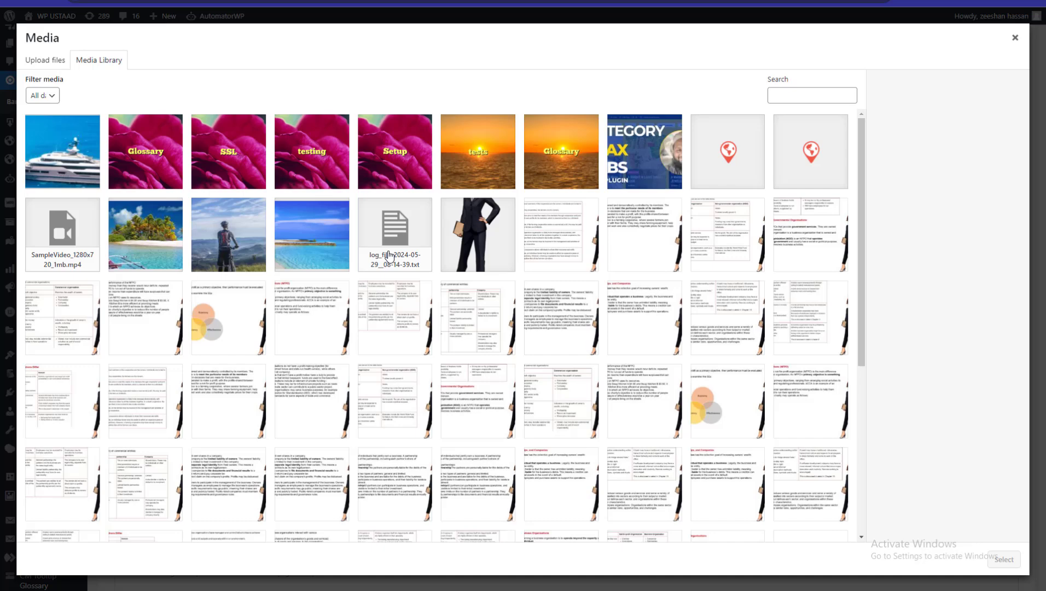
left_click(156, 238)
left_click(1004, 559)
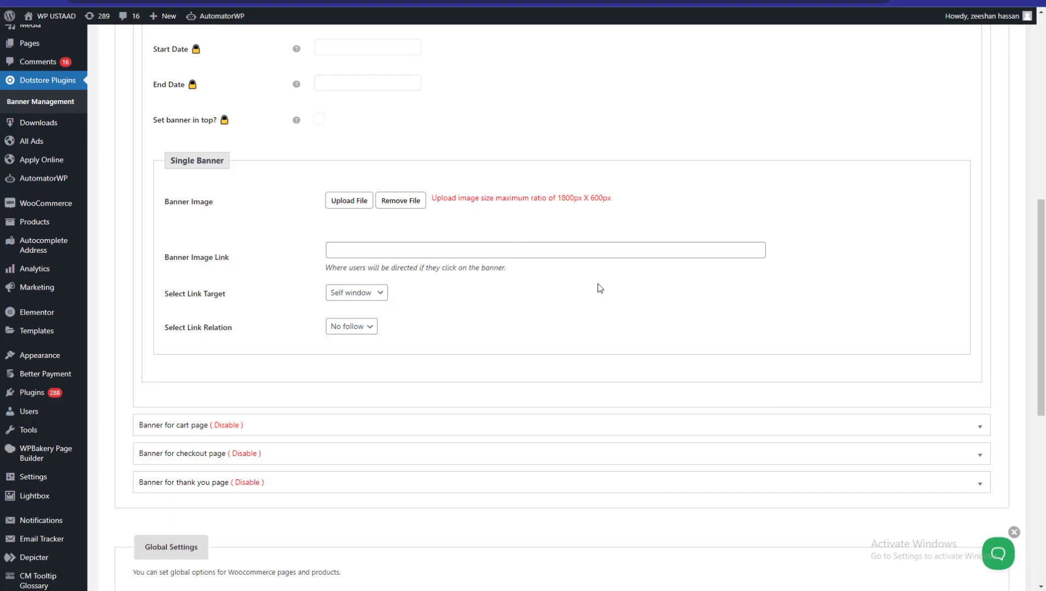
Step: Set the shop page banner image to tests.png from the media library
scroll(556, 226, "up", 1)
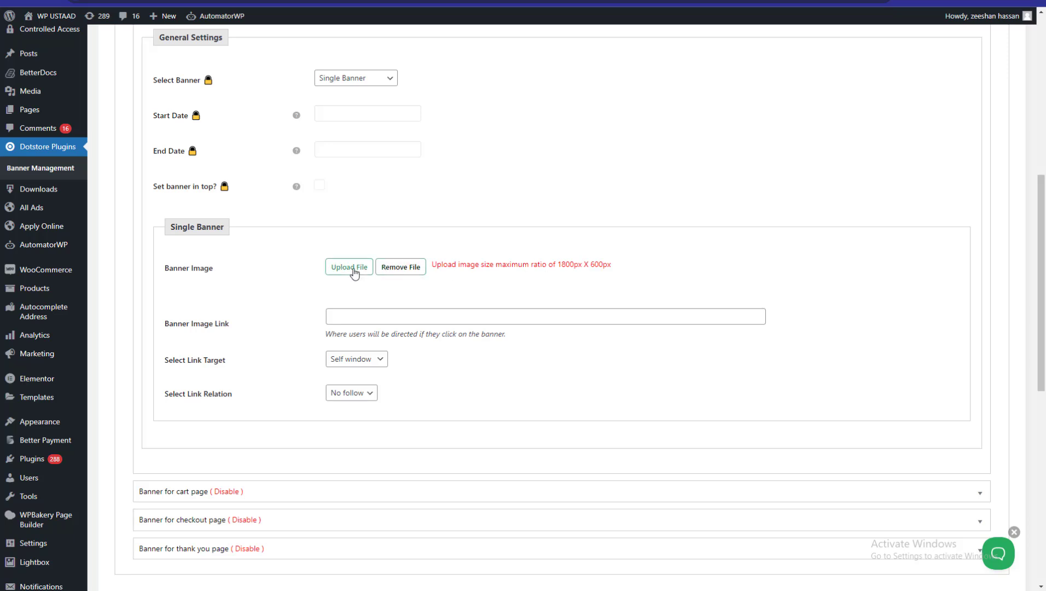
left_click(350, 269)
left_click(472, 164)
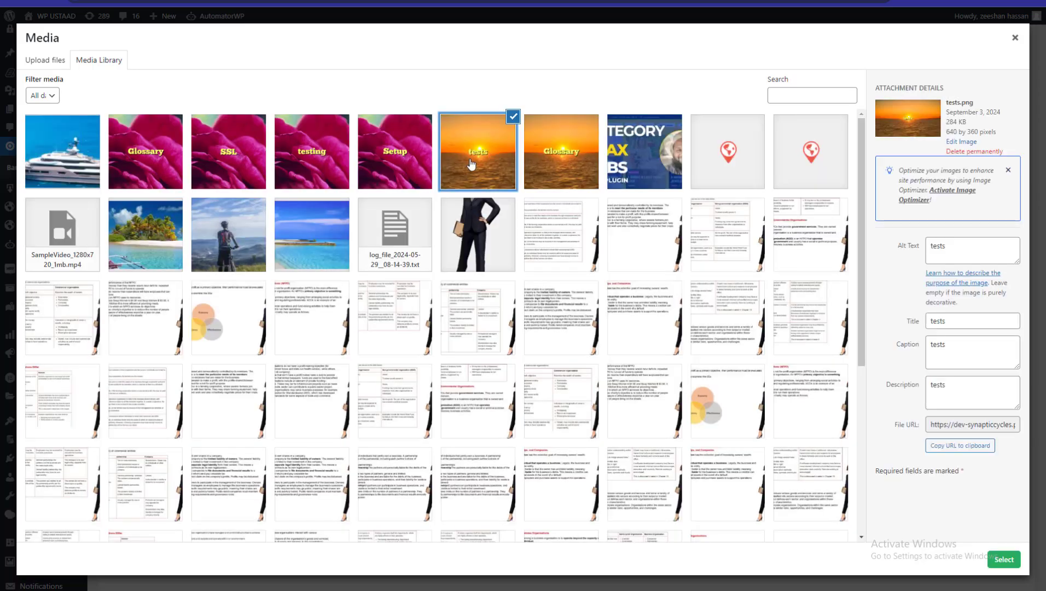
left_click(1003, 568)
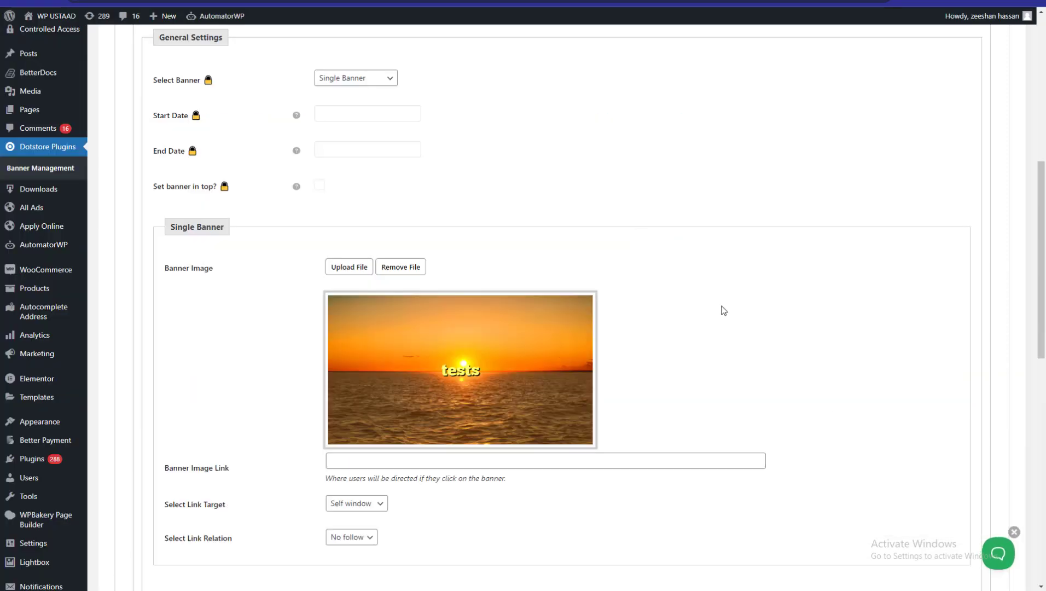
Step: Set the shop page banner's image link to google.com
scroll(1044, 265, "down", 2)
scroll(1044, 264, "down", 1)
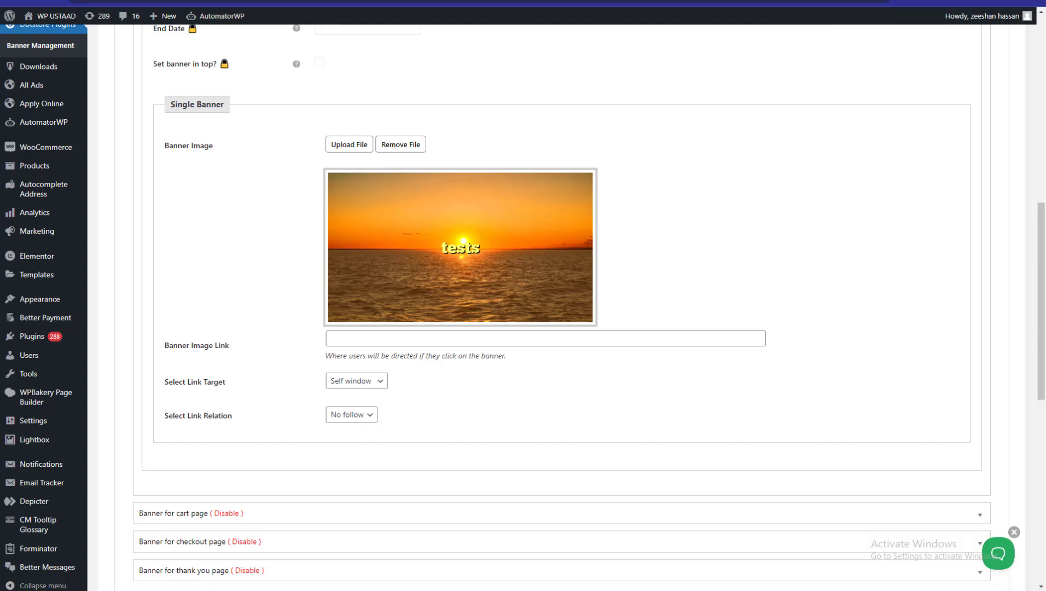
left_click(404, 334)
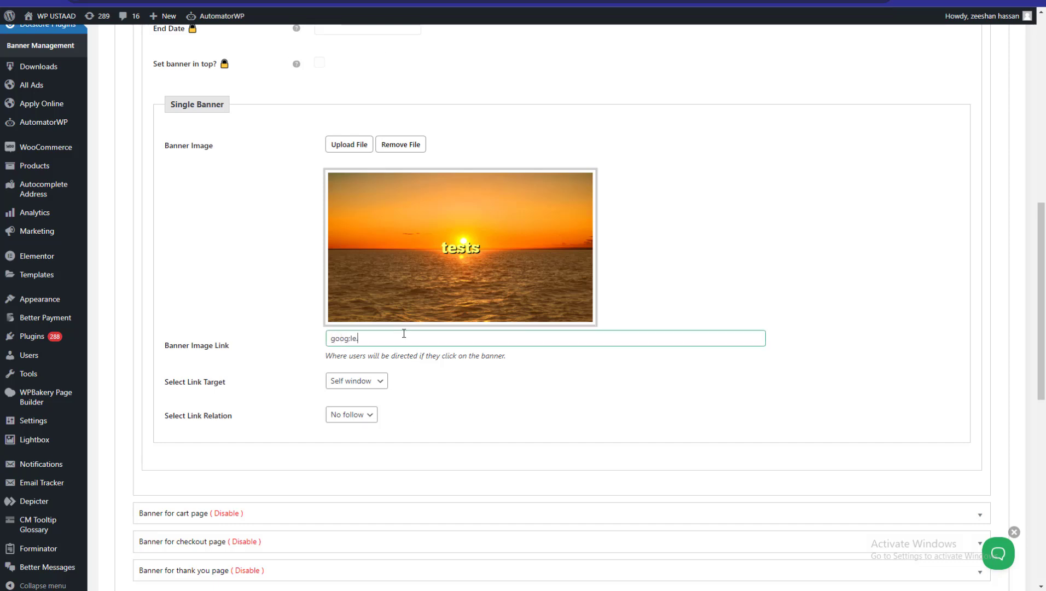
type("goog:le.")
key("BackSpace")
key("BackSpace")
key("BackSpace")
key("BackSpace")
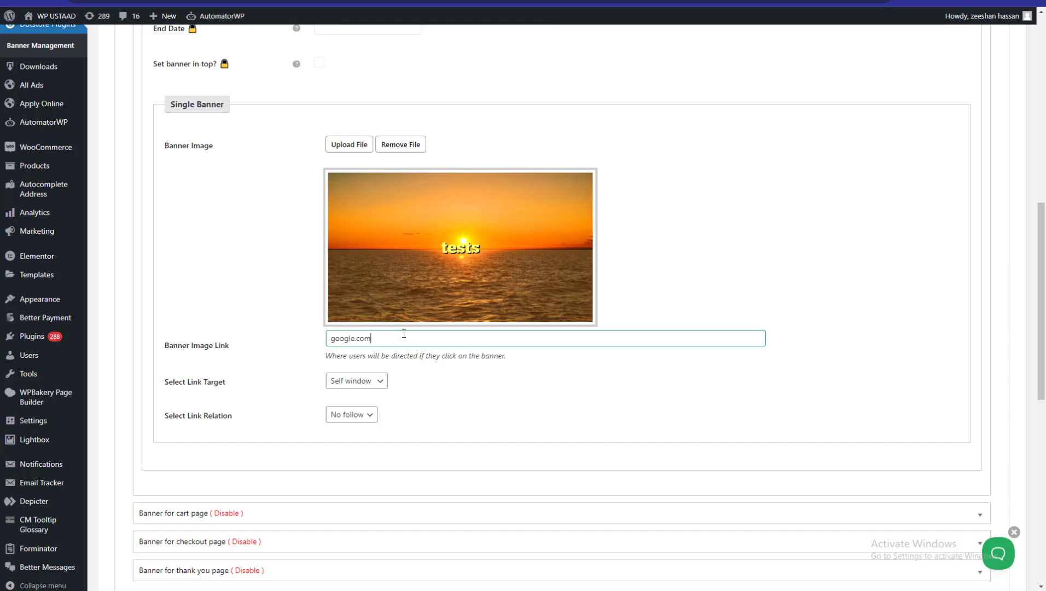
Step: Review the banner's link options, keeping Self window as the link target and No follow as the link relation
left_click(371, 382)
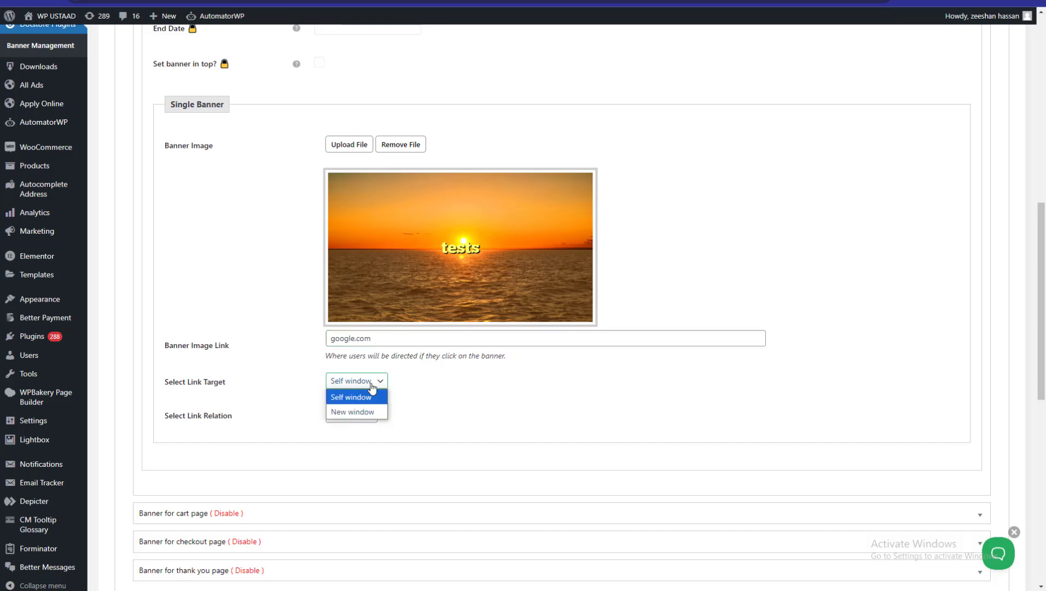
left_click(453, 398)
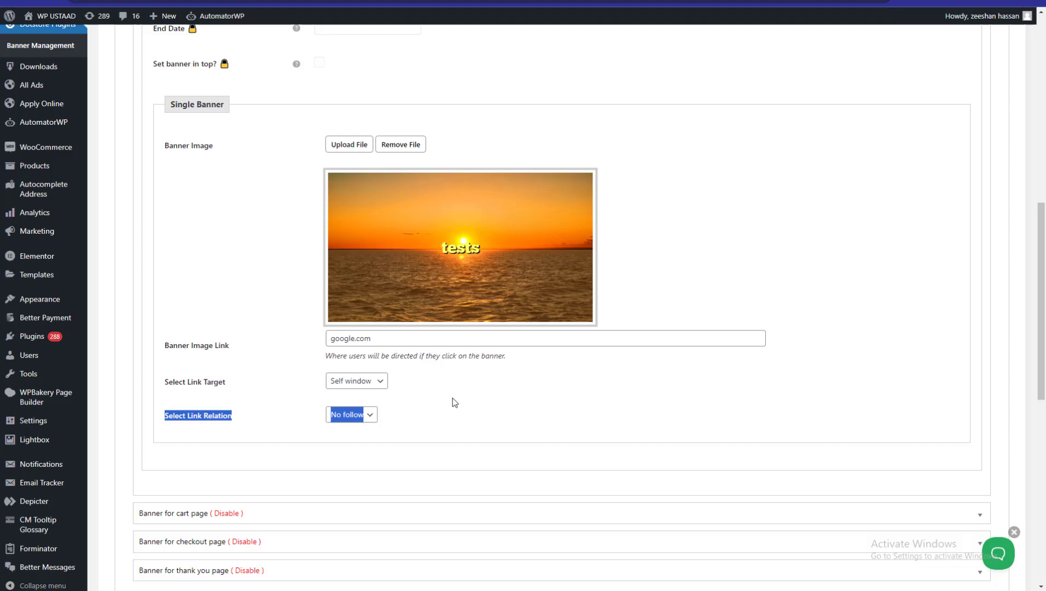
left_click(390, 381)
left_click(365, 401)
scroll(593, 336, "down", 1)
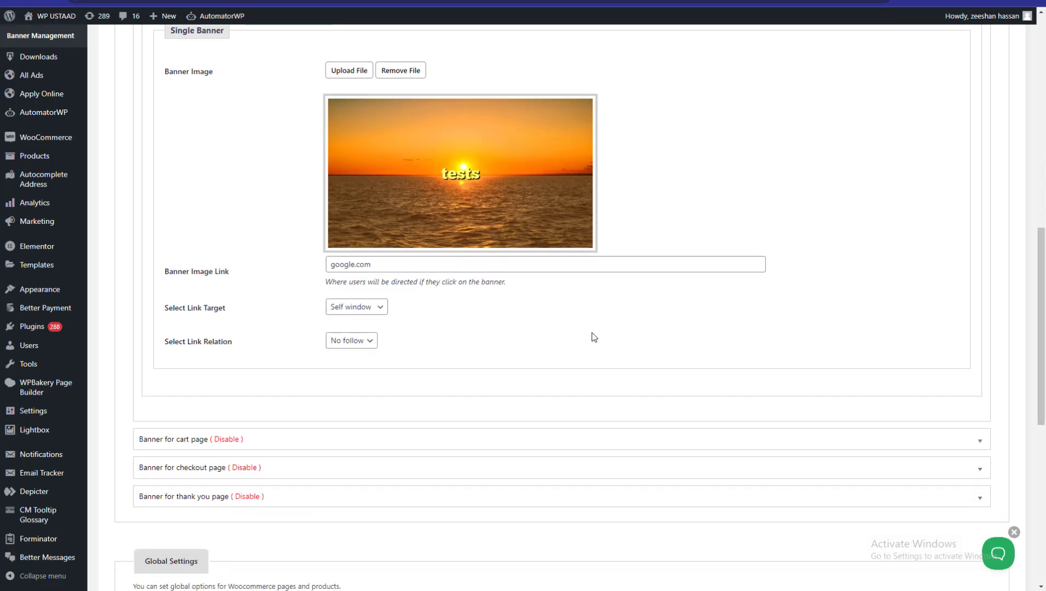
left_click(367, 340)
left_click(831, 341)
Step: Save the shop page banner settings
scroll(831, 342, "down", 1)
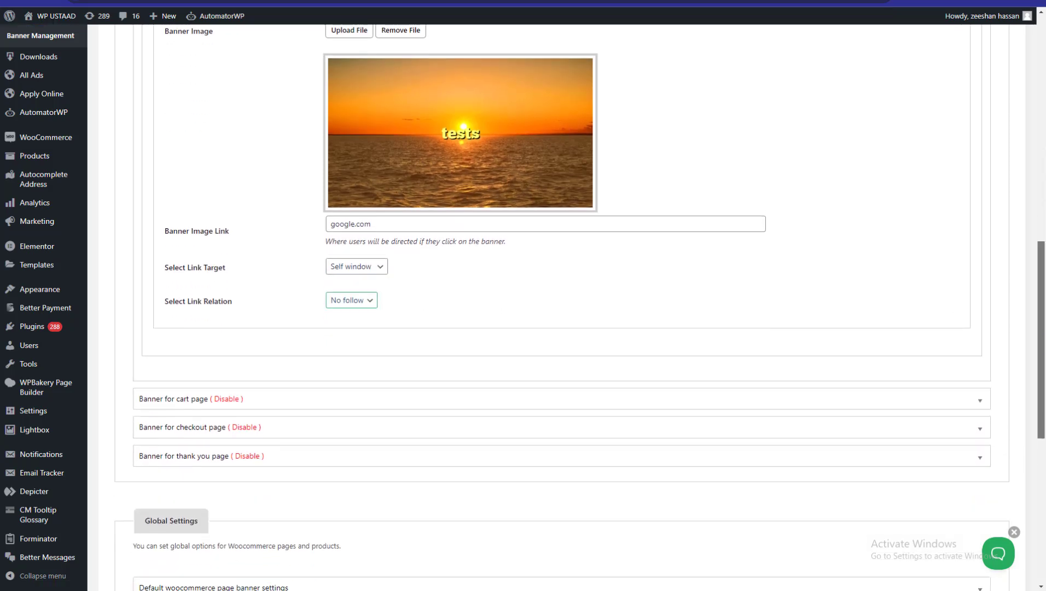
scroll(413, 495, "down", 3)
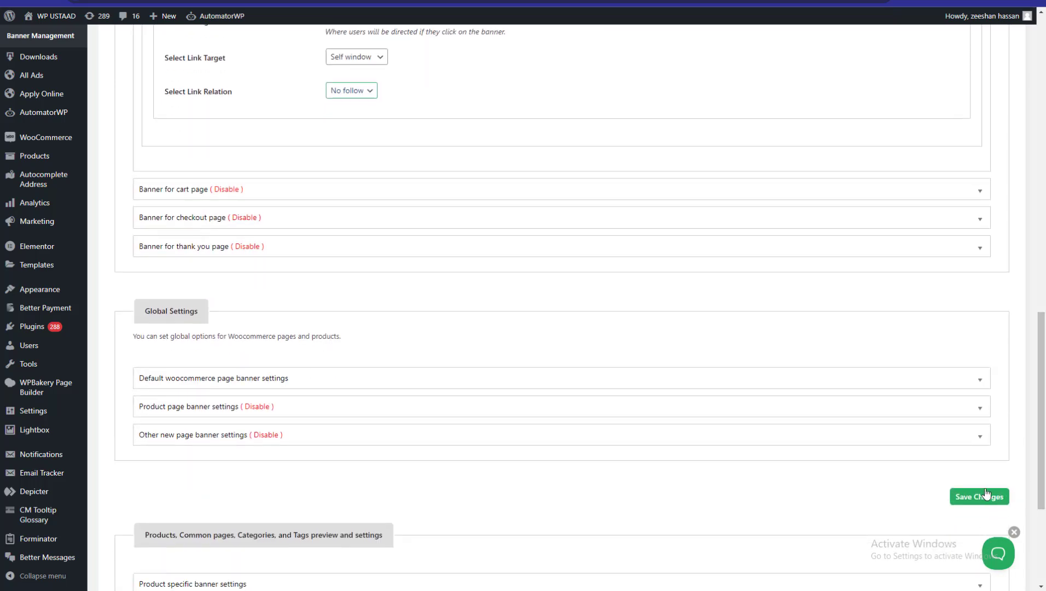
left_click(985, 496)
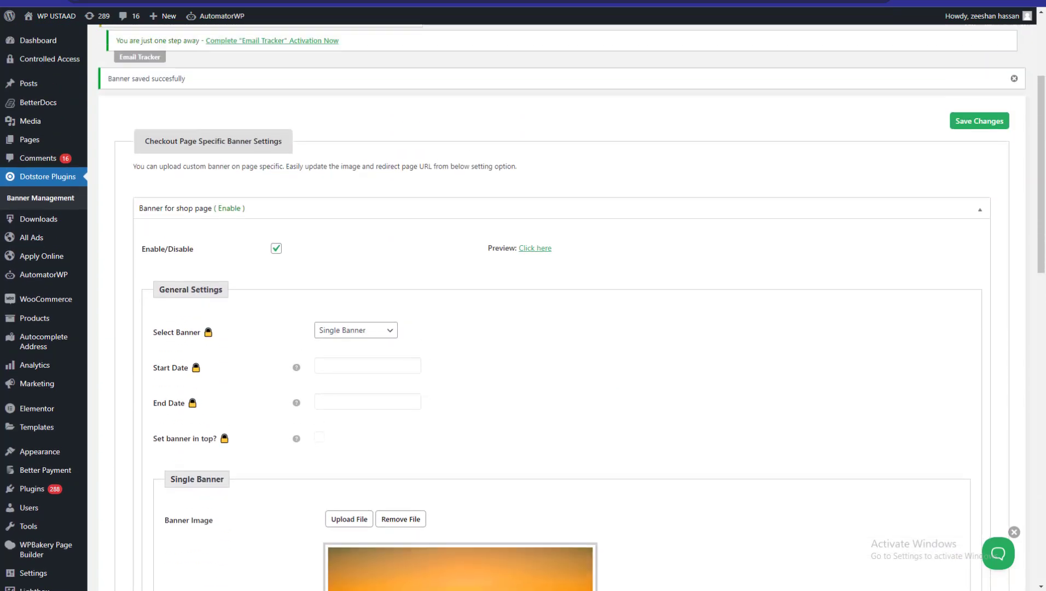
Step: Open the live shop page and examine how the banner image displays above the page title
left_click(525, 1)
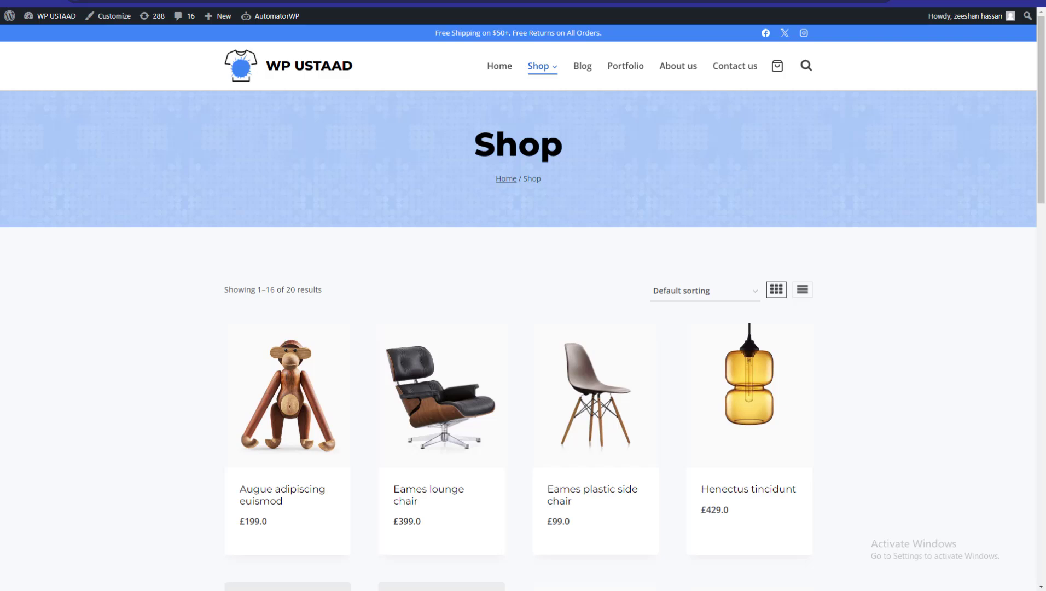
scroll(970, 119, "down", 5)
scroll(970, 119, "up", 5)
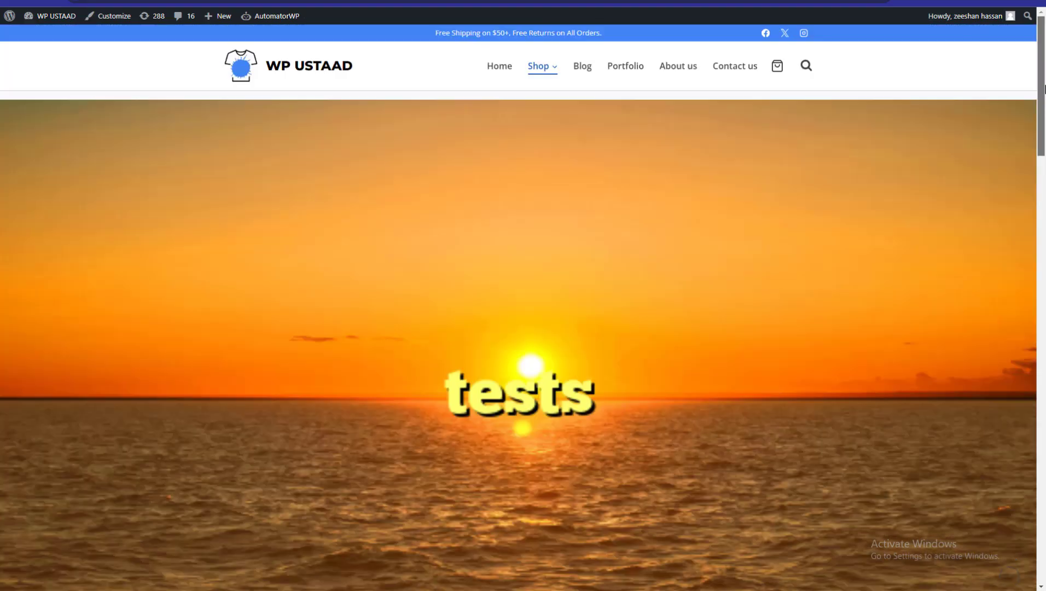
scroll(1043, 55, "down", 5)
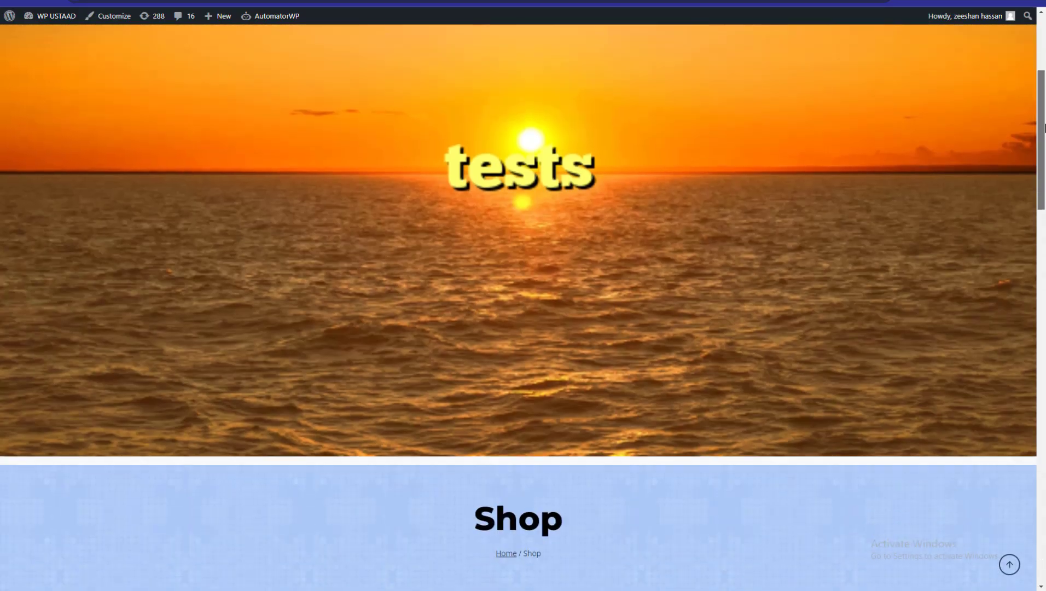
scroll(1043, 55, "up", 5)
scroll(1043, 79, "down", 5)
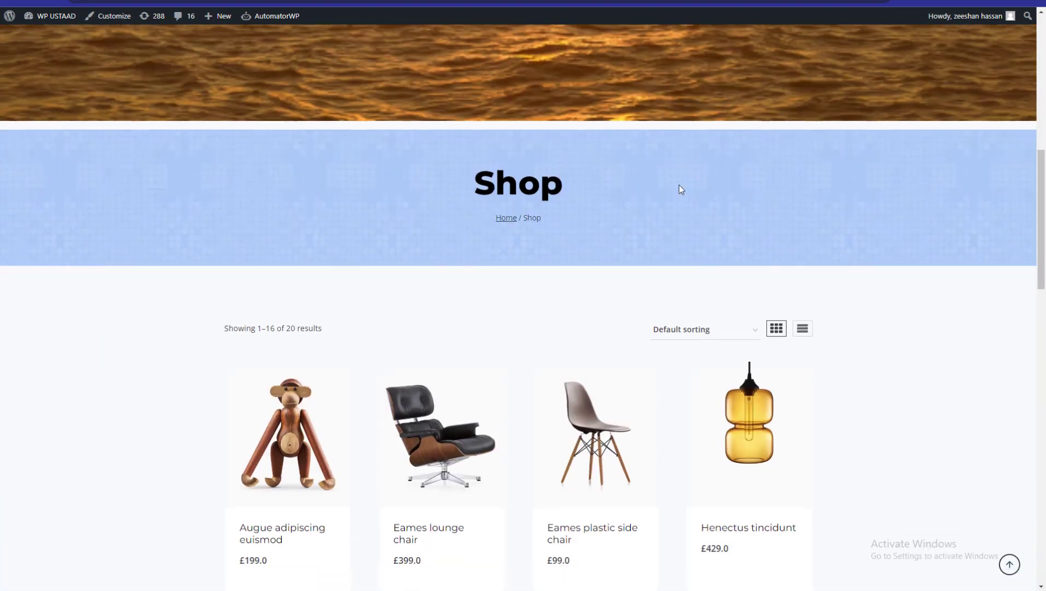
right_click(671, 163)
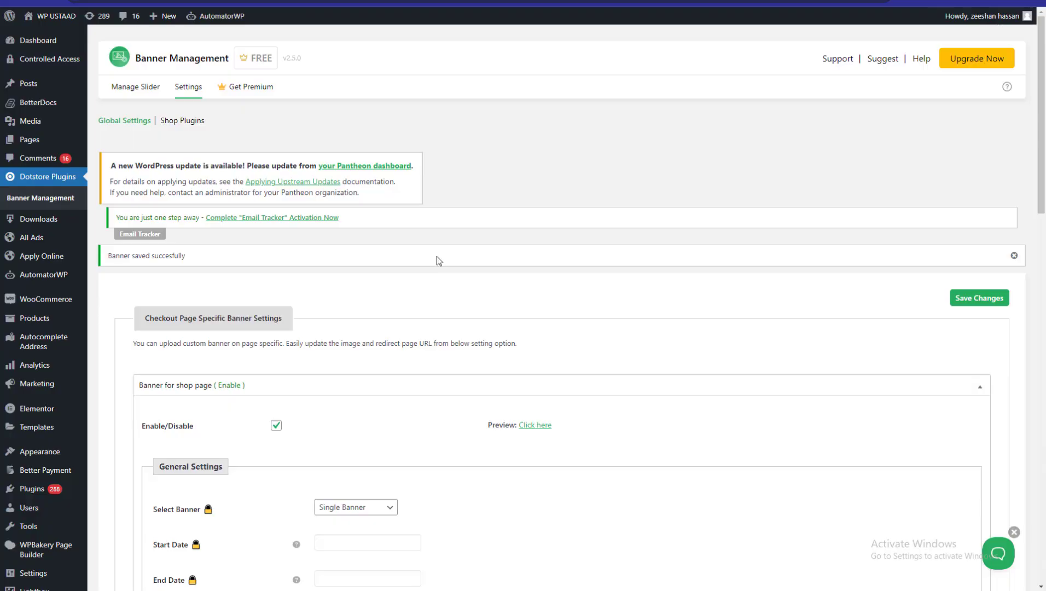
Step: Remove the shop page banner image and try to replace it with the polynesia island picture from the media library
scroll(1032, 179, "down", 8)
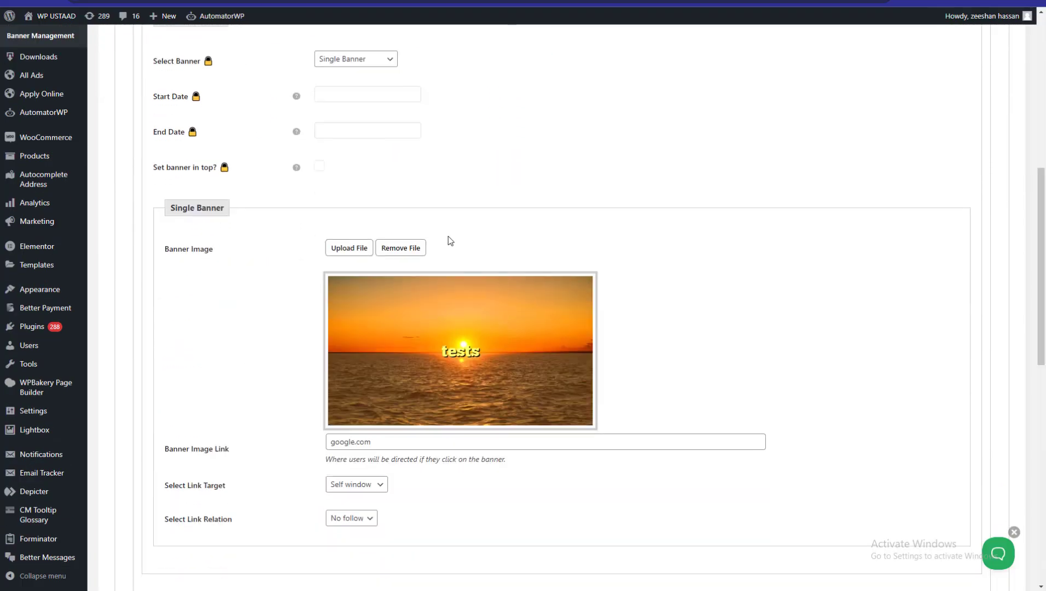
left_click(403, 249)
left_click(359, 249)
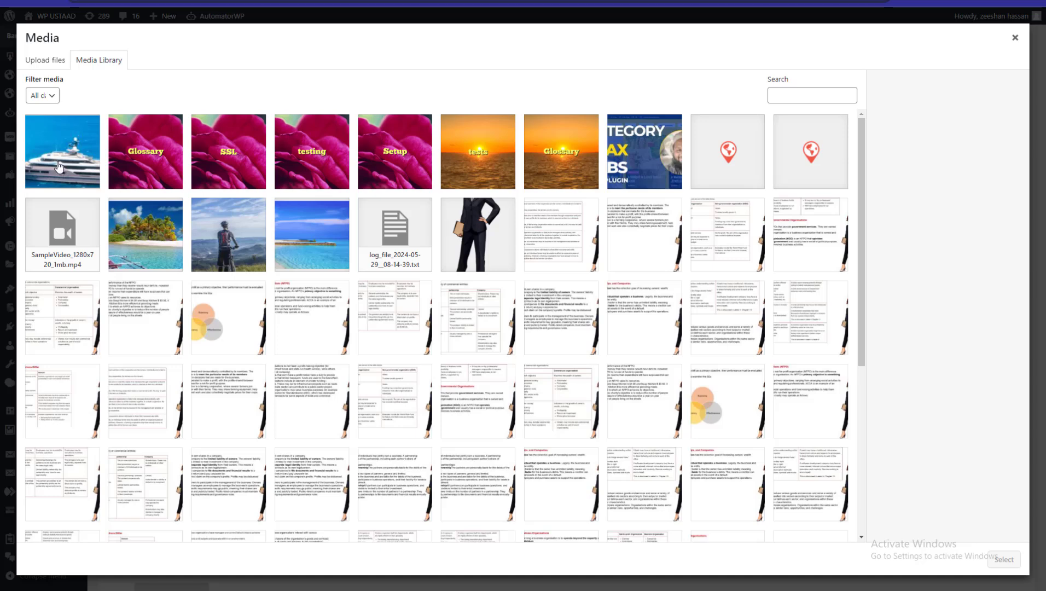
left_click(139, 226)
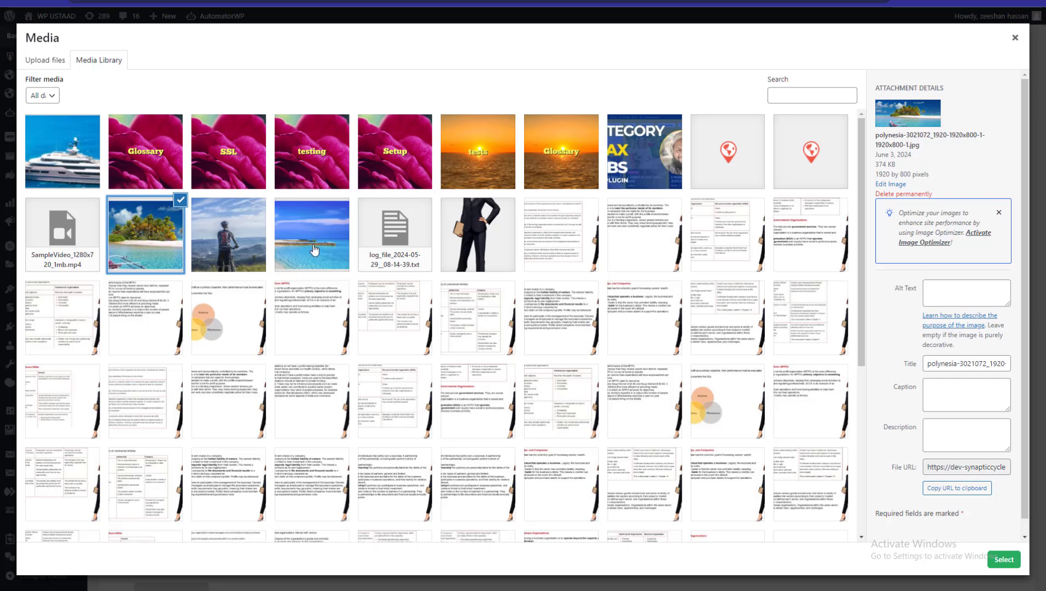
left_click(1004, 559)
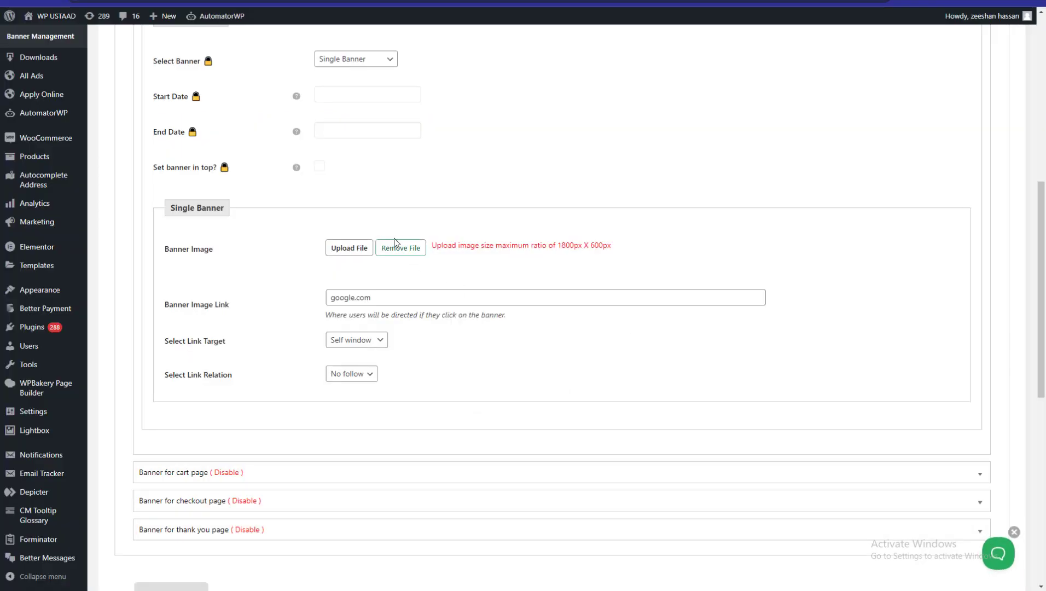
Step: Set the shop page banner image to banners.jpg from the media library and save the changes
left_click(358, 250)
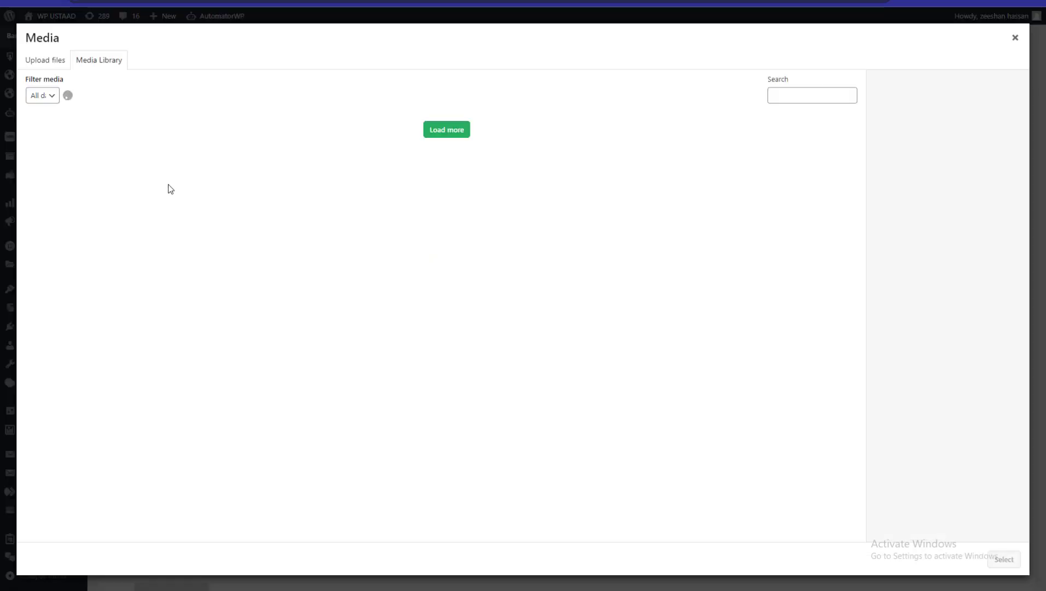
left_click(95, 185)
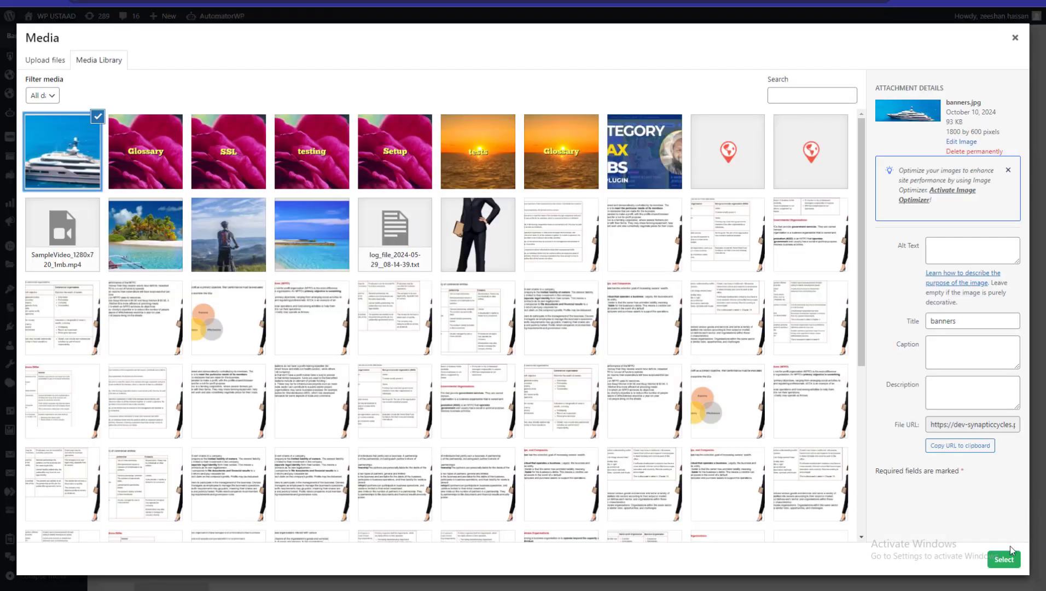
left_click(1006, 558)
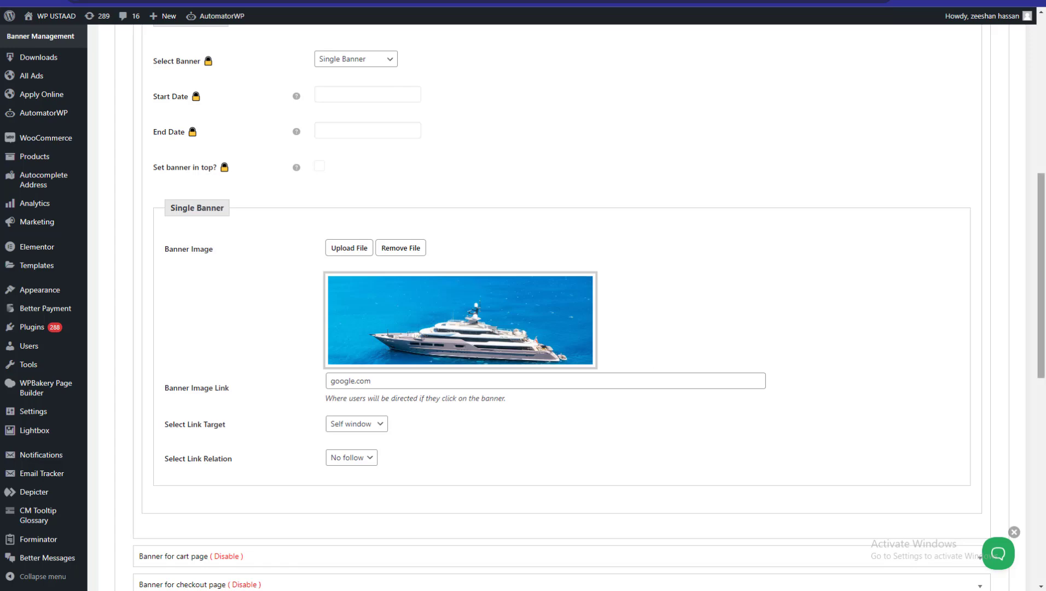
scroll(1044, 208, "down", 5)
scroll(1044, 208, "up", 9)
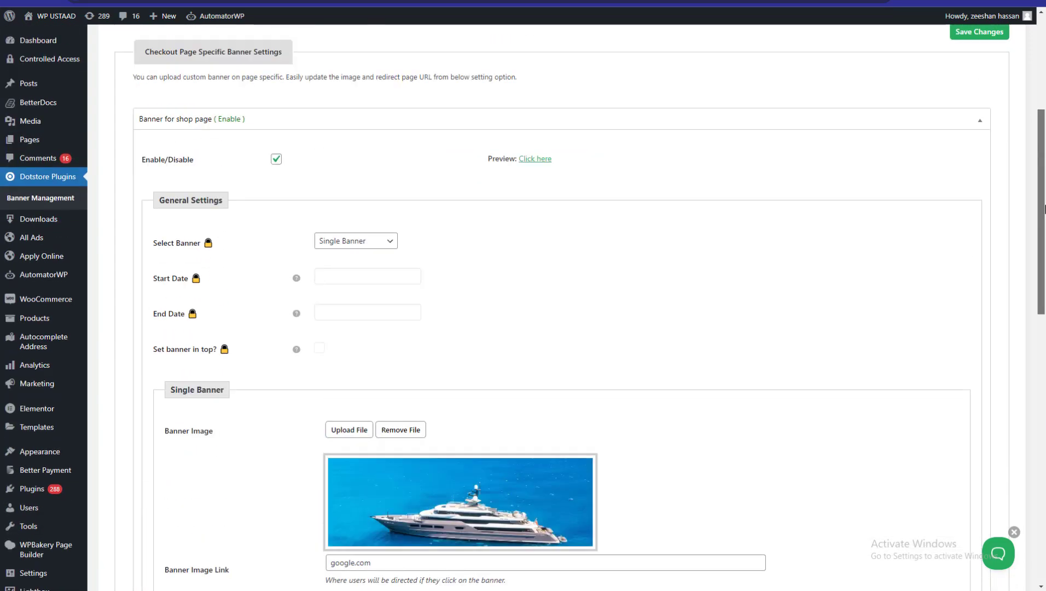
scroll(1044, 208, "up", 3)
left_click(964, 154)
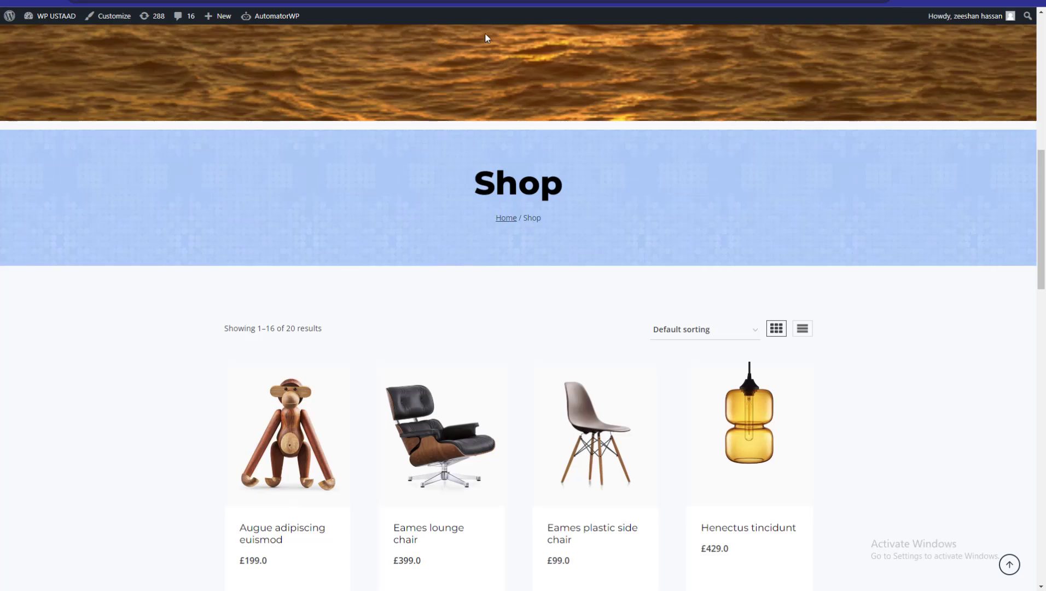
Step: Check the yacht banner on the live shop page and inspect the page's title section
scroll(487, 55, "up", 10)
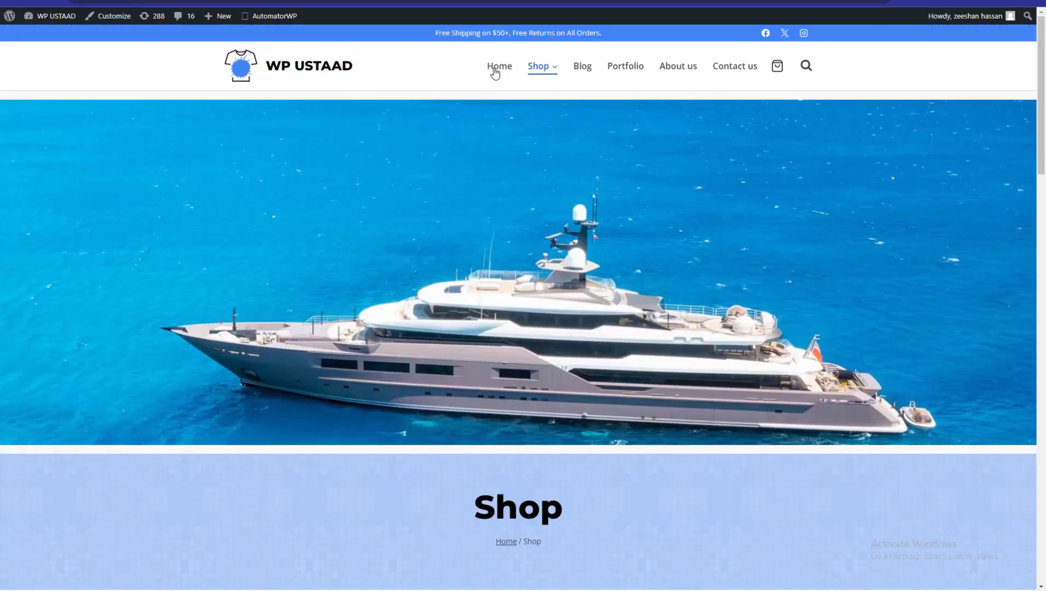
scroll(887, 222, "down", 6)
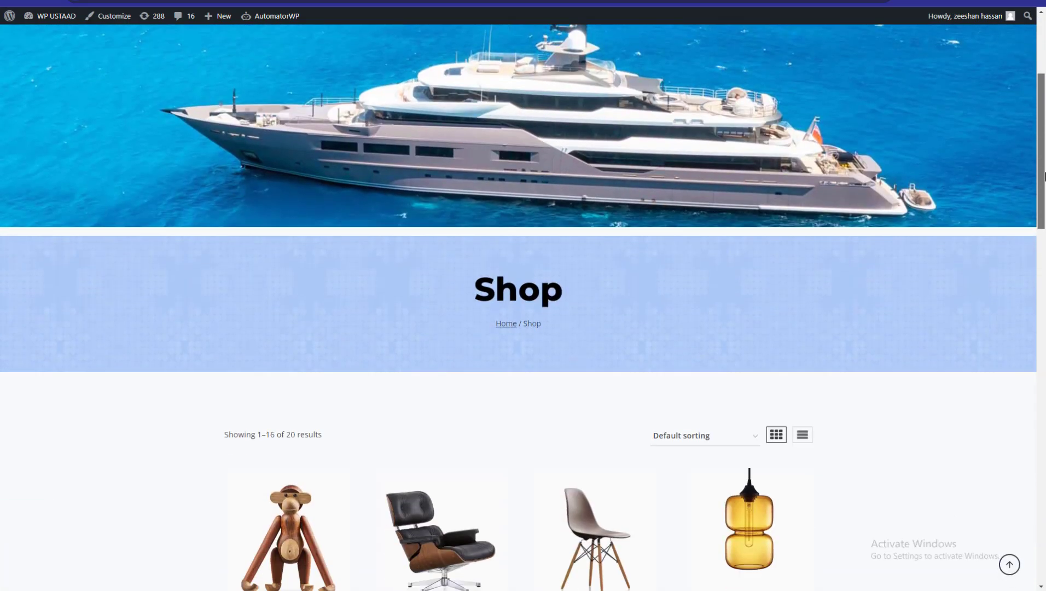
right_click(491, 70)
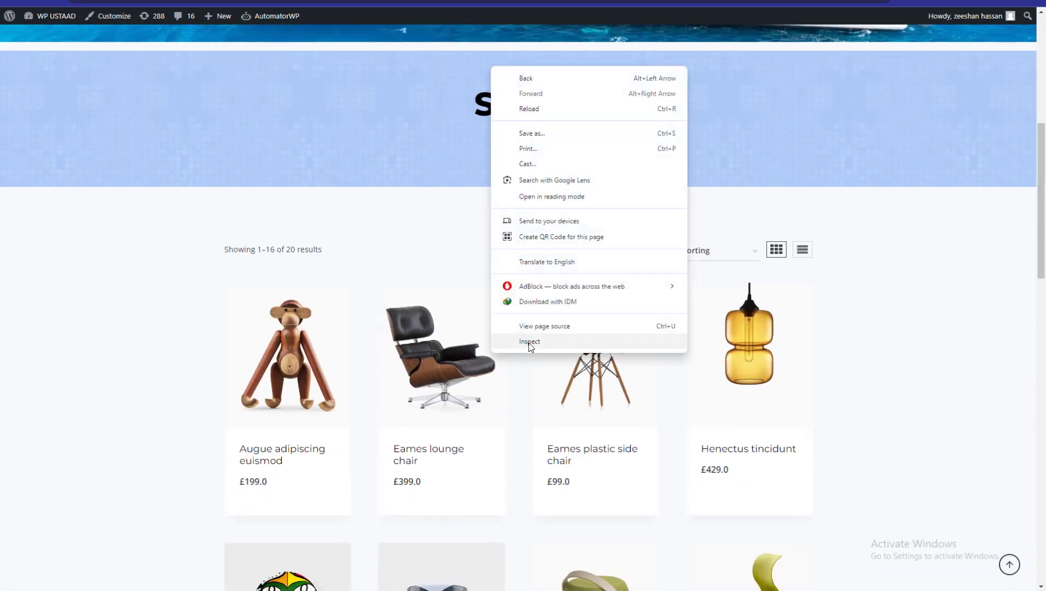
left_click(529, 344)
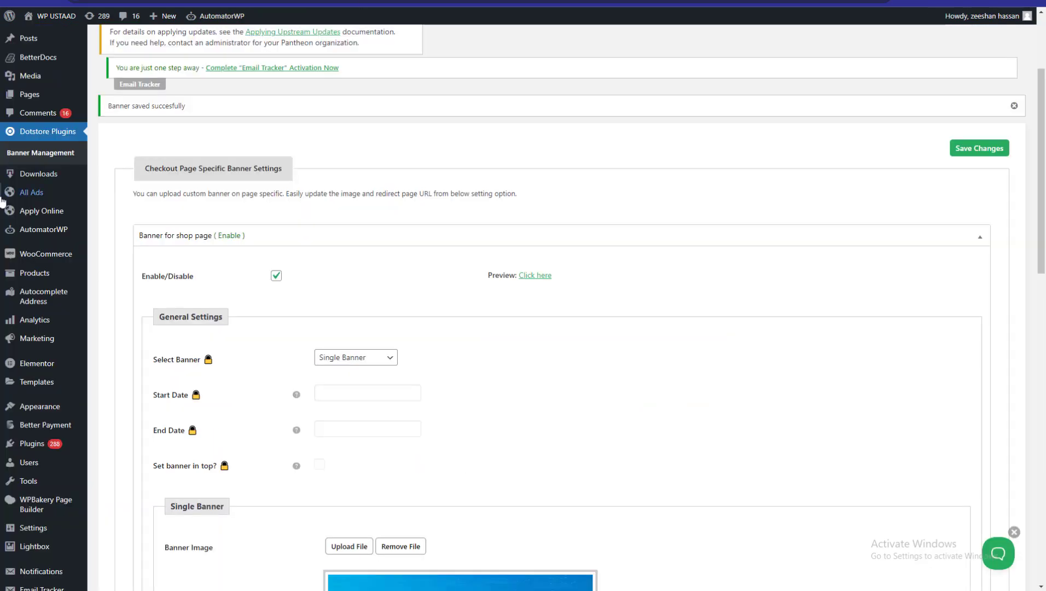
Step: Search the site's pages for "shop" and open the Shop page for editing
scroll(33, 120, "up", 3)
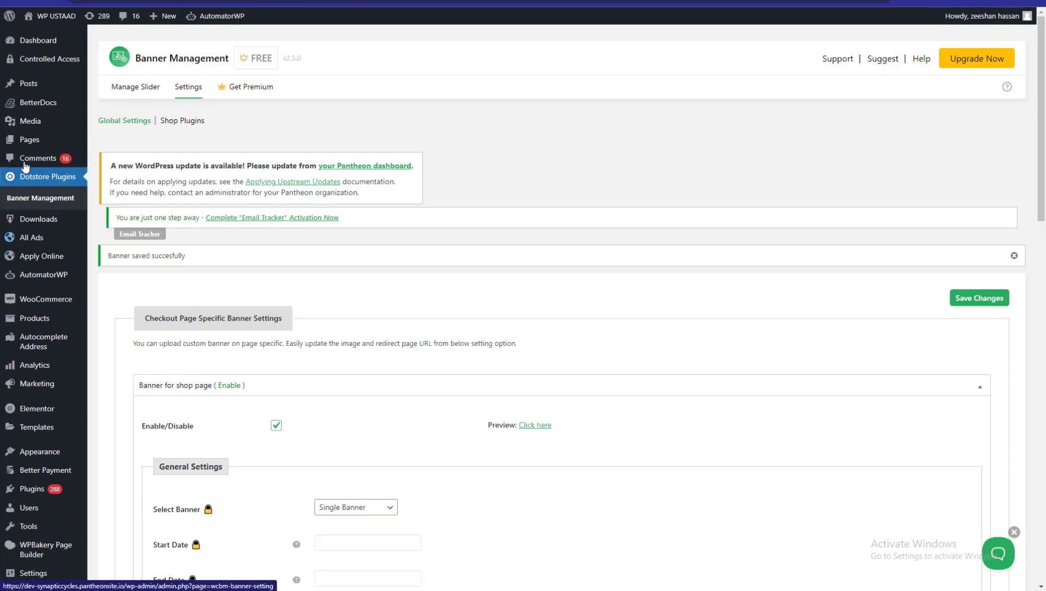
mouse_move(38, 88)
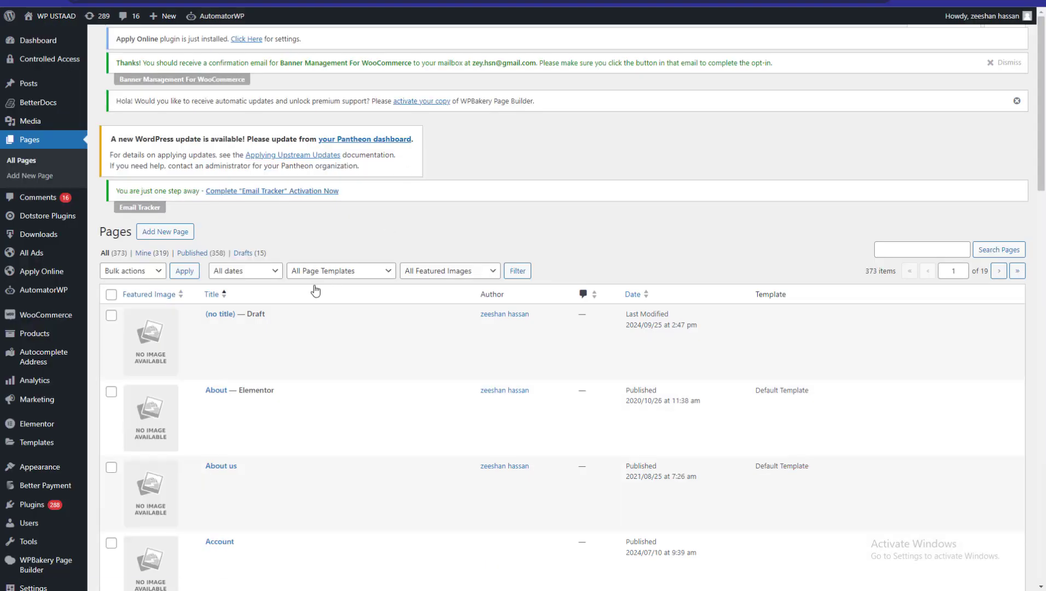
scroll(334, 285, "down", 20)
scroll(1011, 269, "up", 20)
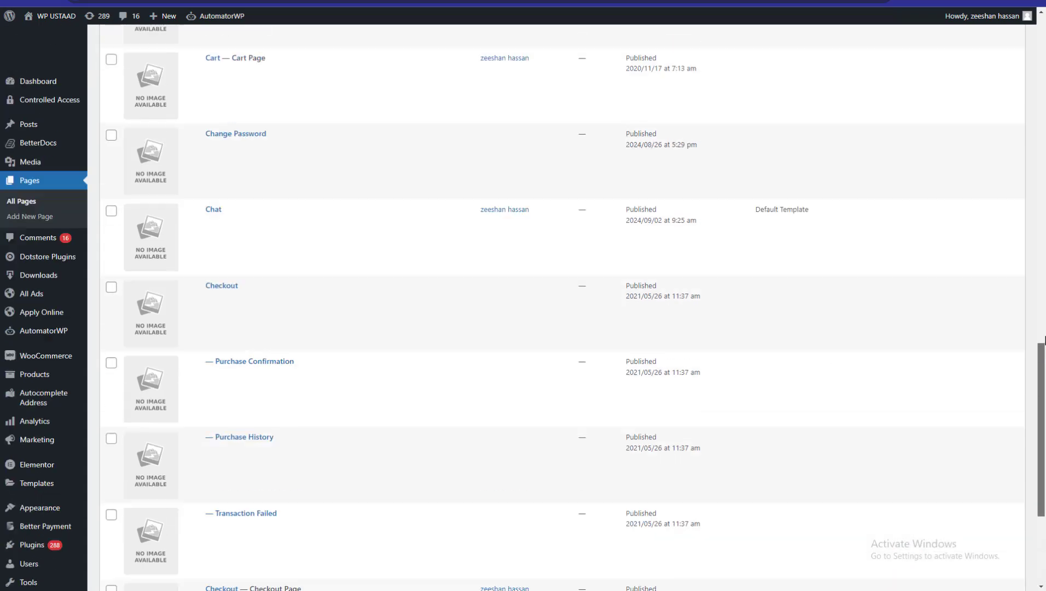
left_click(912, 254)
type("shop")
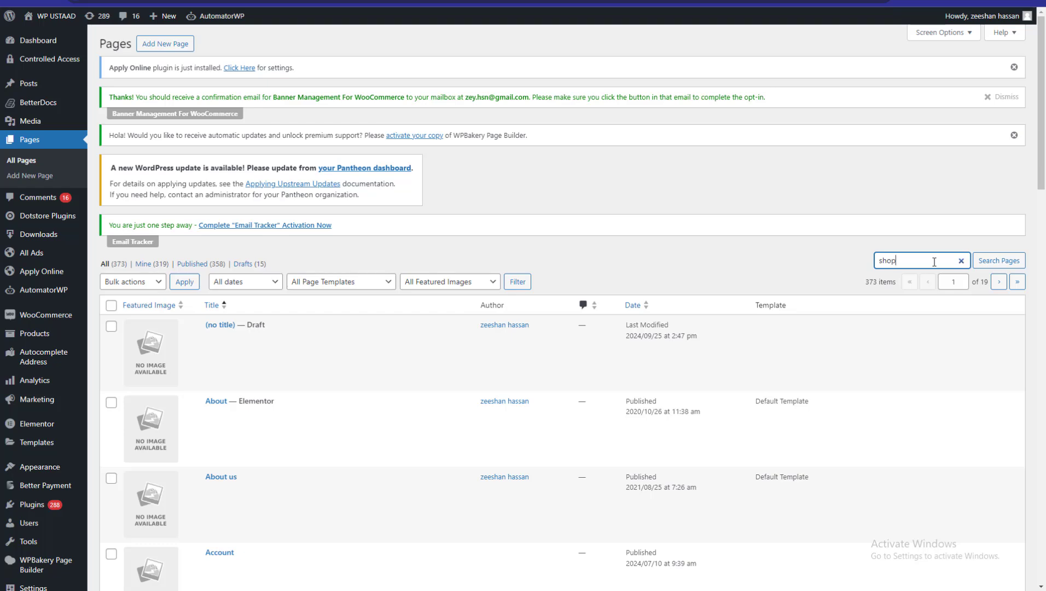
key("Return")
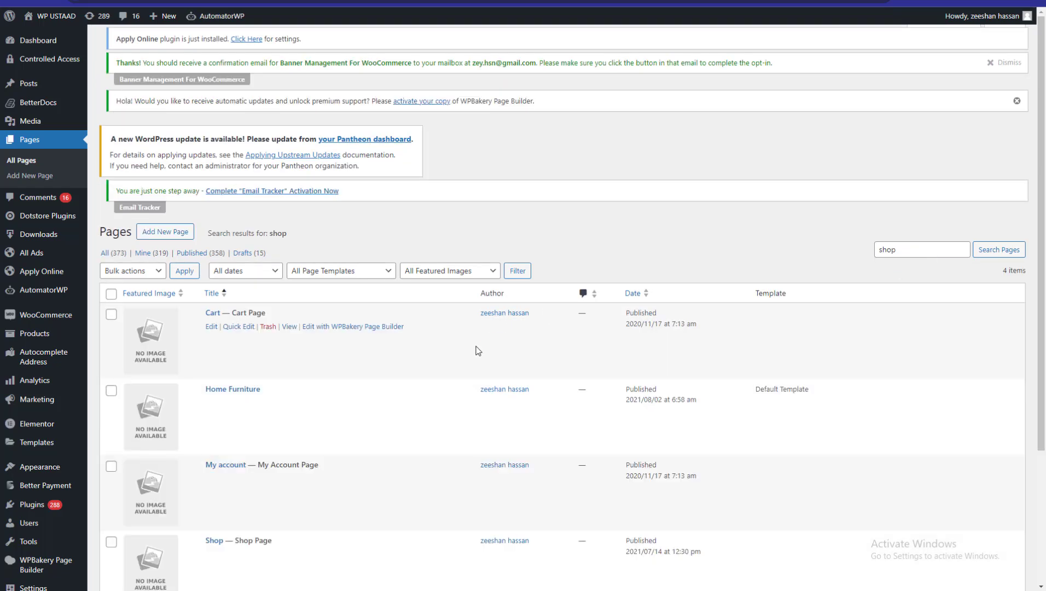
scroll(467, 346, "down", 3)
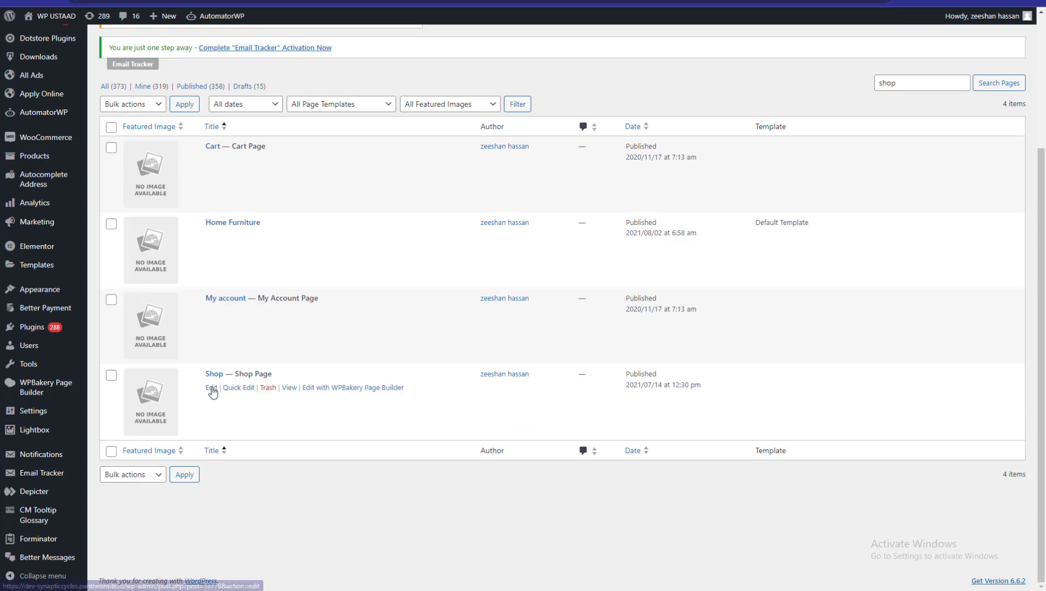
left_click(211, 388)
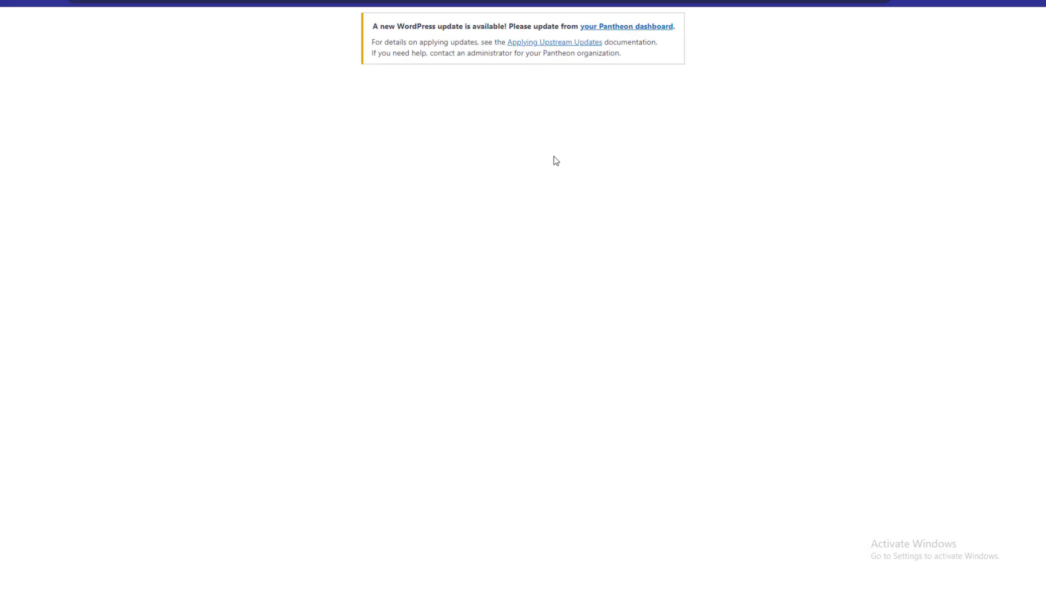
Step: Open the installed plugins list and look through the Shop page's options in the block editor
key("alt+Left")
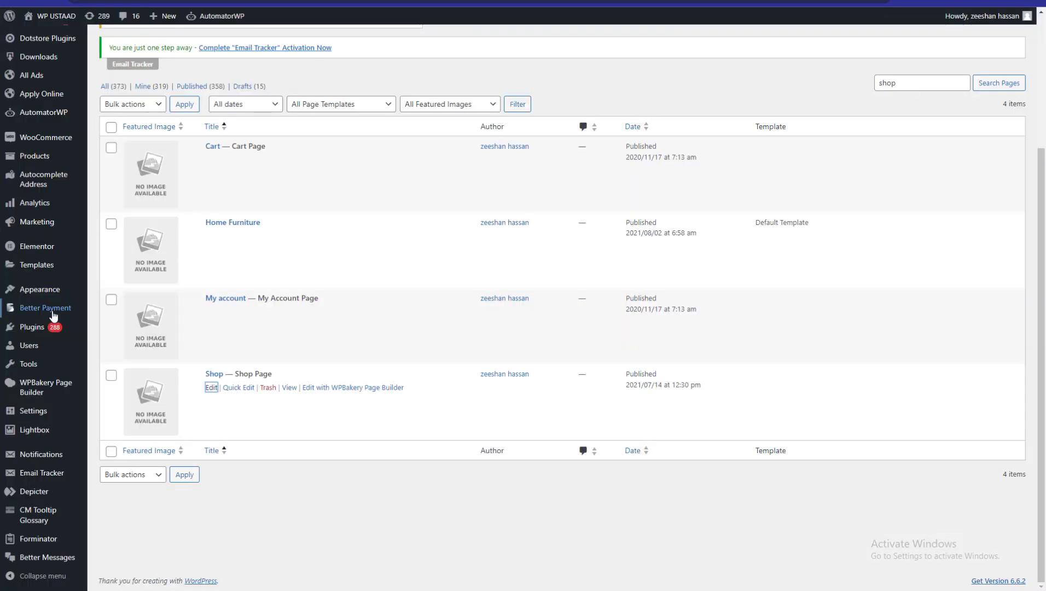
left_click(131, 328)
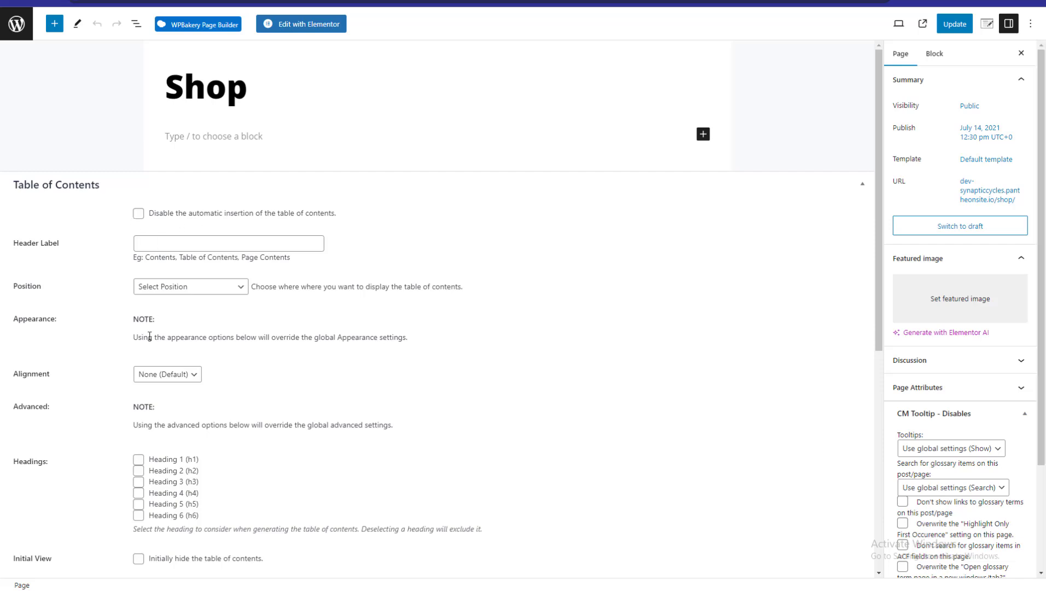
scroll(150, 337, "down", 7)
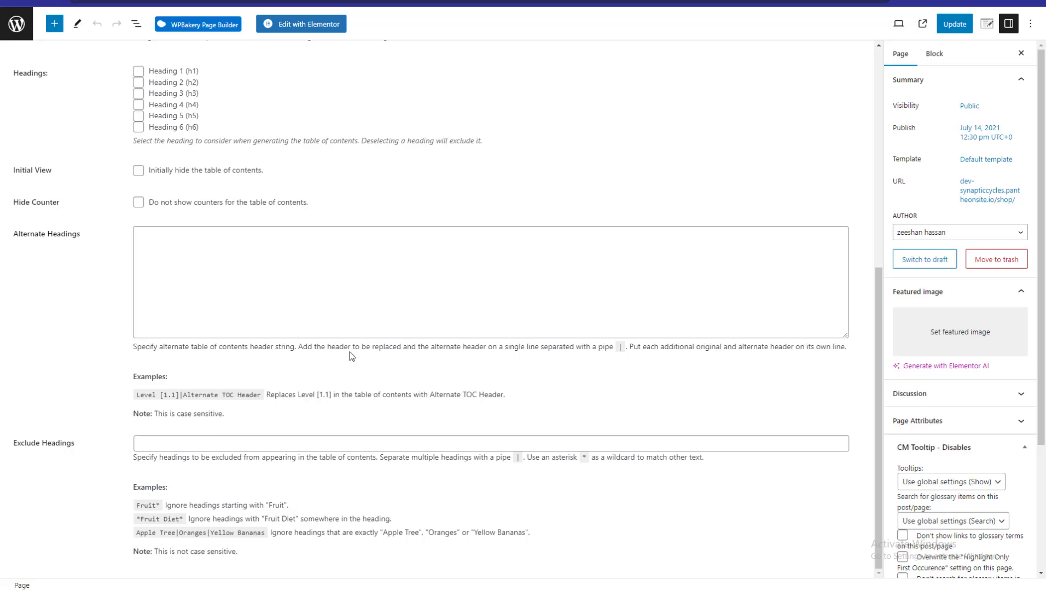
scroll(351, 355, "up", 7)
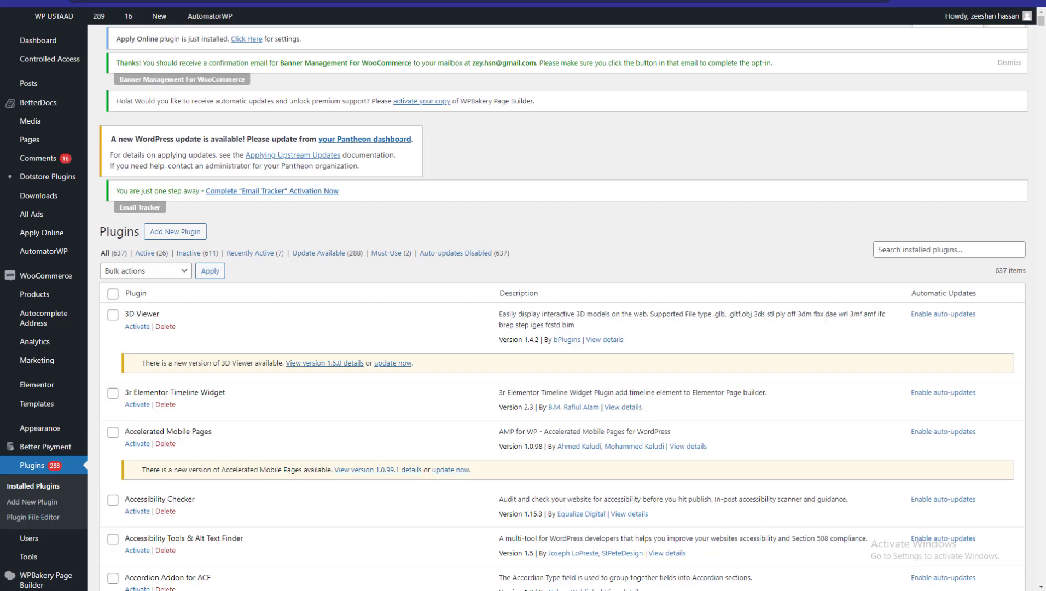
Step: Search the installed plugins for "classic"
left_click(963, 251)
type("class")
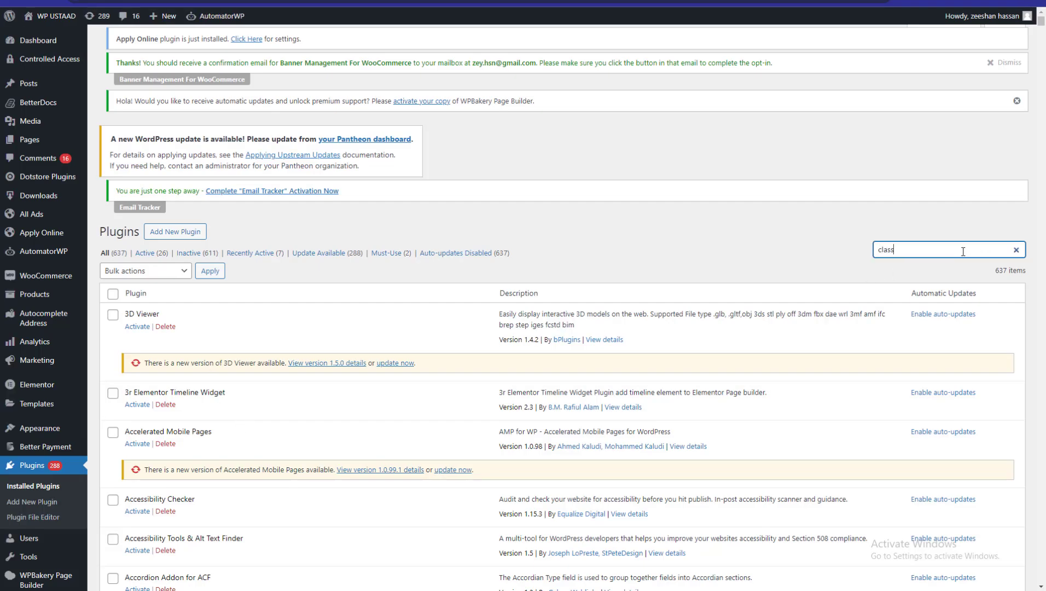
type("ic")
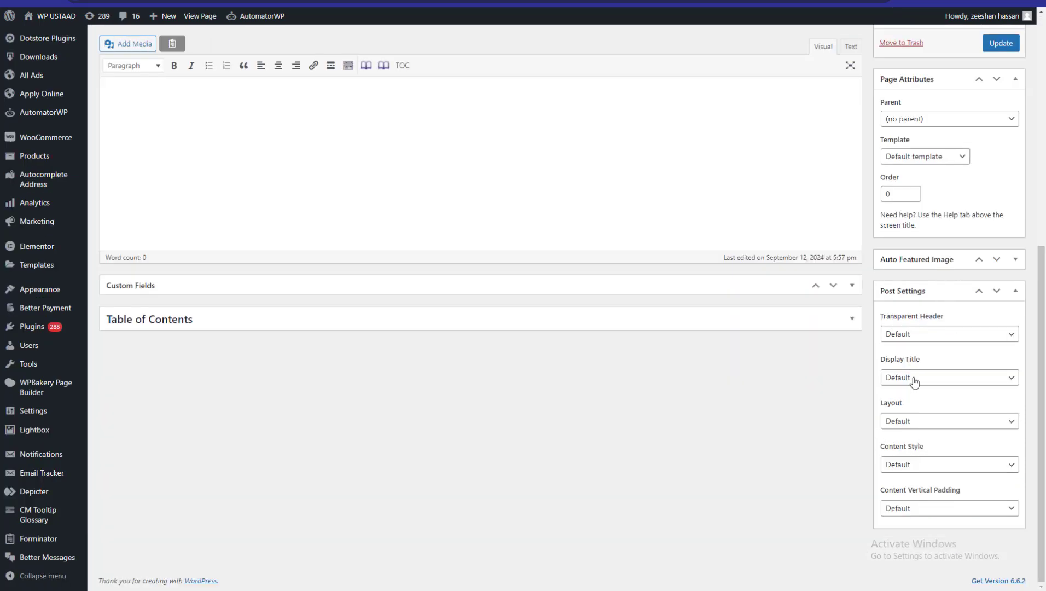
Step: Set Display Title to Disable in the Shop page's post settings
left_click(913, 382)
left_click(897, 423)
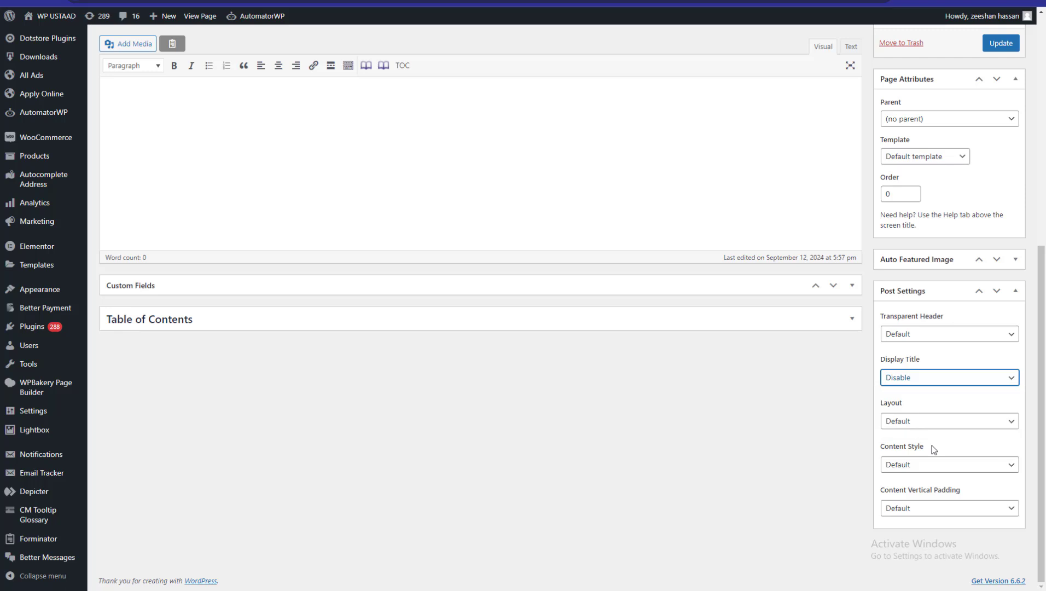
Step: Update the Shop page with its new settings and check the live shop page
left_click(1001, 43)
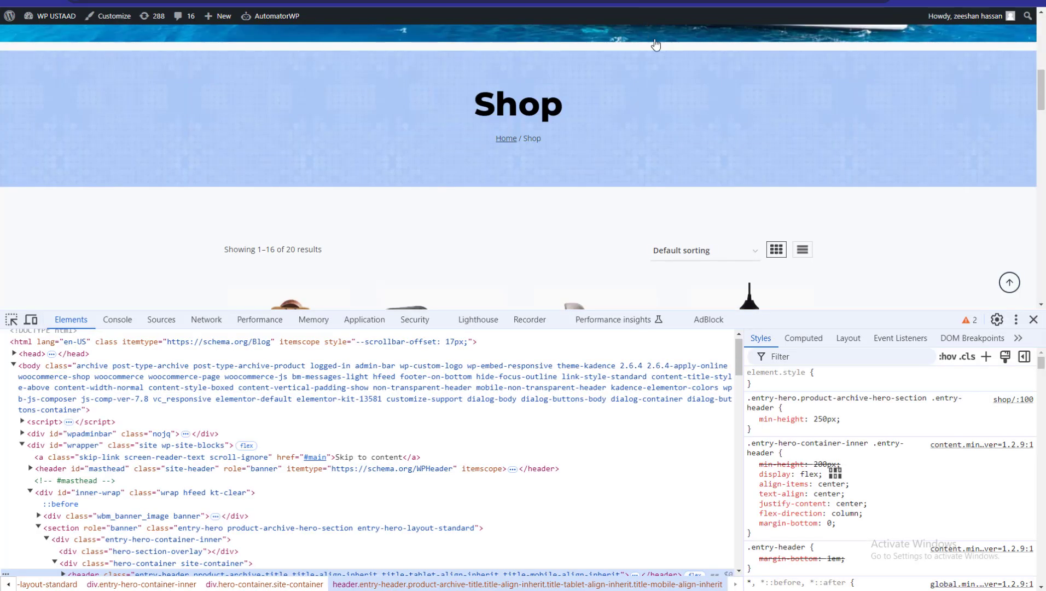
left_click(1033, 319)
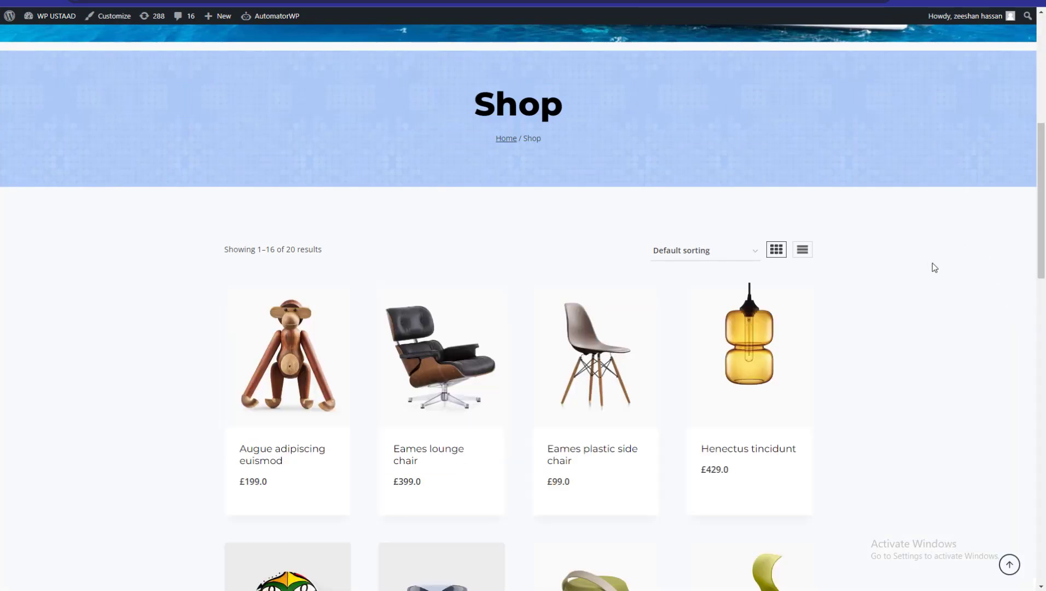
scroll(923, 258, "up", 7)
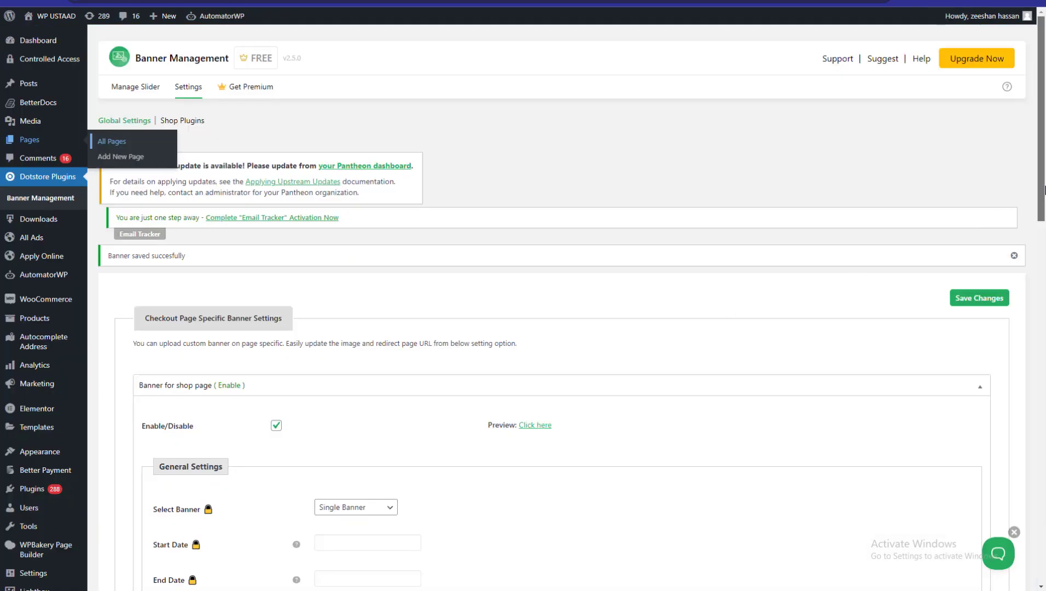
Step: Enable the banner for the cart page in the Banner Management settings, with Single Banner as its type
scroll(411, 354, "down", 3)
scroll(864, 259, "down", 1)
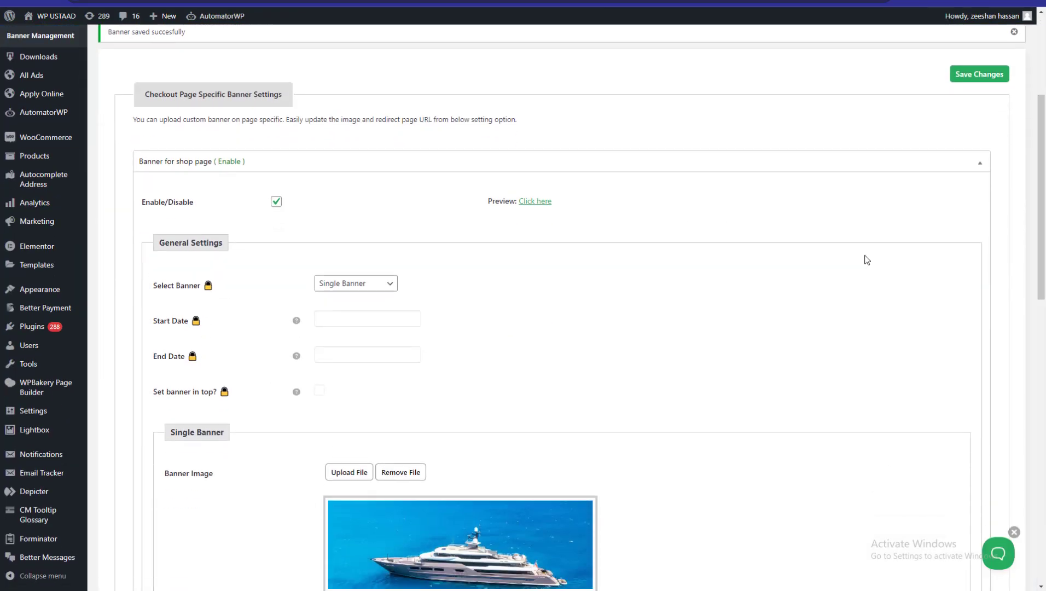
left_click(168, 163)
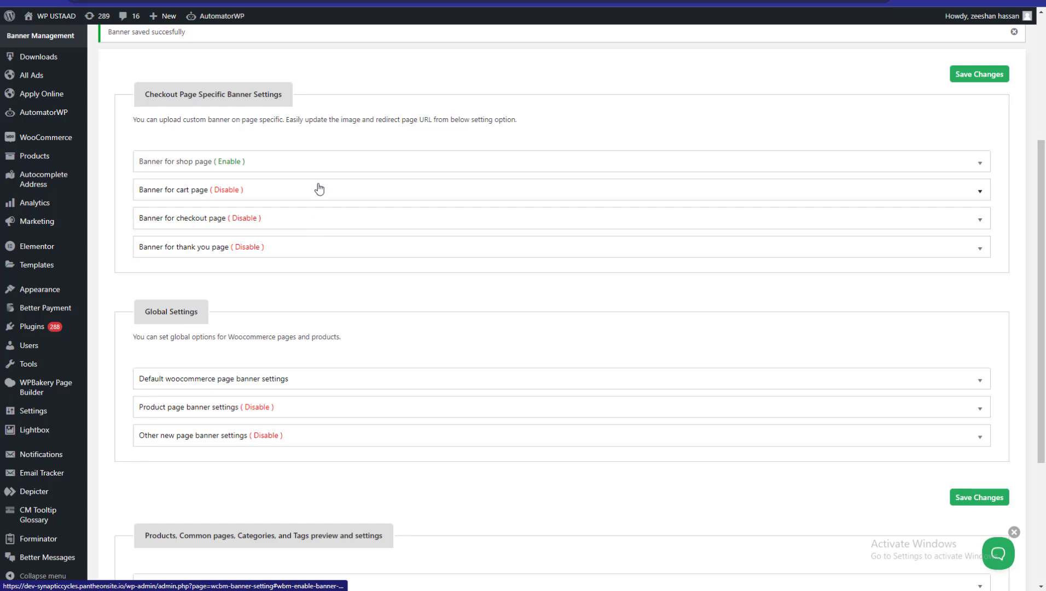
left_click(285, 164)
left_click(383, 163)
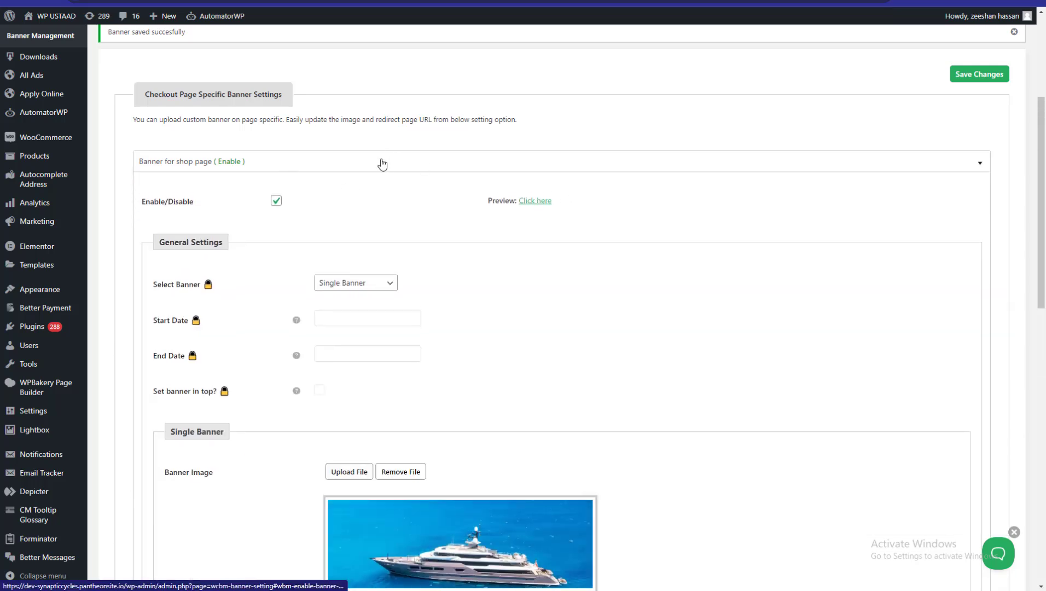
left_click(296, 192)
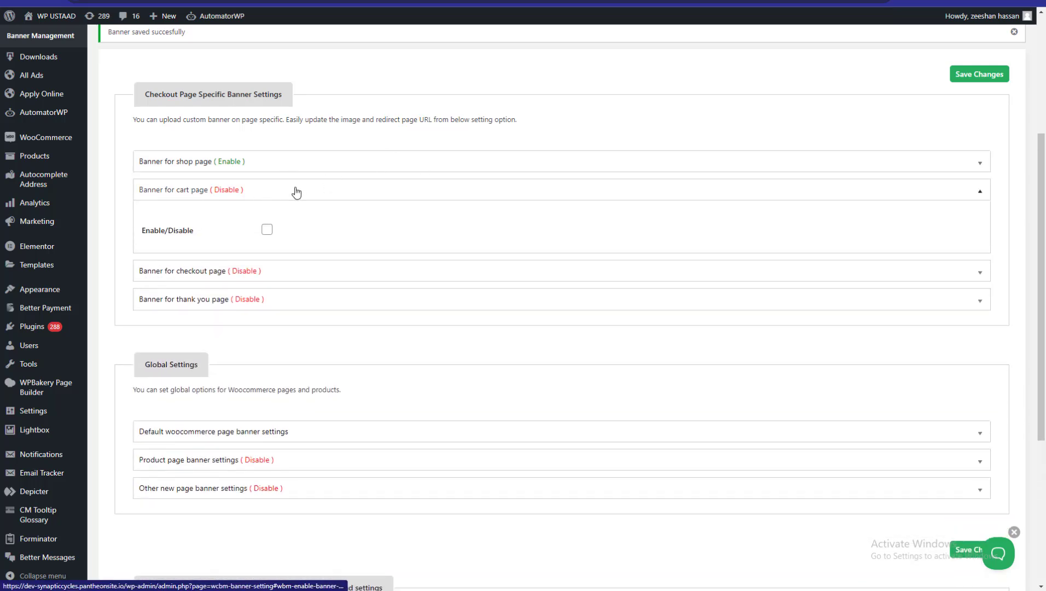
left_click(266, 231)
left_click(350, 311)
left_click(341, 327)
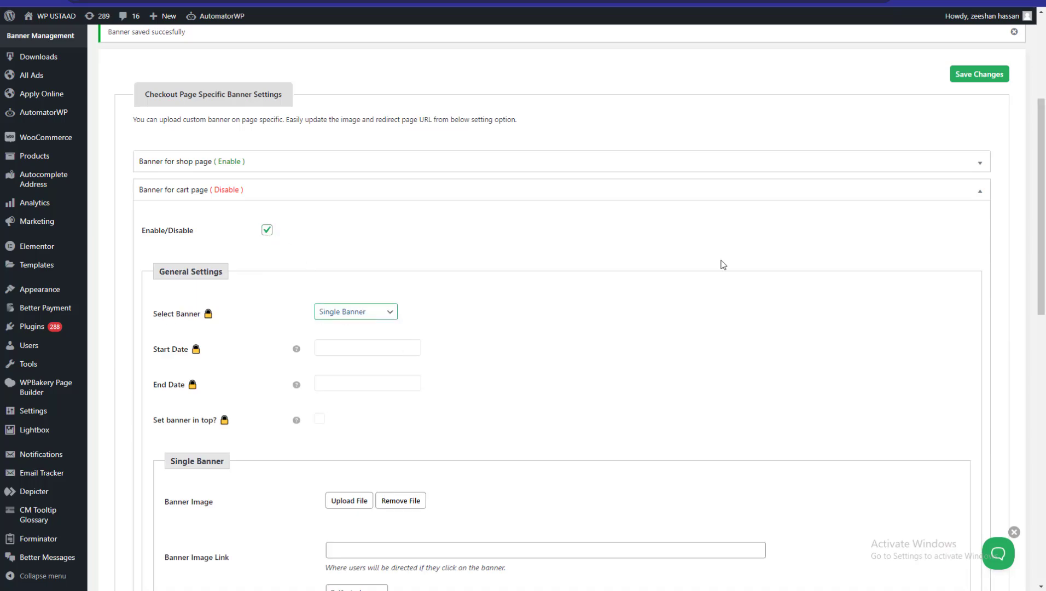
Step: Set banners.jpg from the media library as the cart page's banner image
scroll(1023, 250, "down", 3)
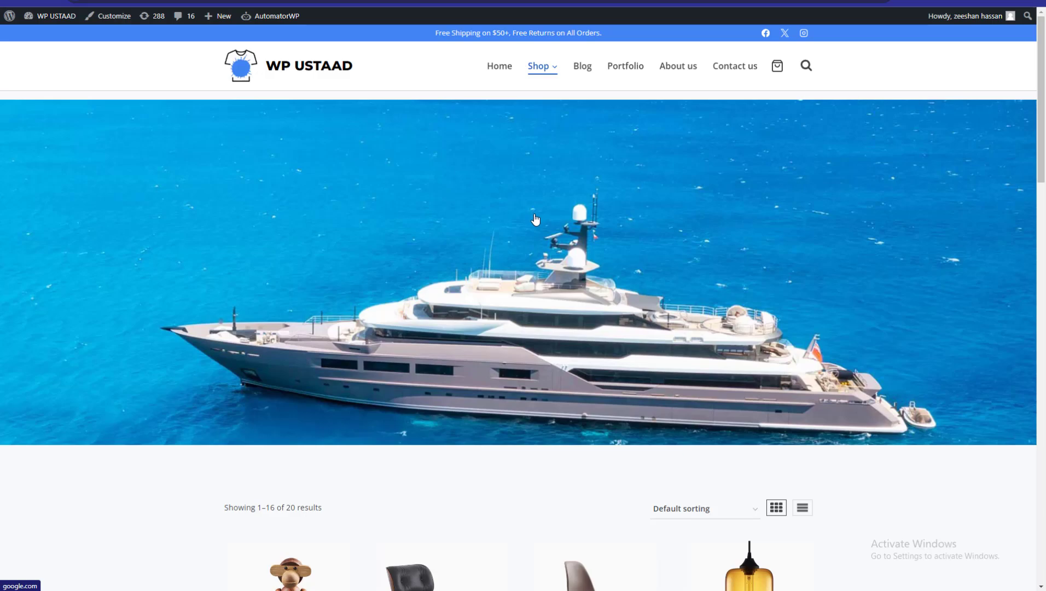
key("ctrl+t")
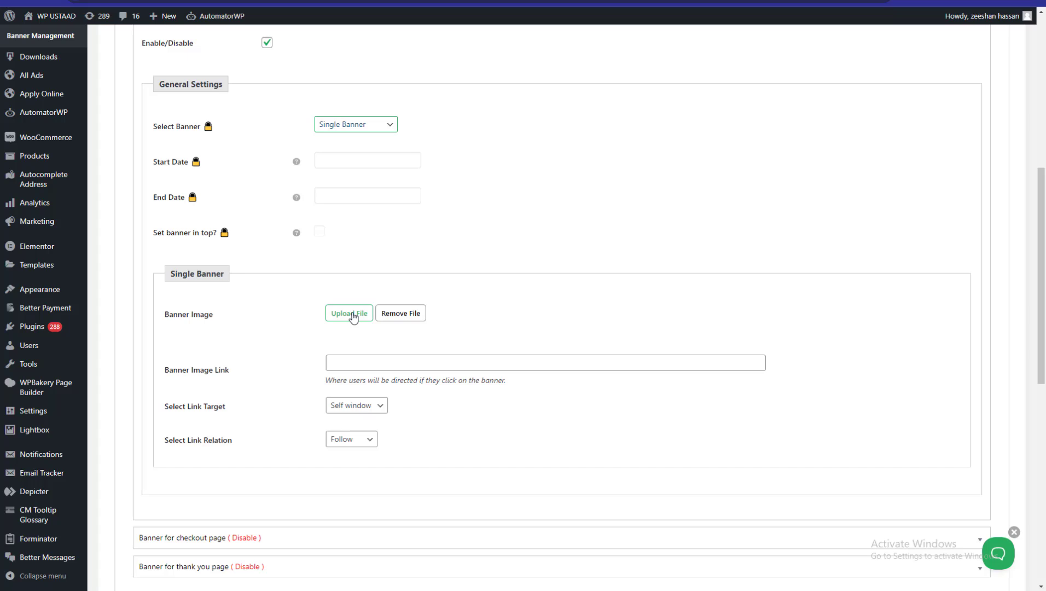
left_click(352, 314)
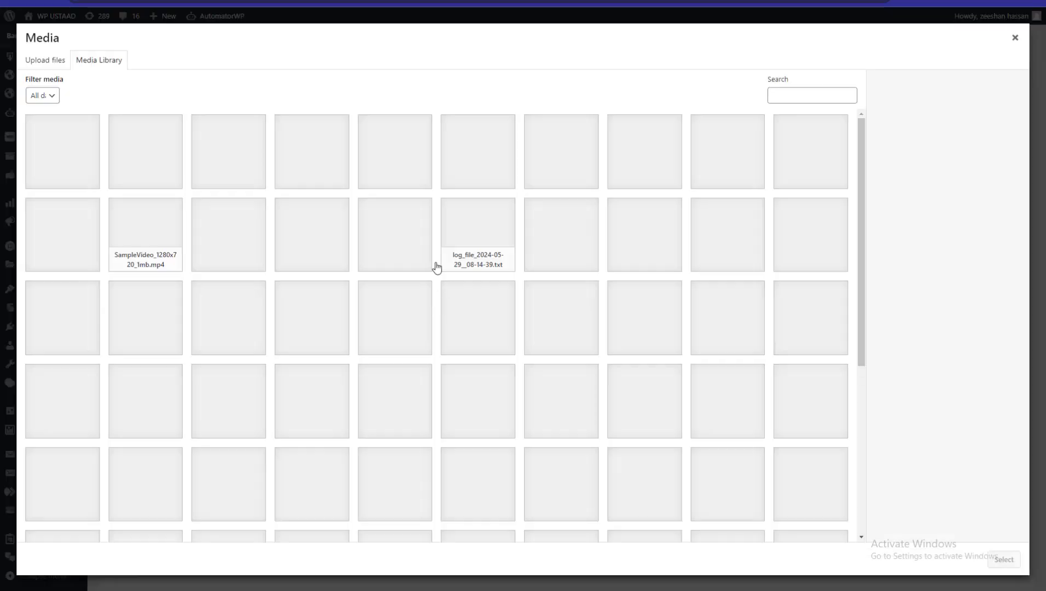
left_click(180, 186)
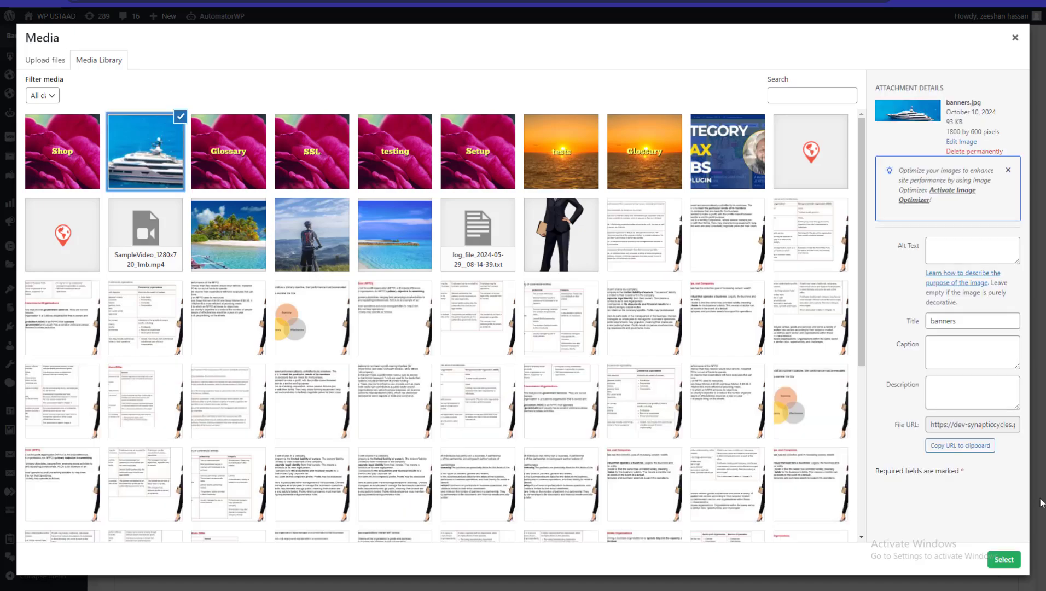
left_click(1004, 559)
left_click_drag(1042, 240, 1044, 279)
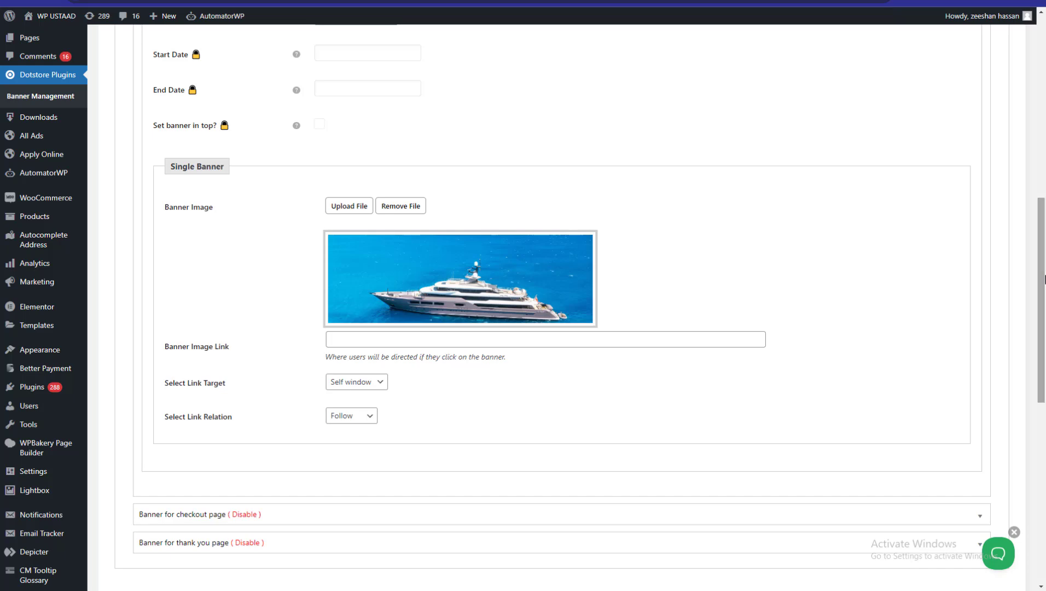
scroll(960, 282, "down", 1)
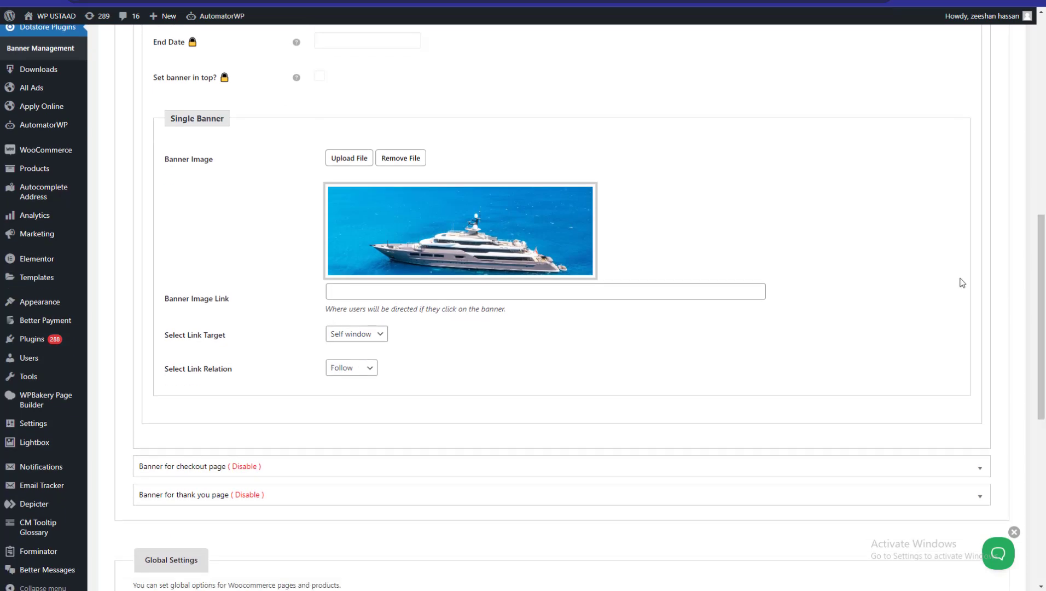
scroll(900, 269, "down", 1)
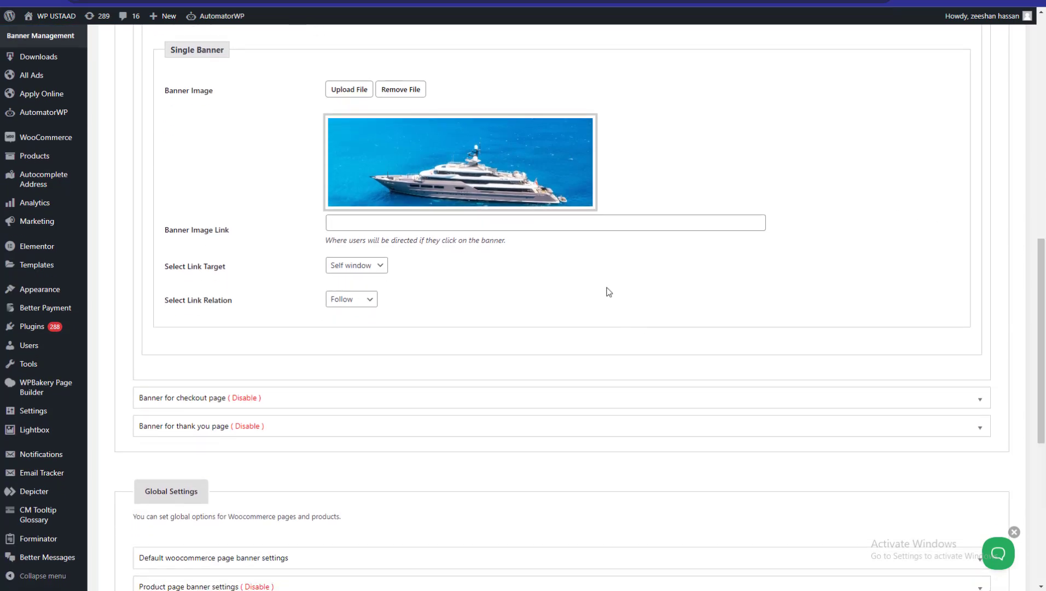
scroll(207, 226, "up", 2)
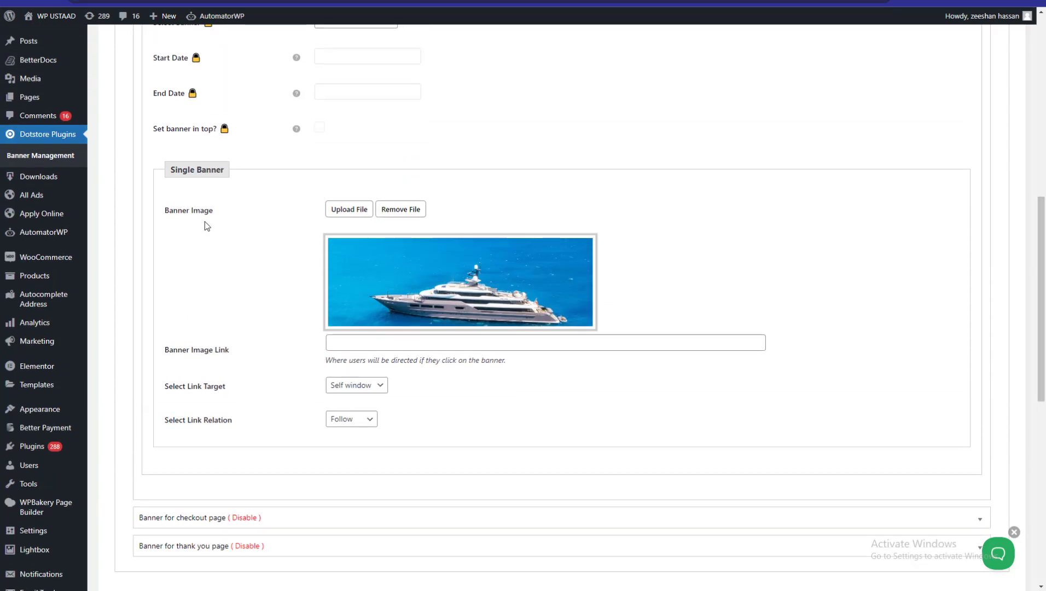
scroll(261, 163, "up", 3)
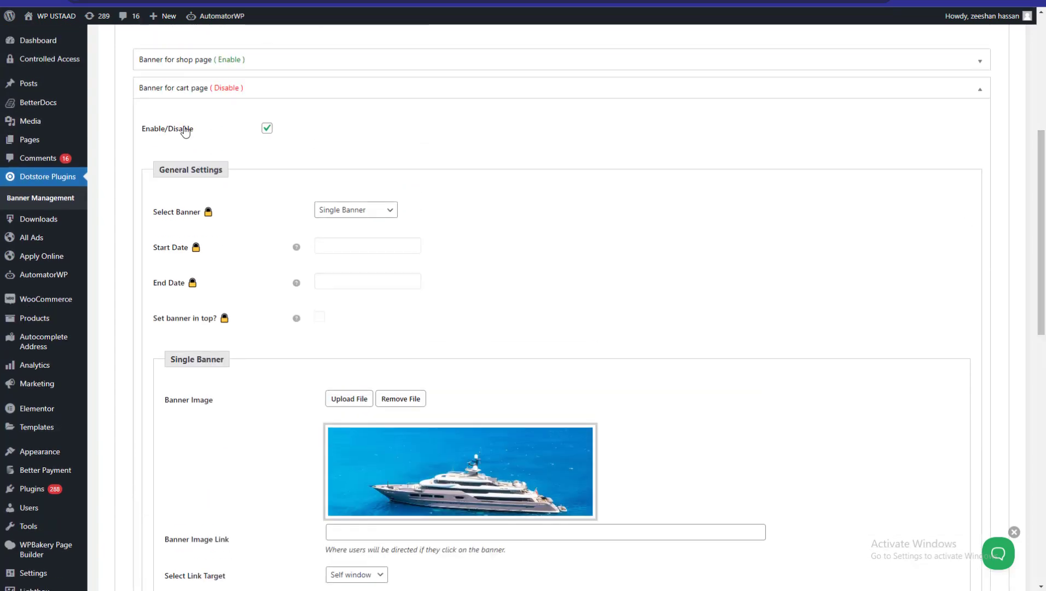
Step: Enable the banner for the checkout page and set banners.jpg from the media library as its image
left_click(162, 88)
left_click(189, 116)
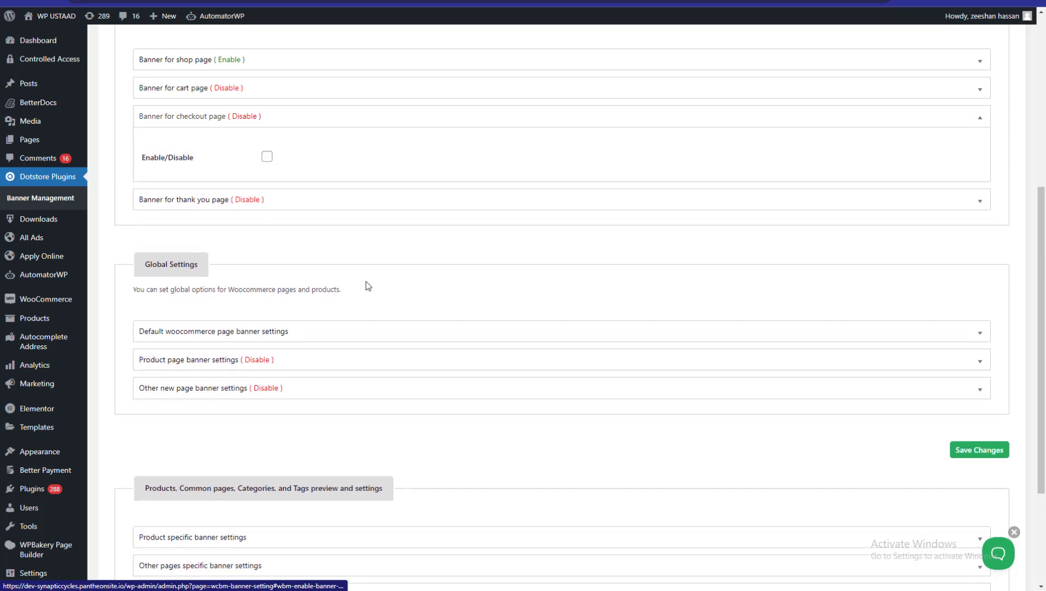
left_click(267, 157)
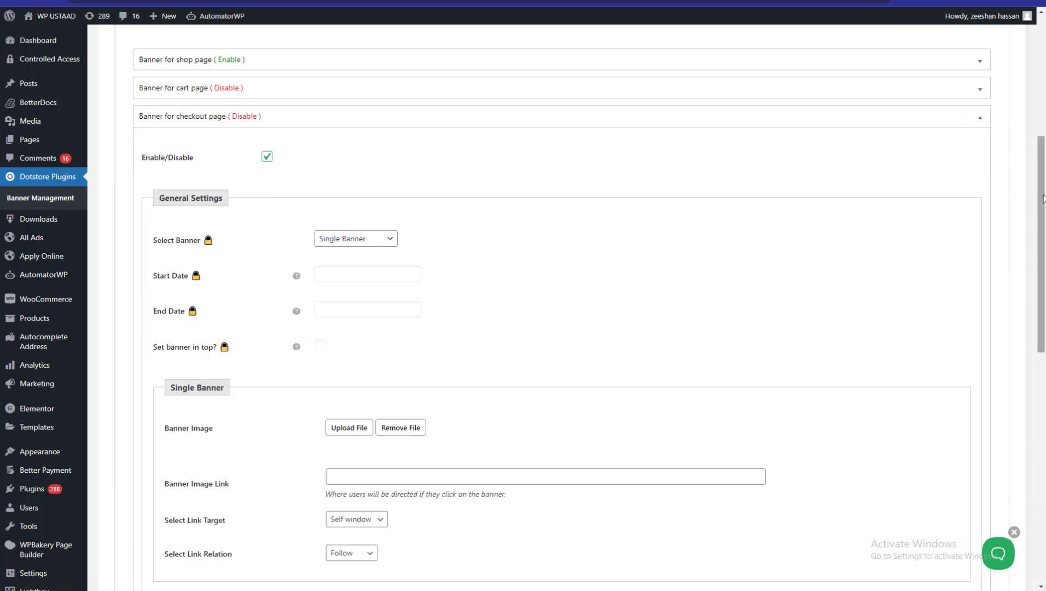
scroll(657, 263, "down", 2)
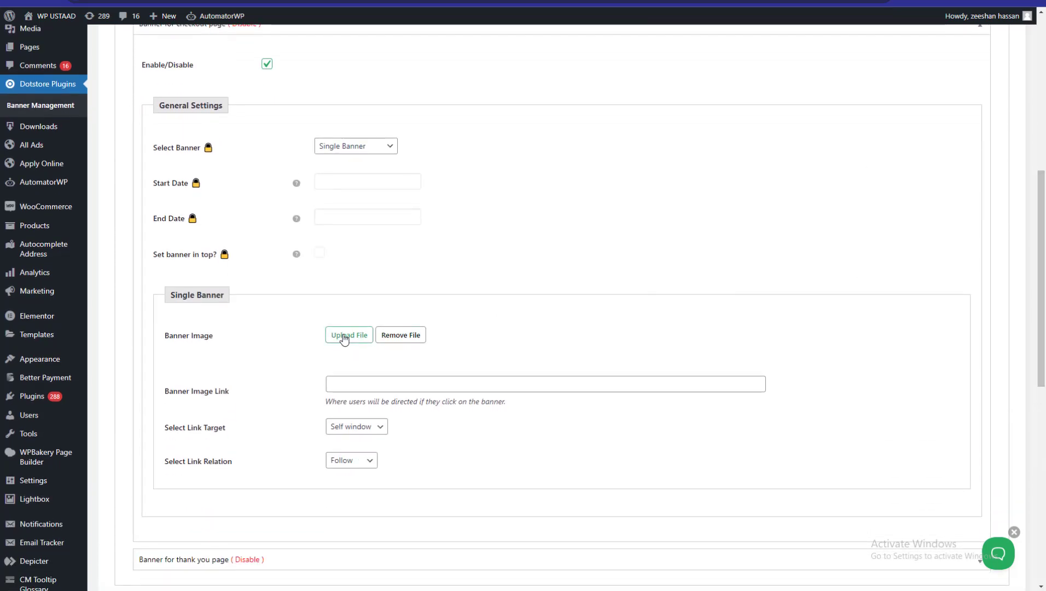
left_click(344, 337)
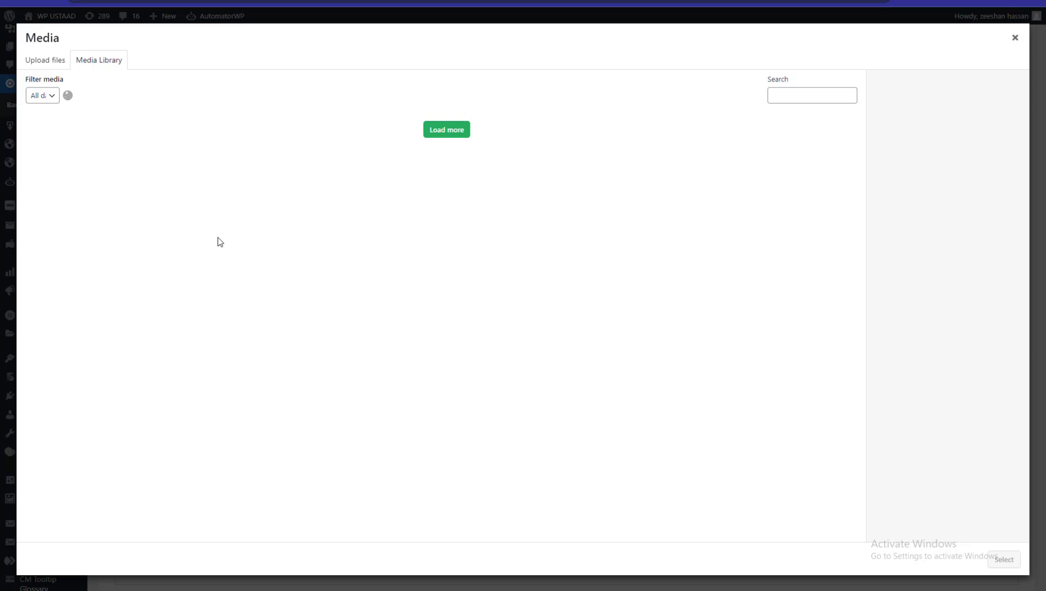
left_click(121, 174)
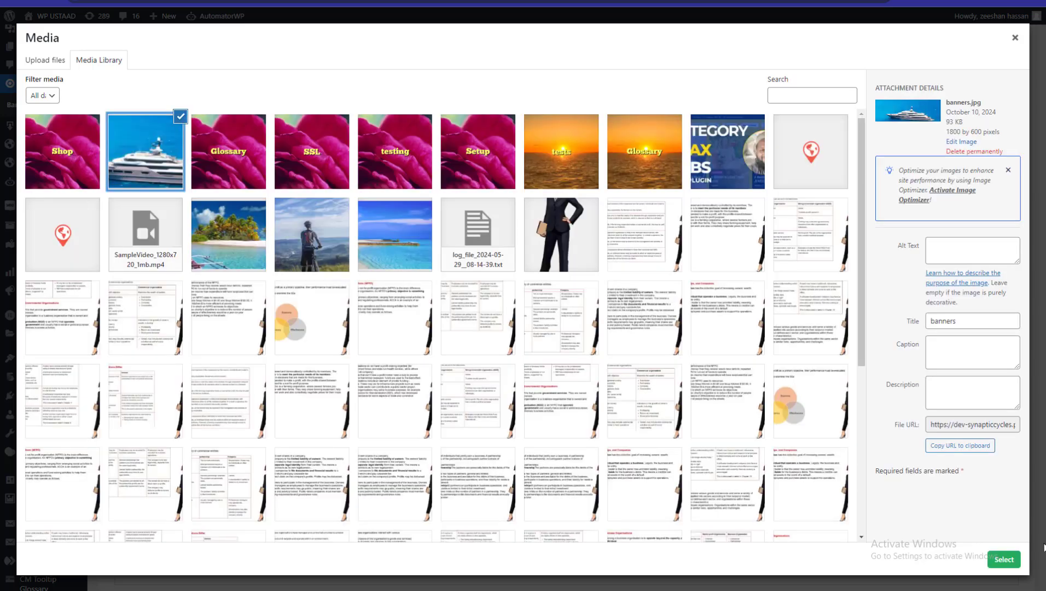
left_click(1004, 560)
scroll(1044, 278, "down", 5)
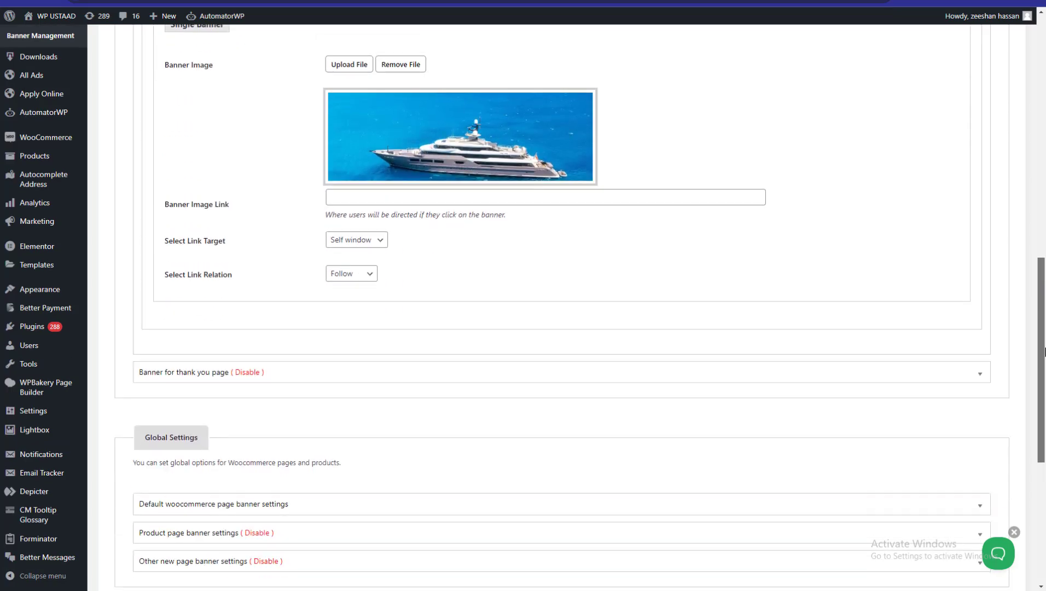
Step: Set the checkout banner's link relation to No follow, leaving the link target at Self window
left_click(453, 197)
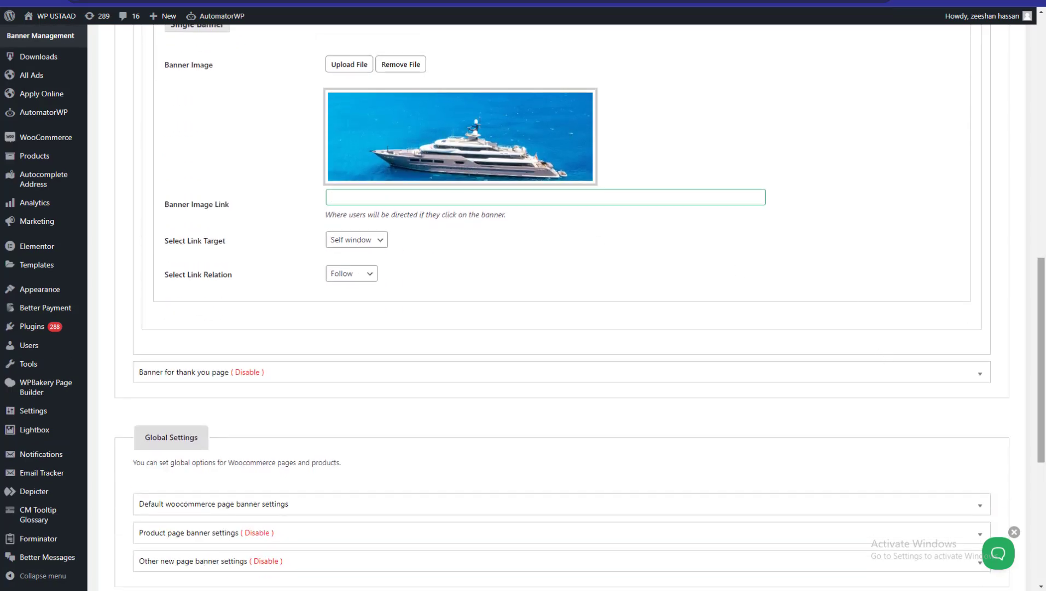
scroll(1042, 328, "down", 1)
left_click(370, 173)
left_click(369, 172)
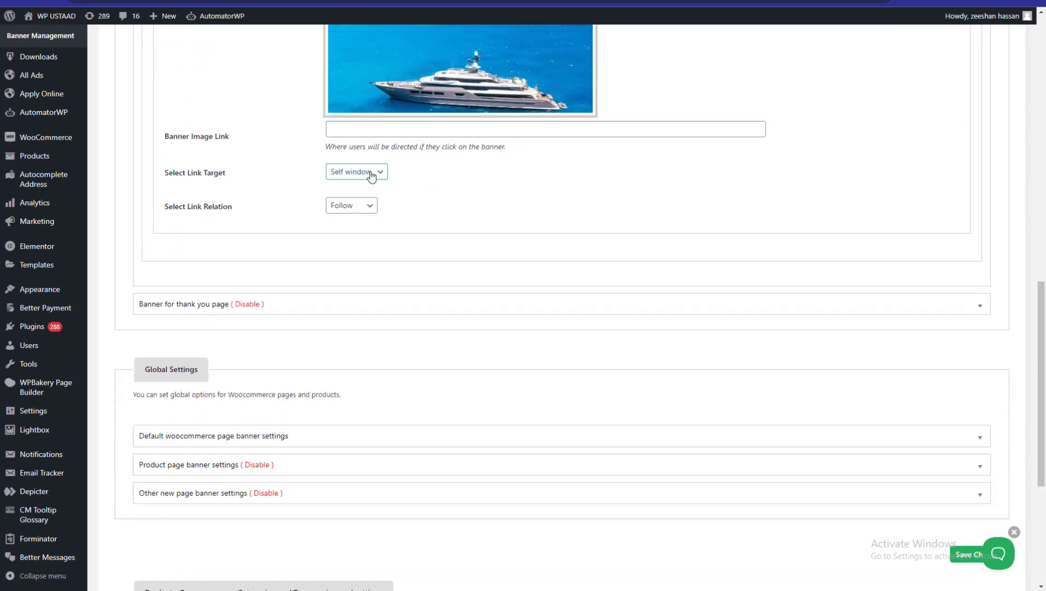
left_click(366, 174)
left_click(366, 174)
left_click(346, 212)
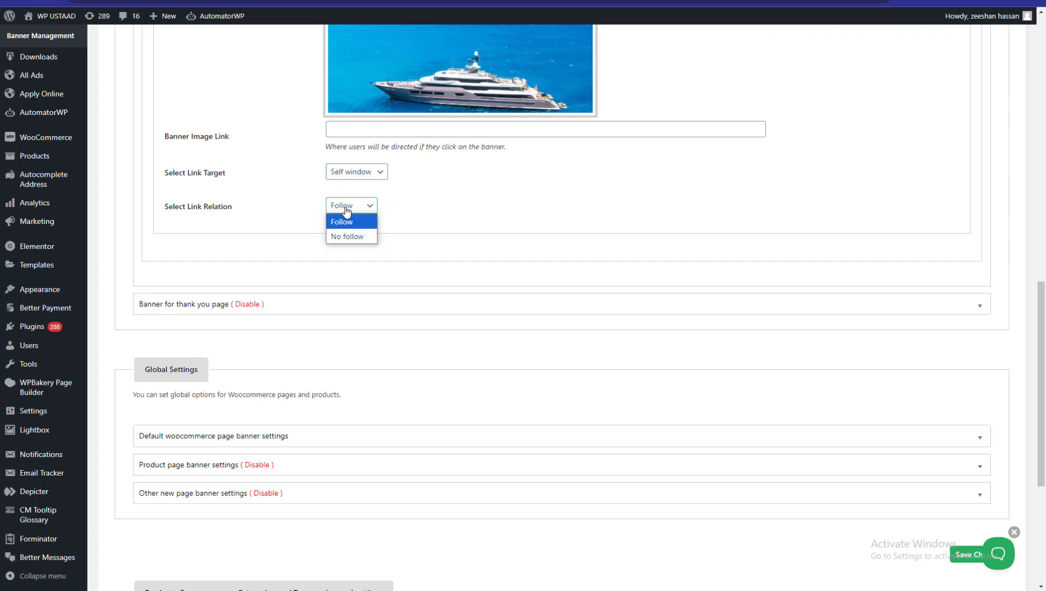
left_click(348, 208)
left_click(366, 207)
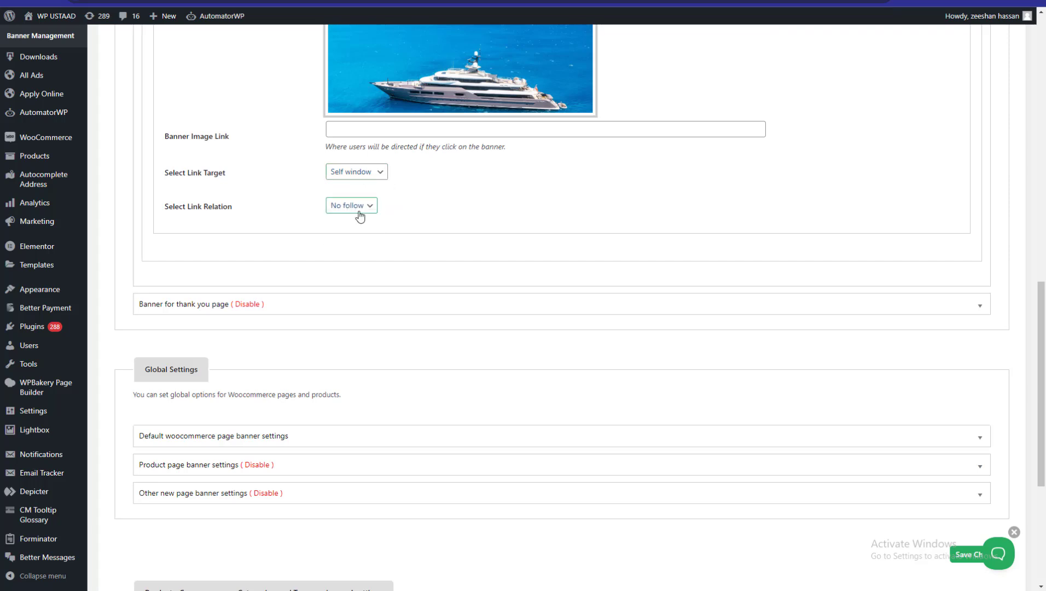
left_click(360, 212)
left_click(362, 215)
scroll(999, 332, "up", 1)
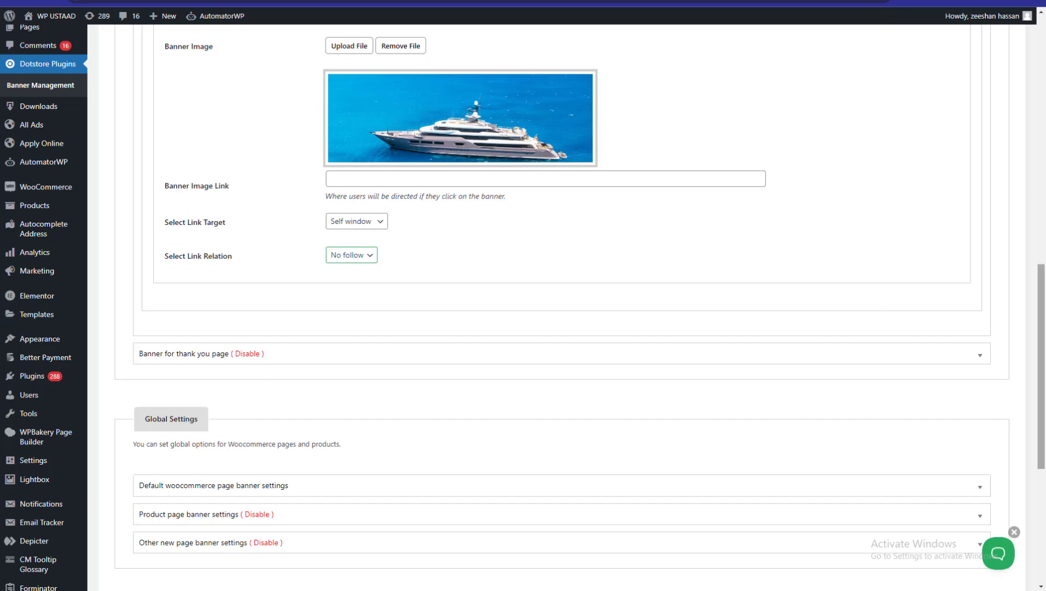
Step: Close the checkout banner settings and enable the banner for the thank you page
left_click_drag(1041, 339, 1041, 214)
left_click(294, 95)
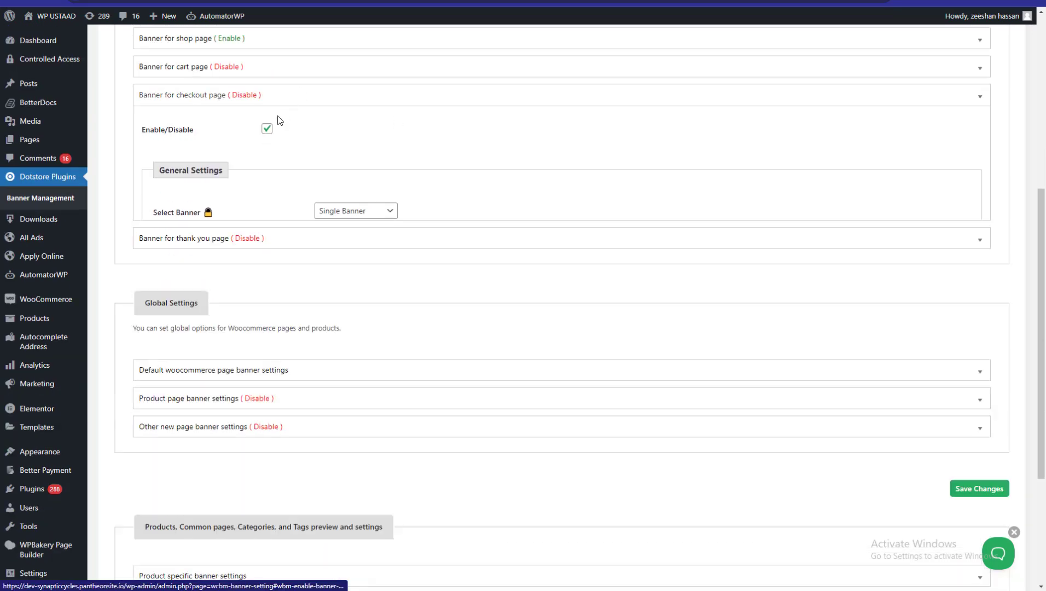
left_click(244, 125)
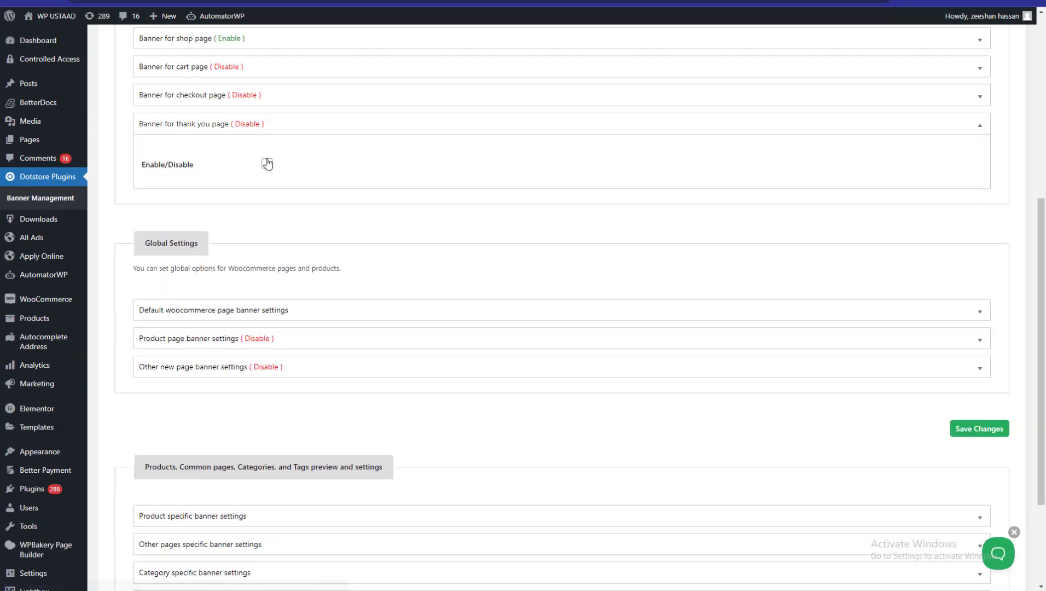
left_click(267, 164)
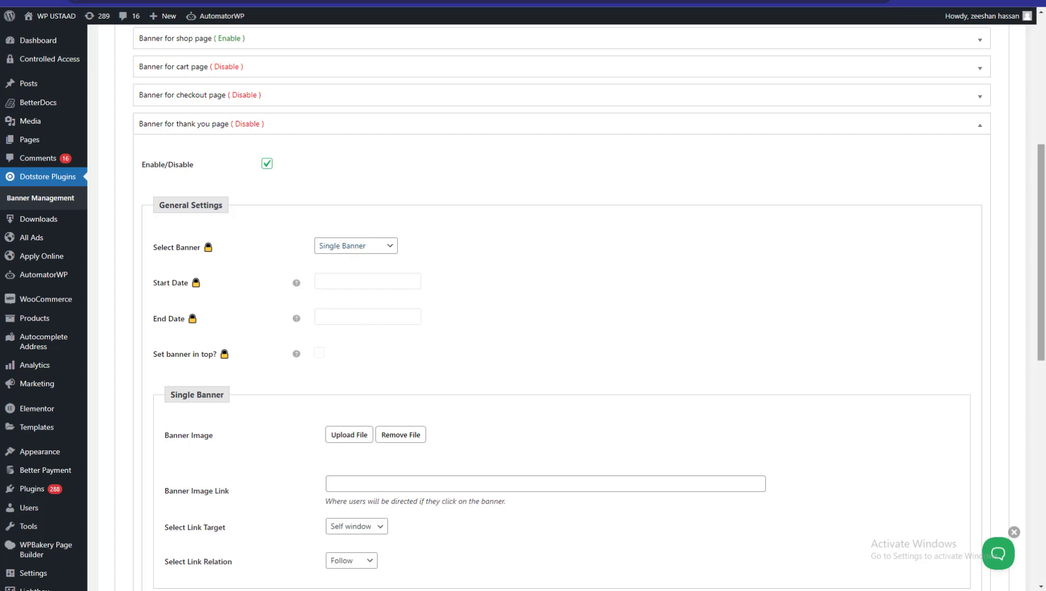
Step: Set tests.png from the media library as the thank you page's banner image and save the banner settings
scroll(1045, 268, "down", 2)
left_click(340, 308)
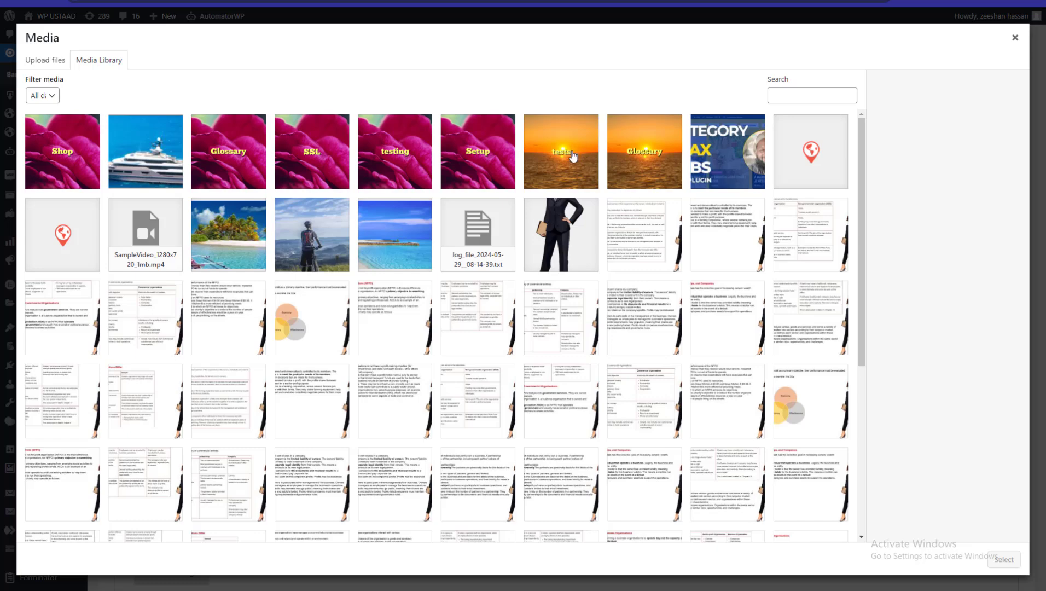
left_click(555, 153)
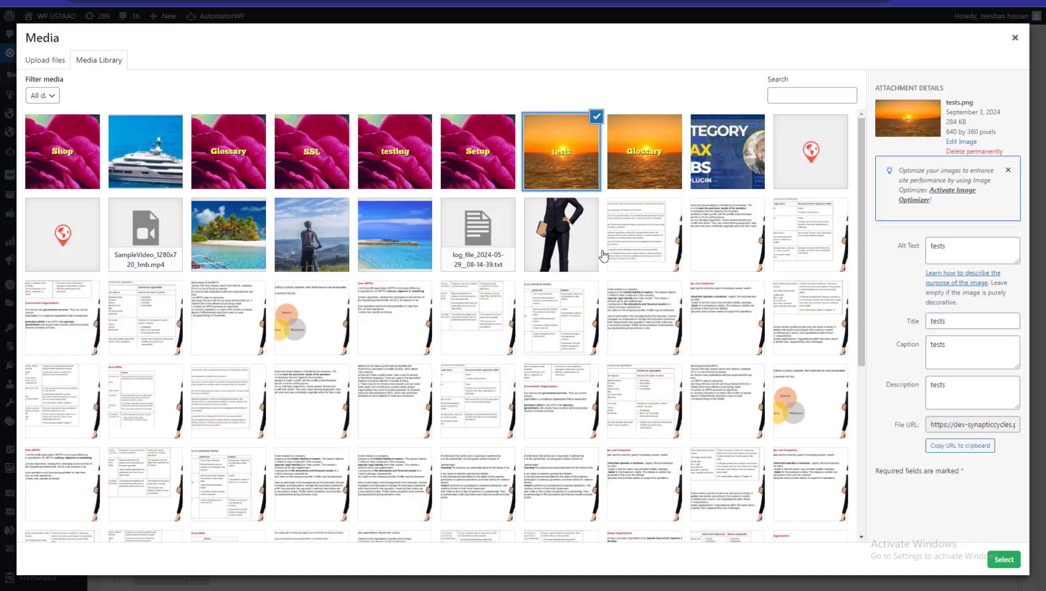
left_click(1003, 559)
scroll(820, 372, "down", 8)
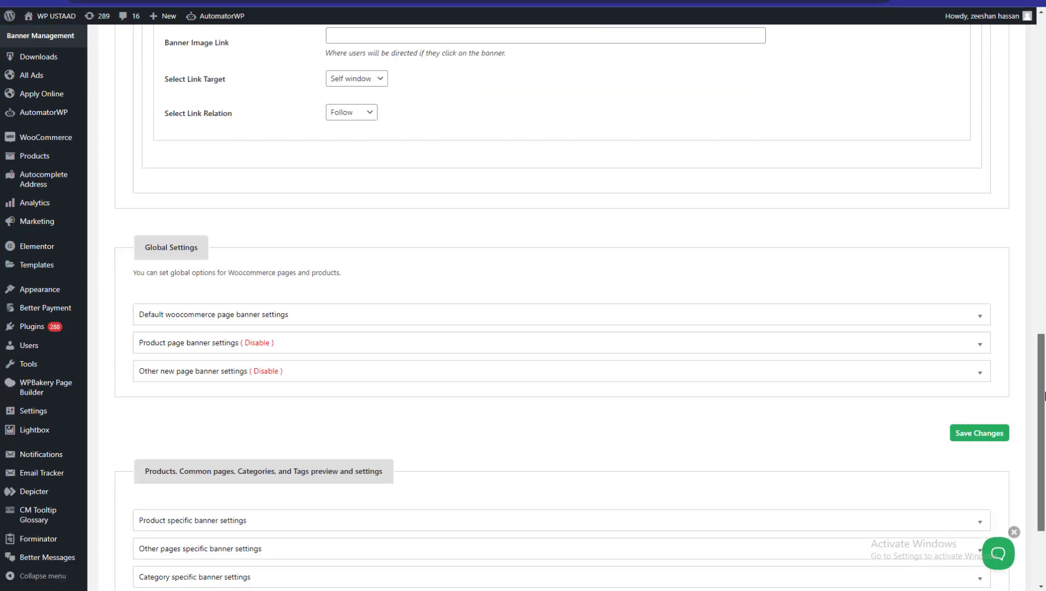
left_click(992, 435)
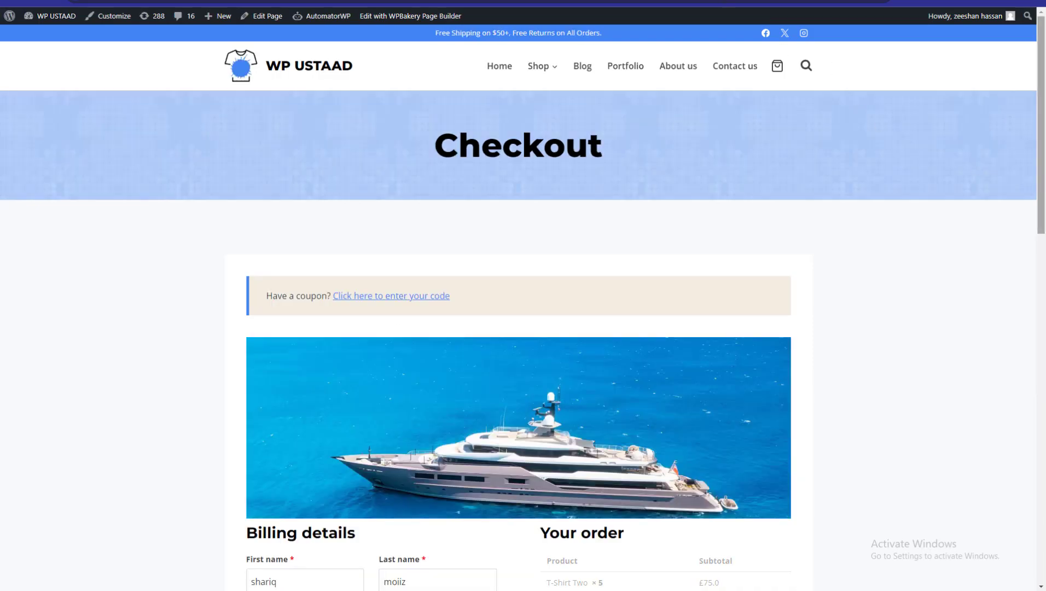
Step: Examine how the banners appear on the storefront's checkout, cart and shop pages
scroll(864, 346, "down", 4)
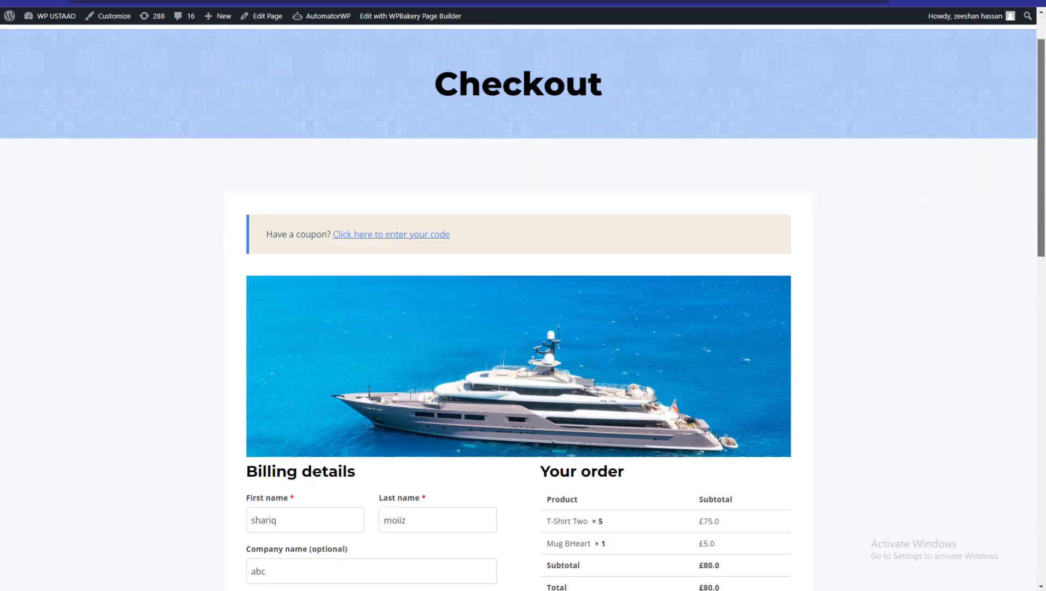
scroll(558, 215, "up", 4)
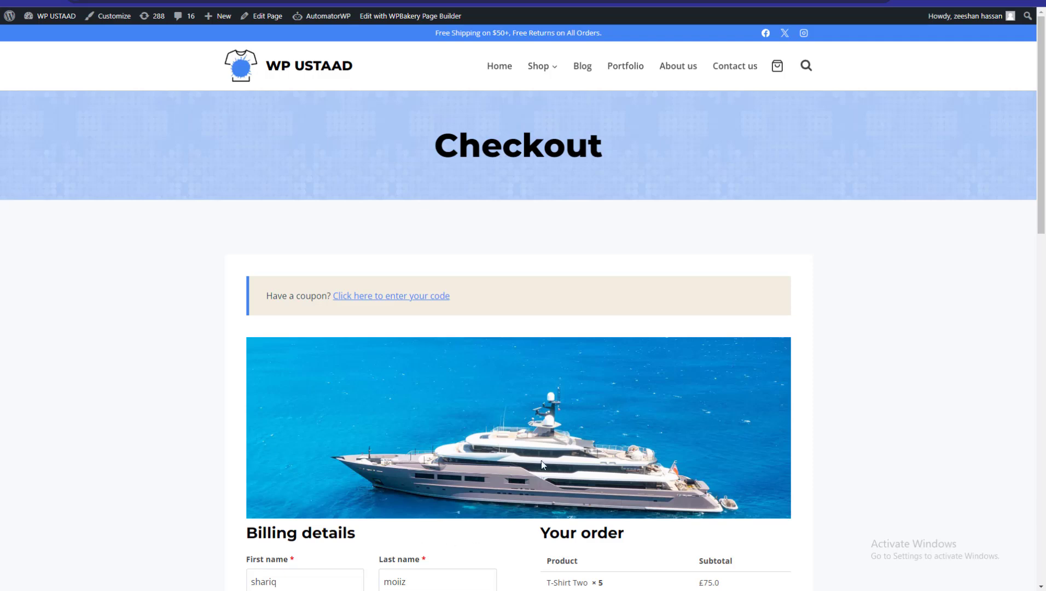
scroll(752, 231, "down", 1)
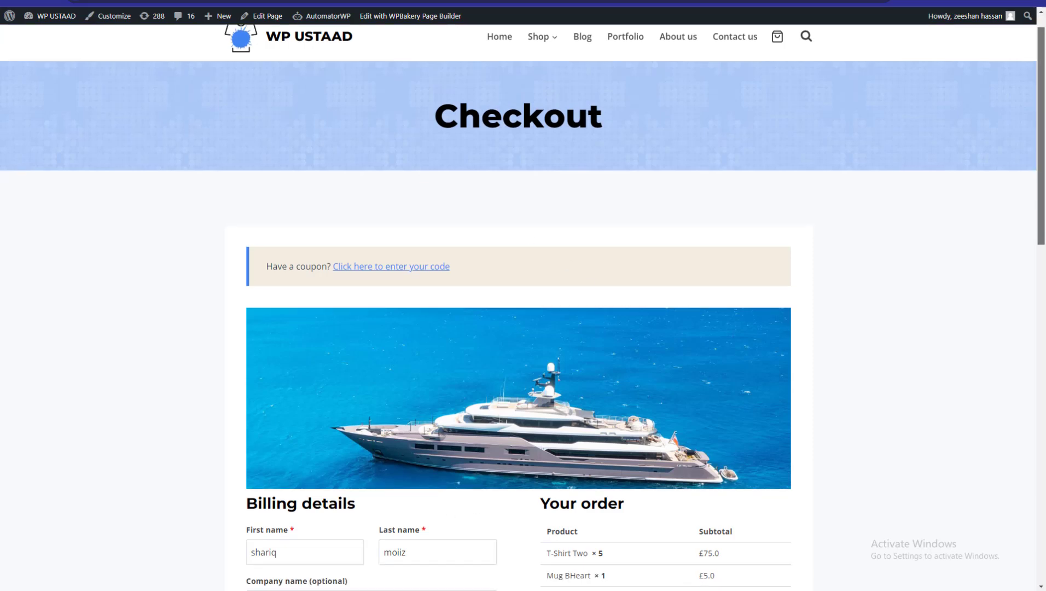
scroll(710, 153, "up", 1)
scroll(491, 308, "down", 4)
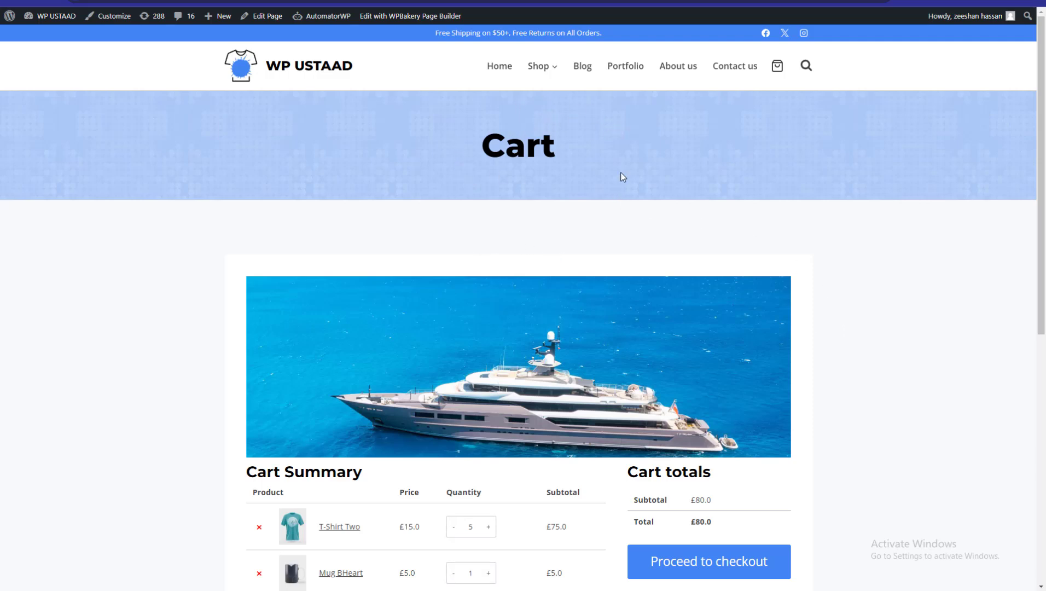
scroll(601, 345, "down", 6)
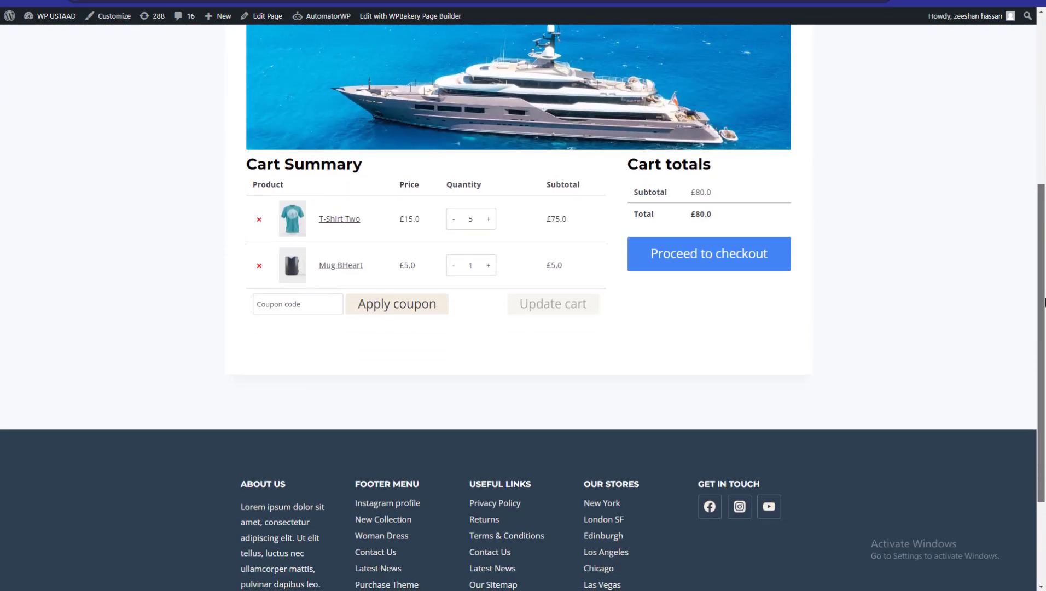
scroll(777, 166, "up", 6)
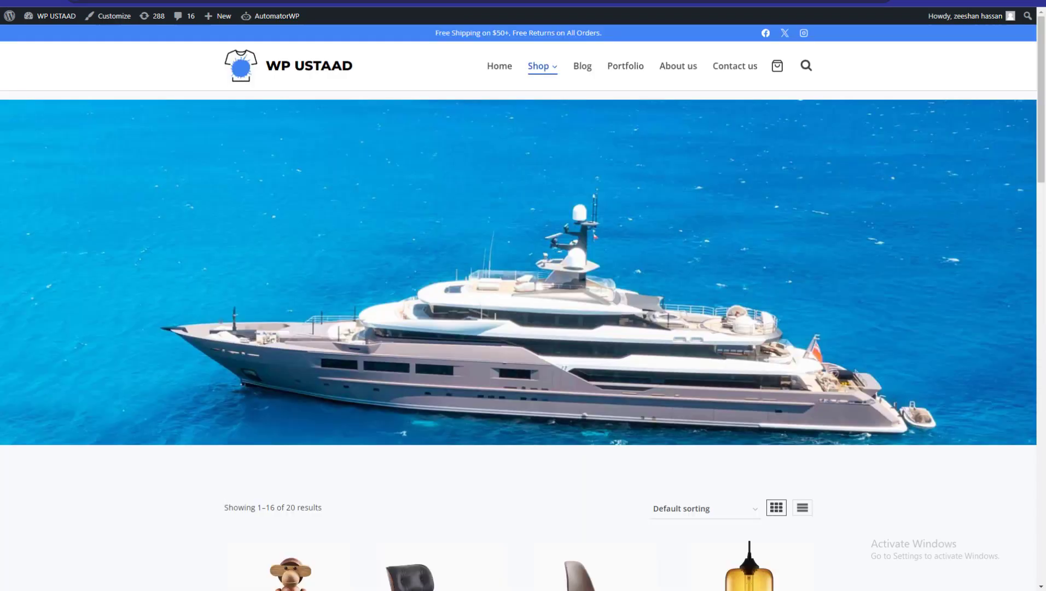
left_click_drag(1042, 144, 1027, 381)
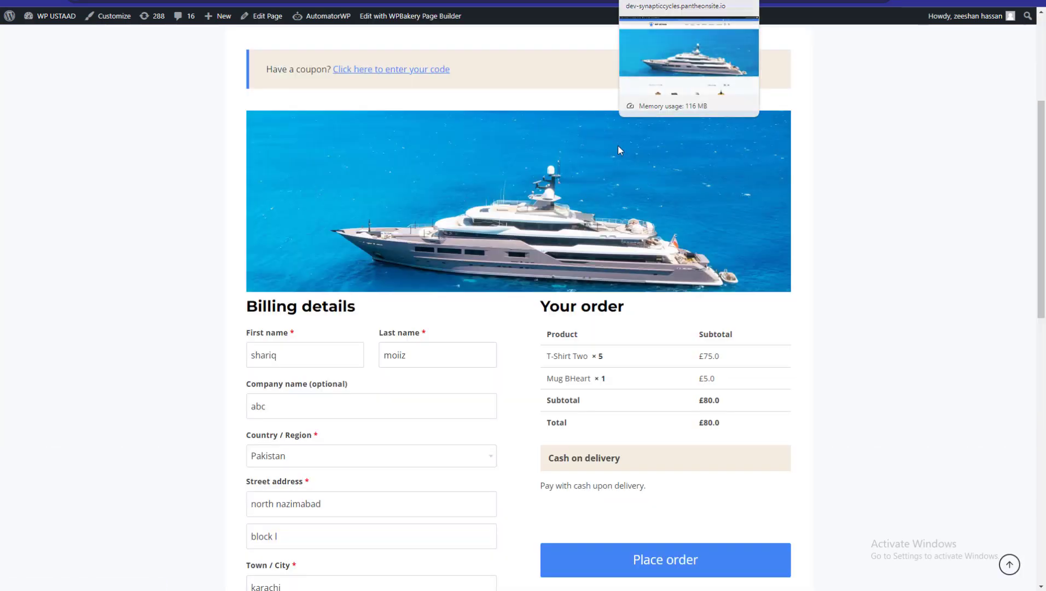
scroll(599, 215, "up", 5)
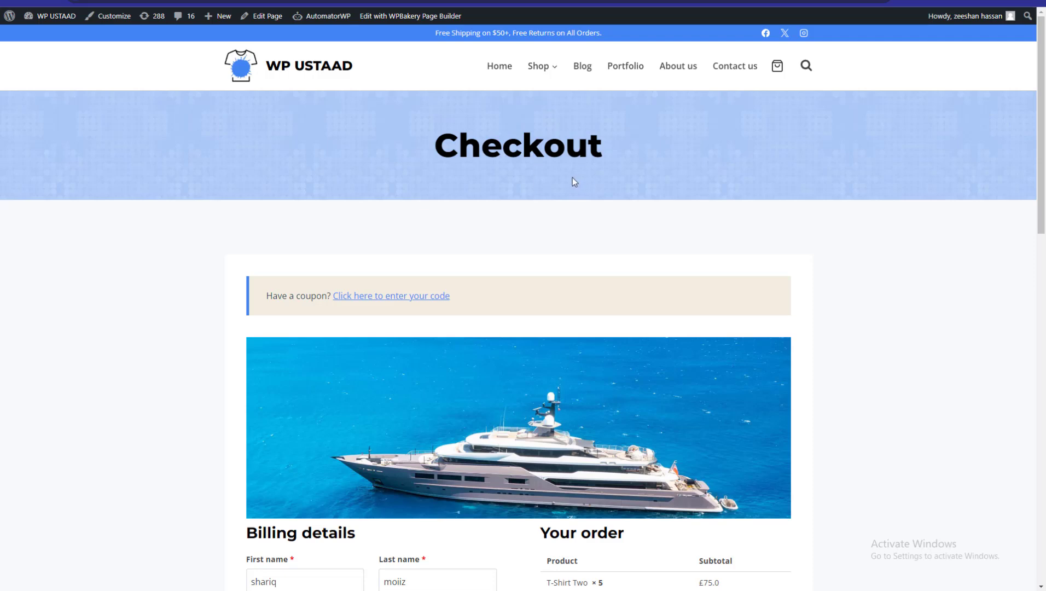
Step: Check the Display Title option in the Shop page's post settings
key("ctrl+Tab")
key("ctrl+Tab")
key("ctrl+Tab")
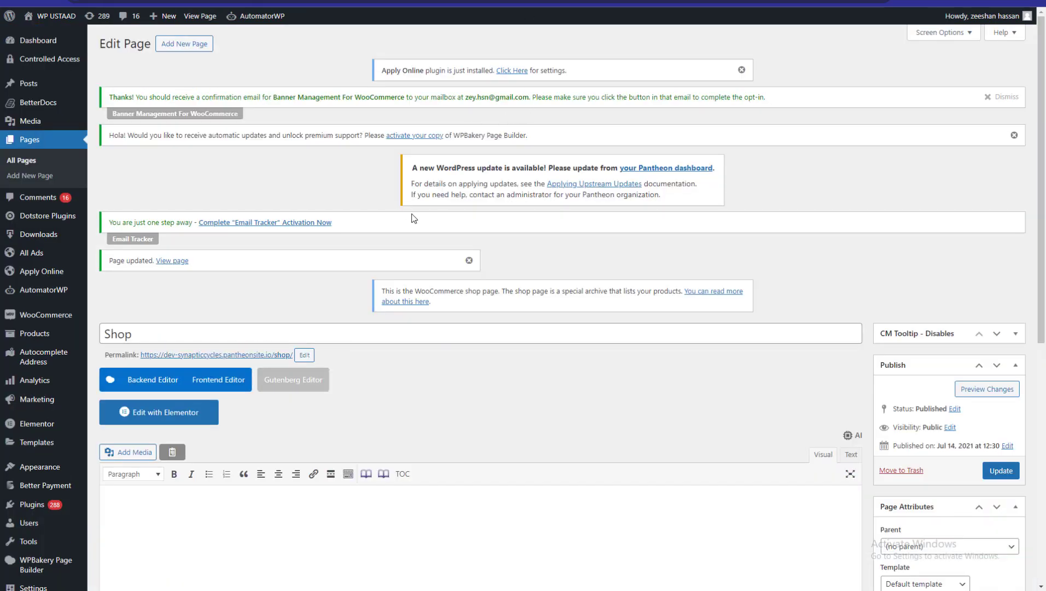
key("ctrl+shift+Tab")
key("ctrl+shift+Tab")
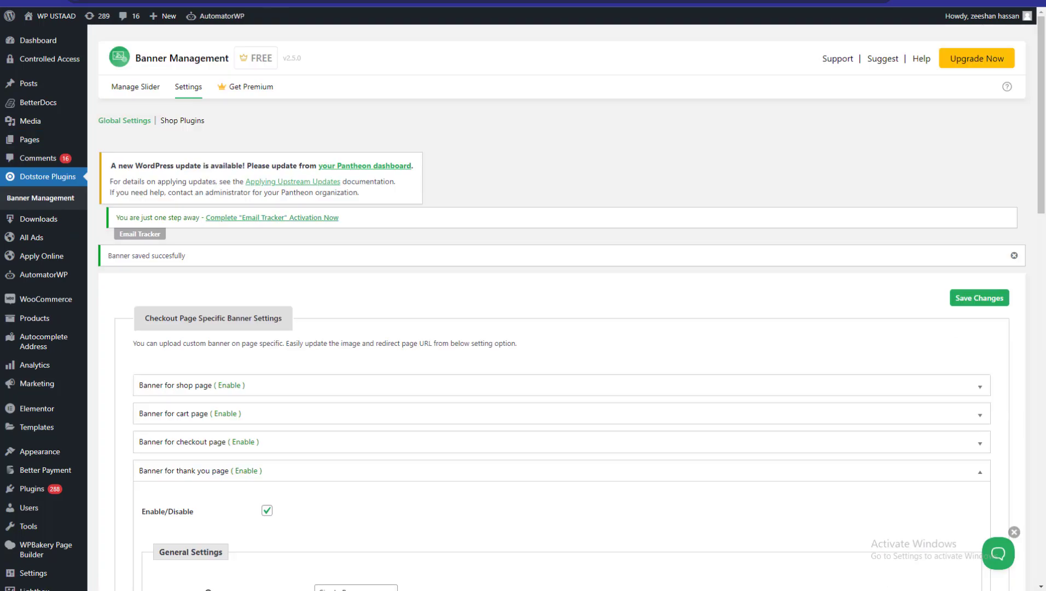
key("ctrl+shift+Tab")
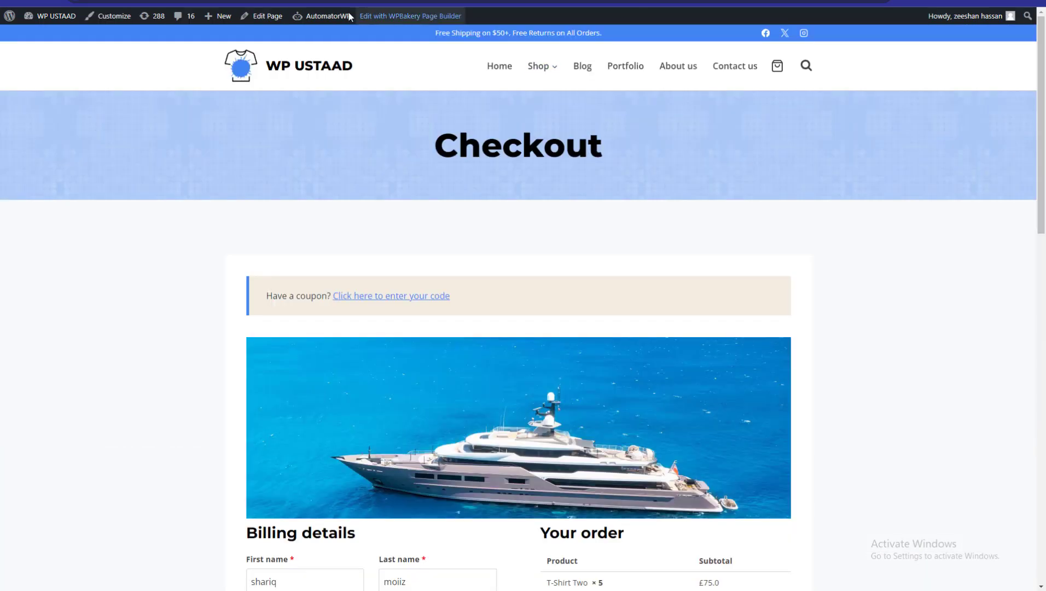
key("ctrl+Tab")
key("ctrl+Tab")
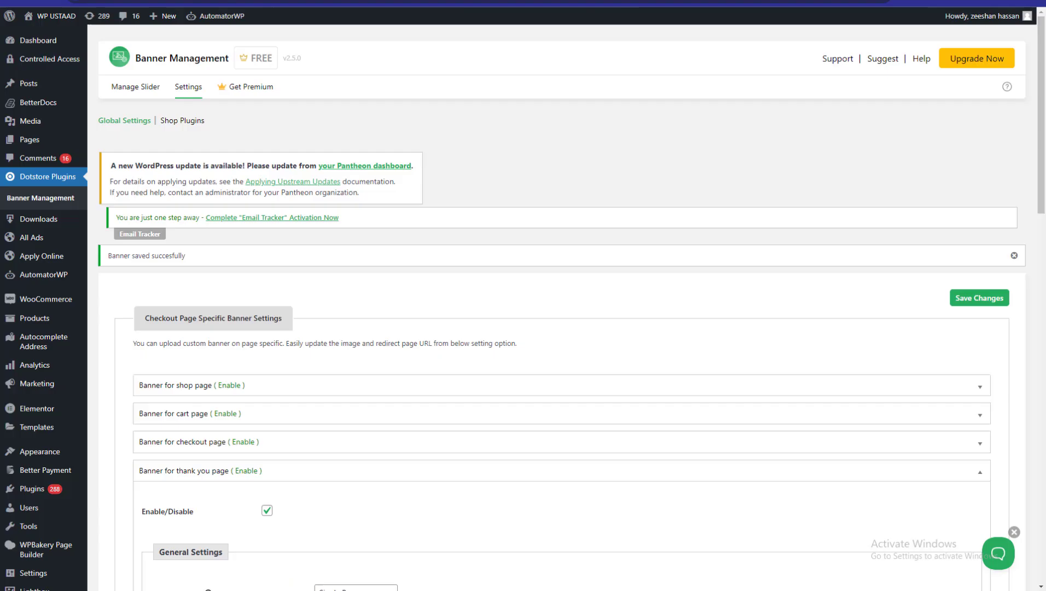
scroll(1042, 430, "down", 8)
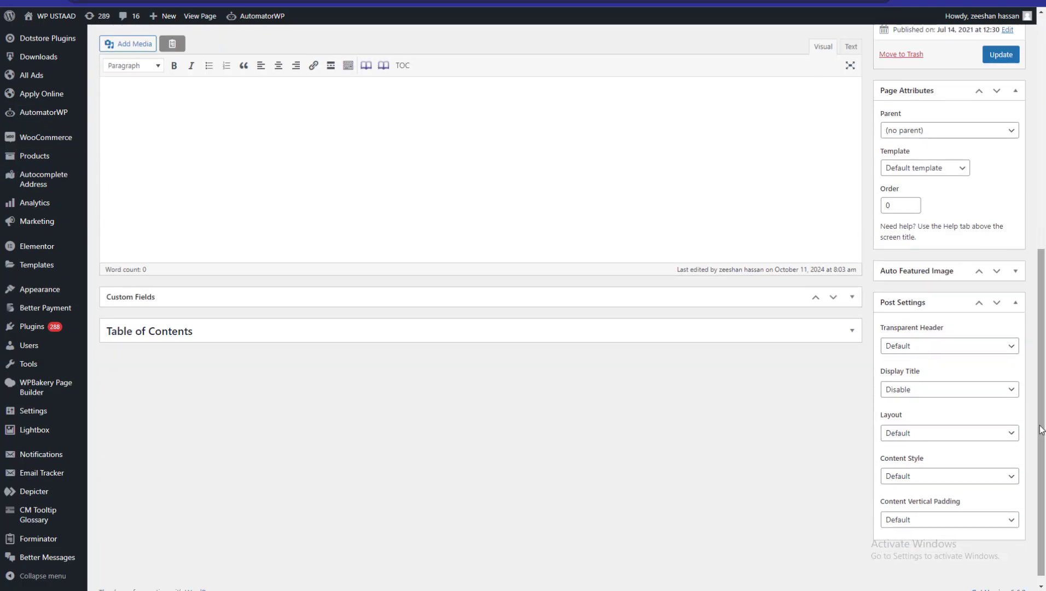
left_click(914, 390)
left_click(908, 432)
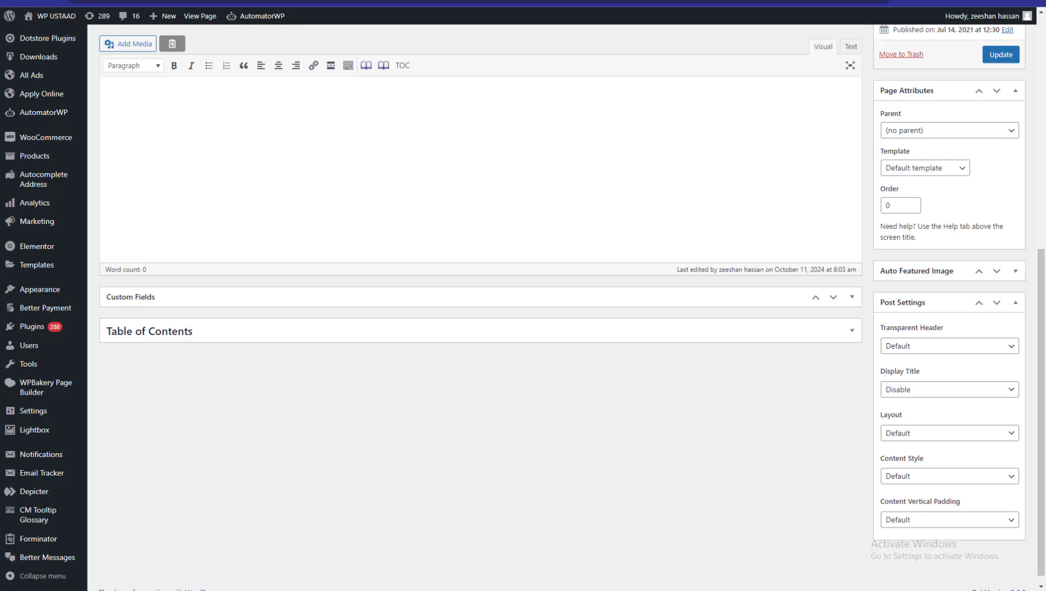
Step: Return to the Banner Management settings and collapse the thank you page banner section
key("ctrl+Tab")
left_click(33, 328)
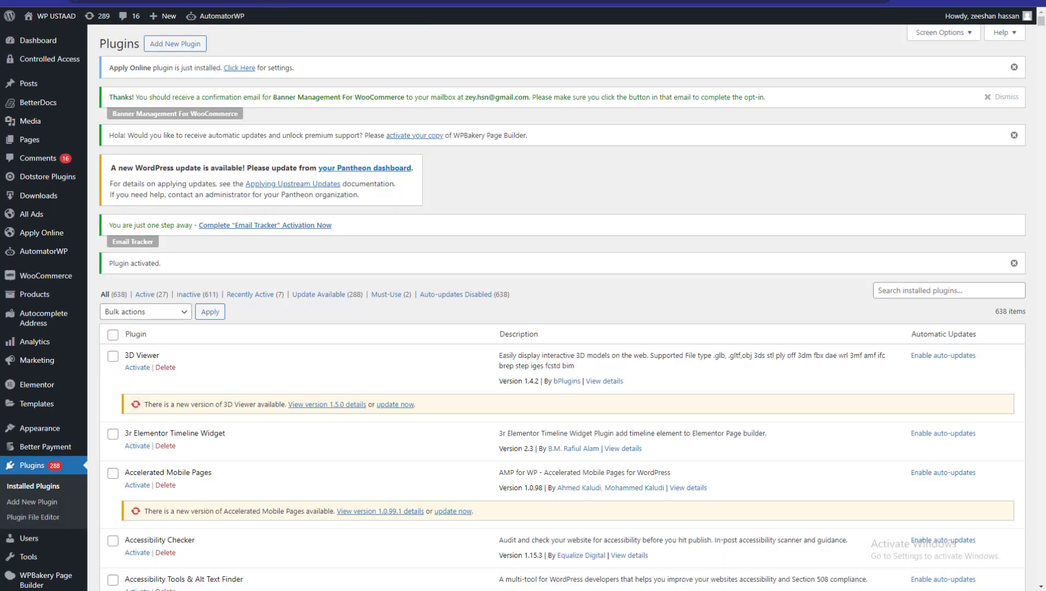
key("ctrl+Tab")
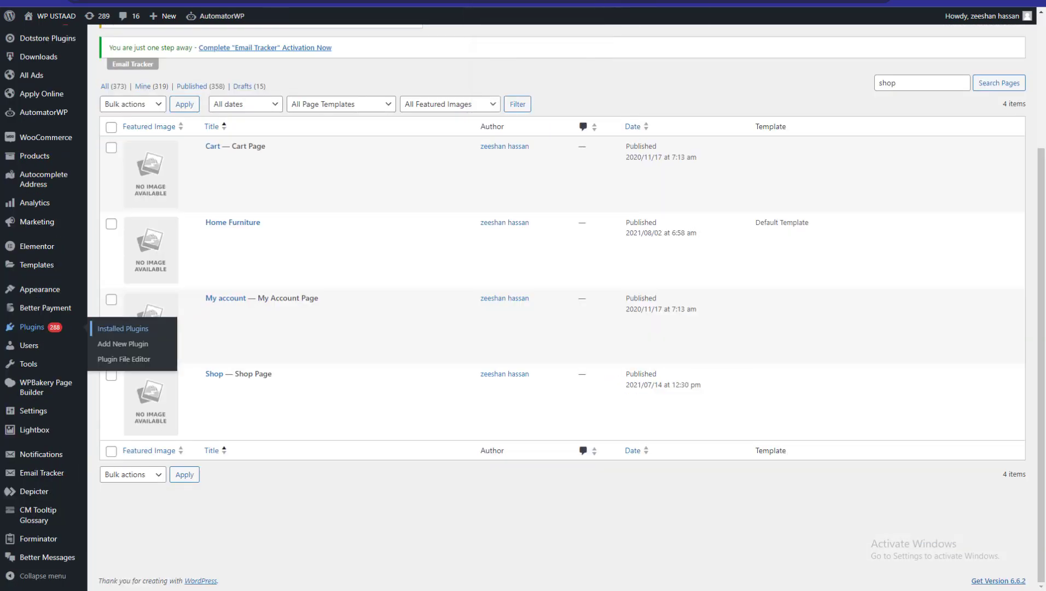
key("ctrl+Tab")
key("ctrl+Tab")
key("ctrl+Tab")
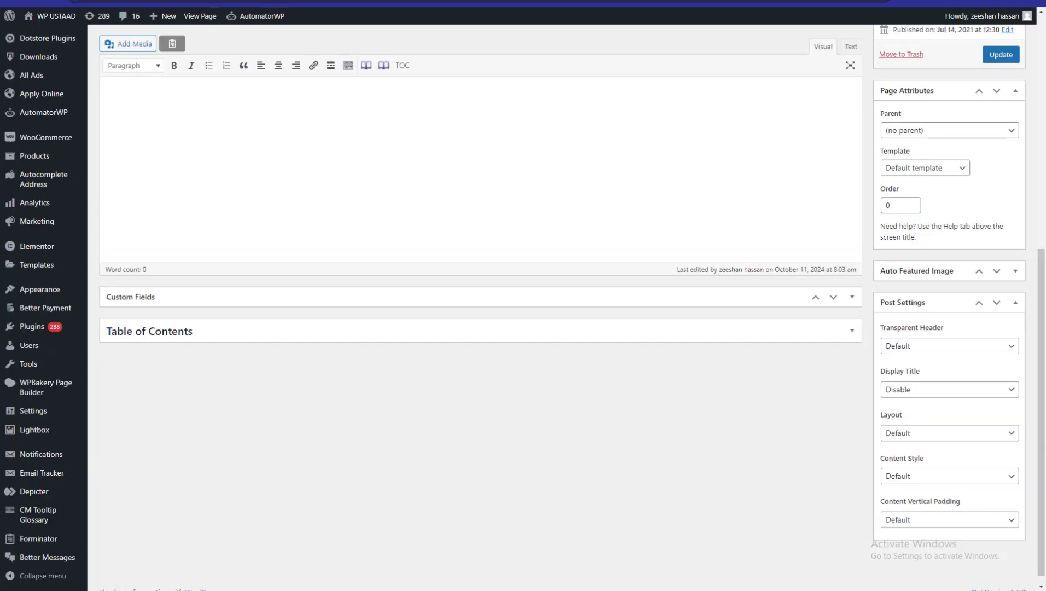
key("ctrl+Tab")
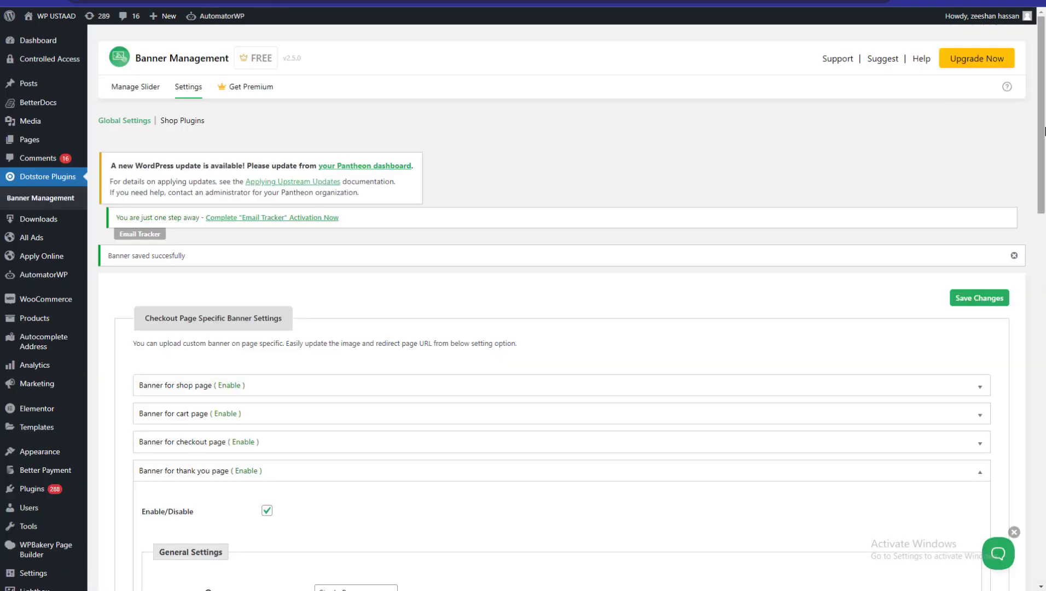
scroll(624, 304, "down", 2)
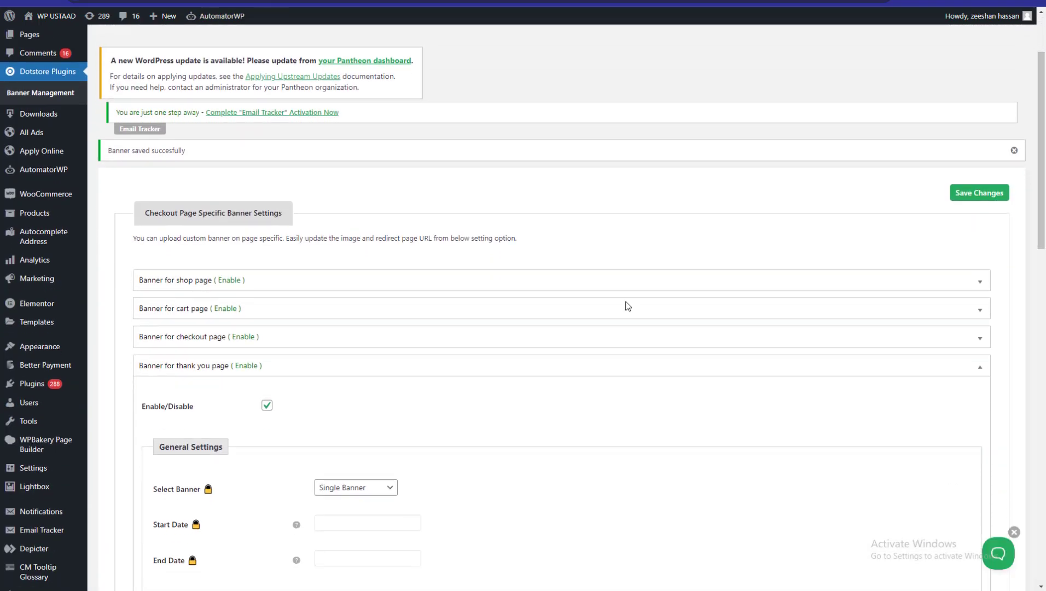
left_click(162, 367)
left_click_drag(1042, 233, 1044, 334)
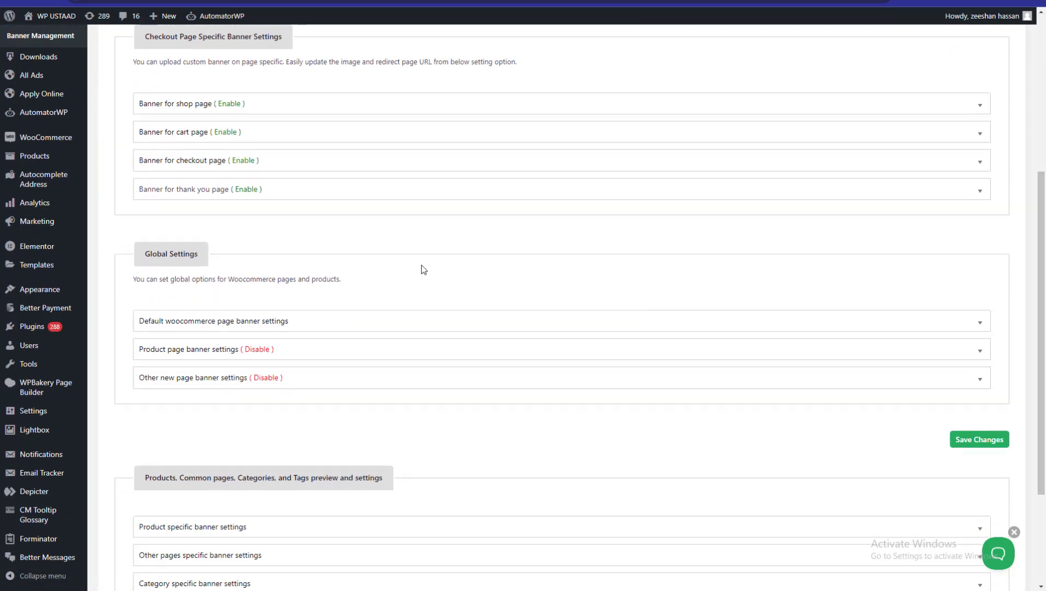
Step: Set the banner size in the default WooCommerce page banner settings to 100%
scroll(1022, 331, "down", 1)
left_click(300, 267)
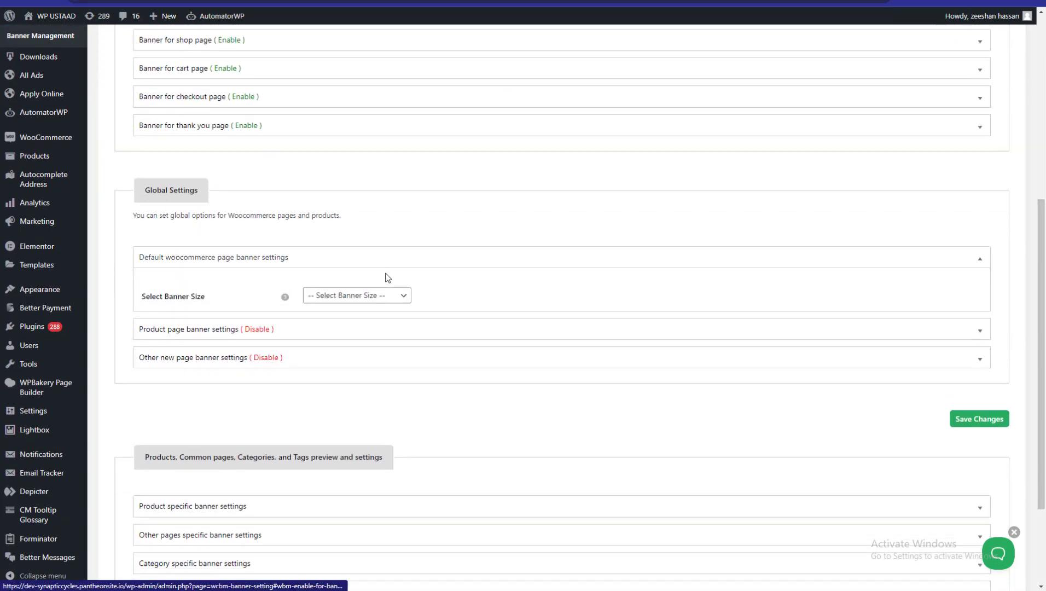
left_click(349, 297)
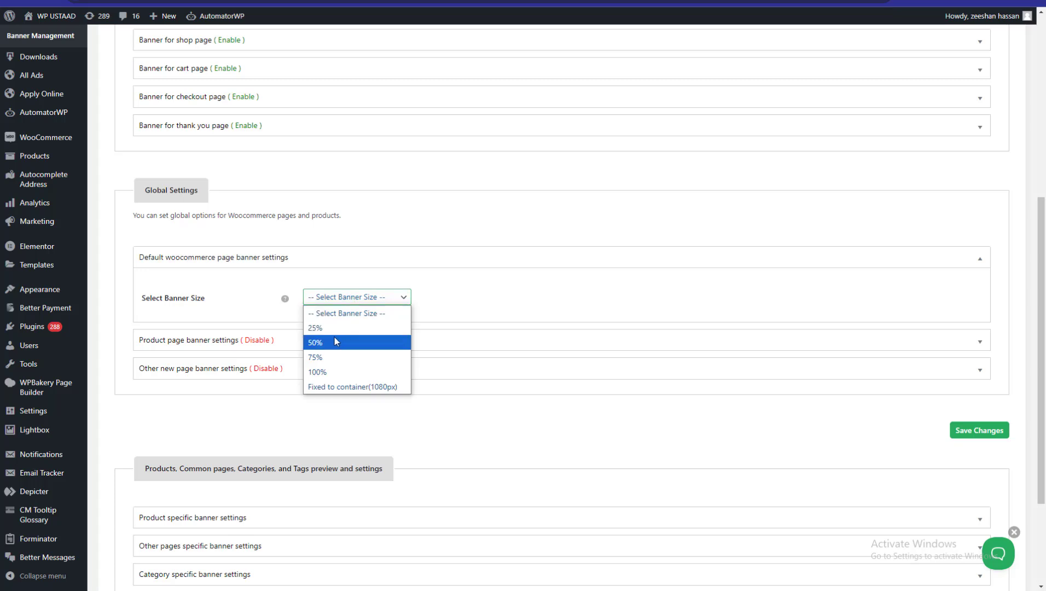
left_click(332, 386)
left_click(330, 298)
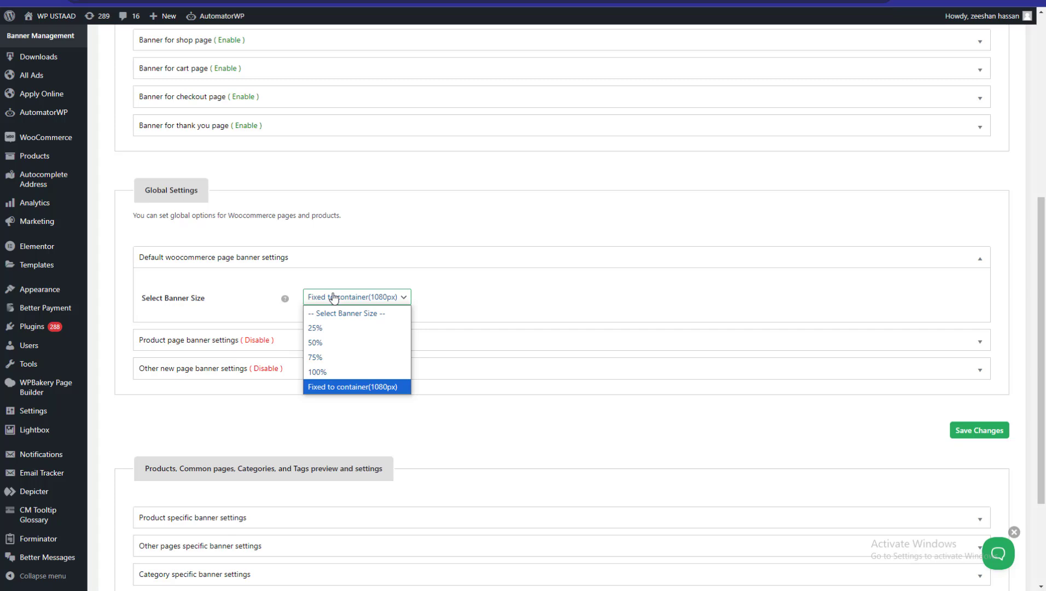
left_click(334, 372)
Step: Compare the banner width on the shop page with the default WooCommerce page banner settings
left_click_drag(1044, 241, 1044, 281)
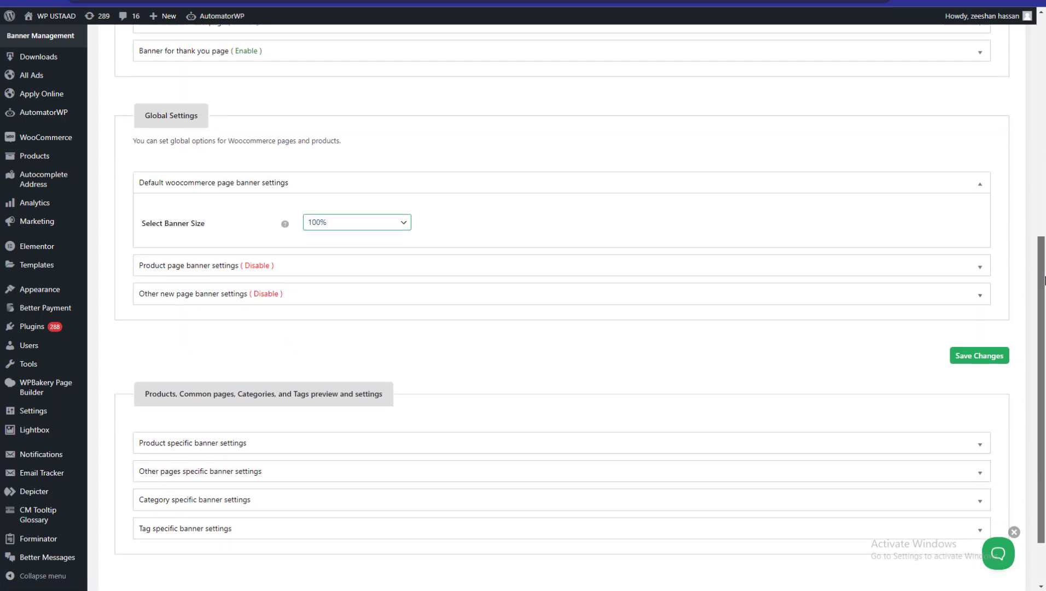
left_click(298, 266)
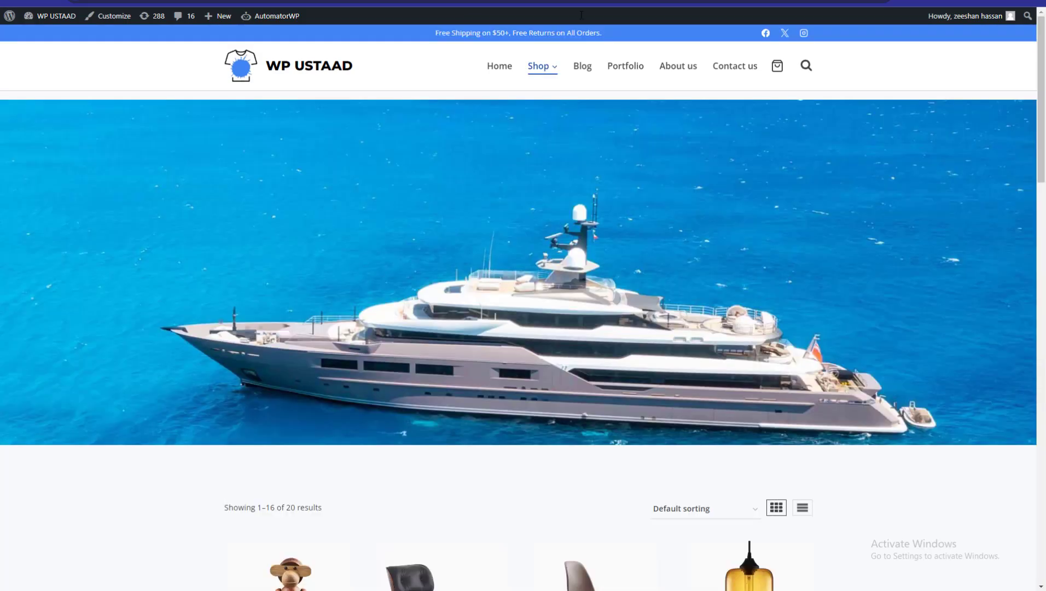
scroll(434, 350, "down", 5)
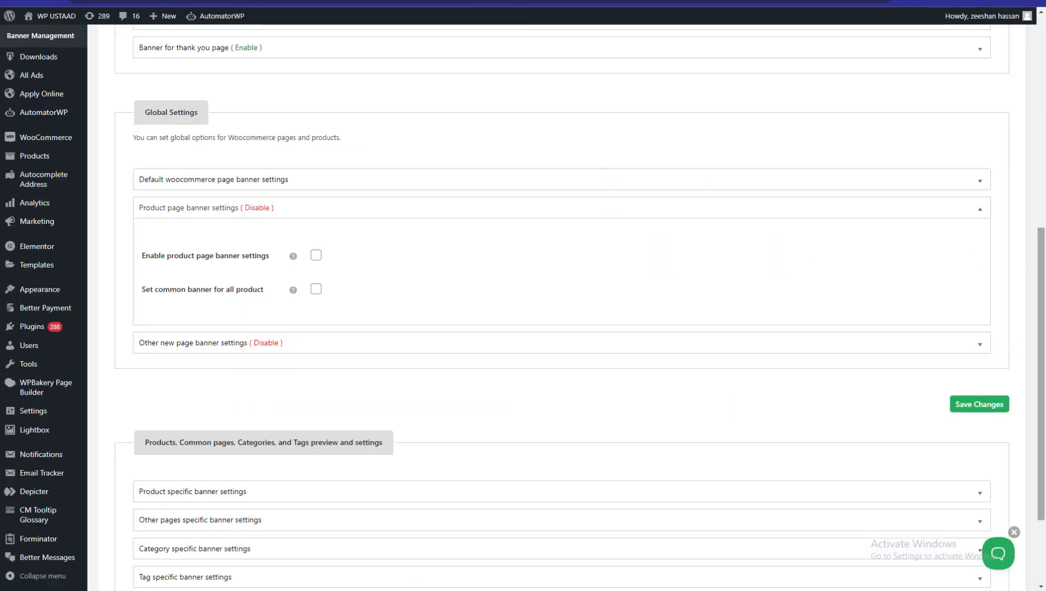
scroll(521, 271, "up", 1)
left_click(357, 209)
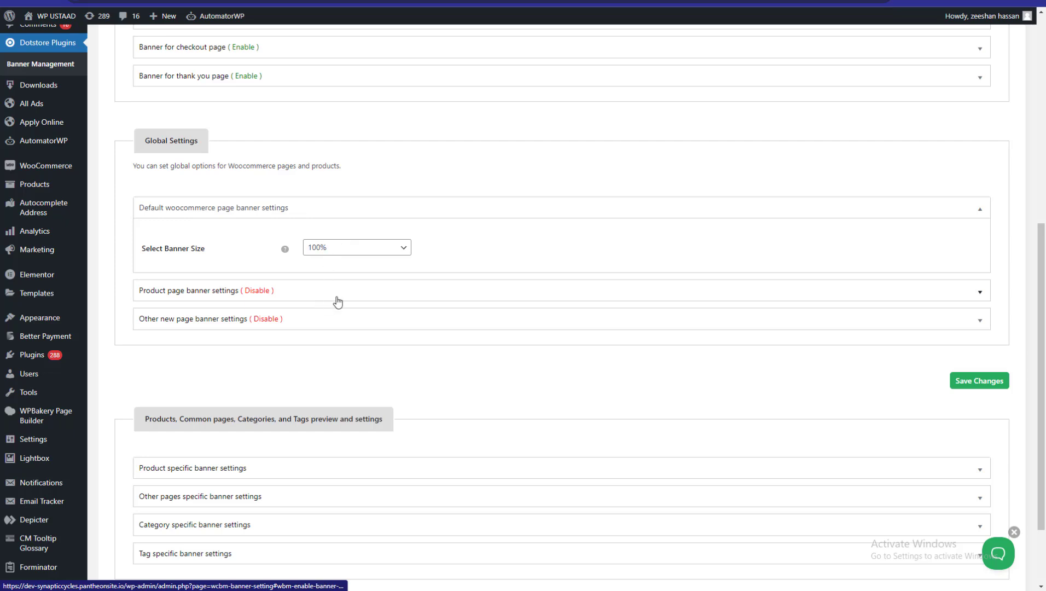
Step: Examine the common banner option for all products and the other new page banner settings
left_click(363, 289)
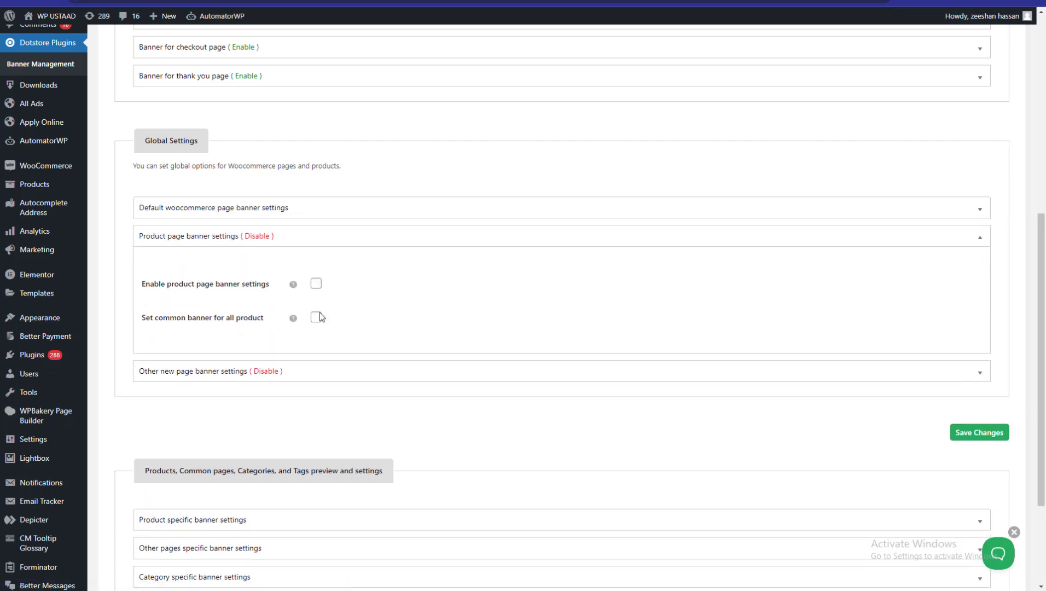
left_click(315, 322)
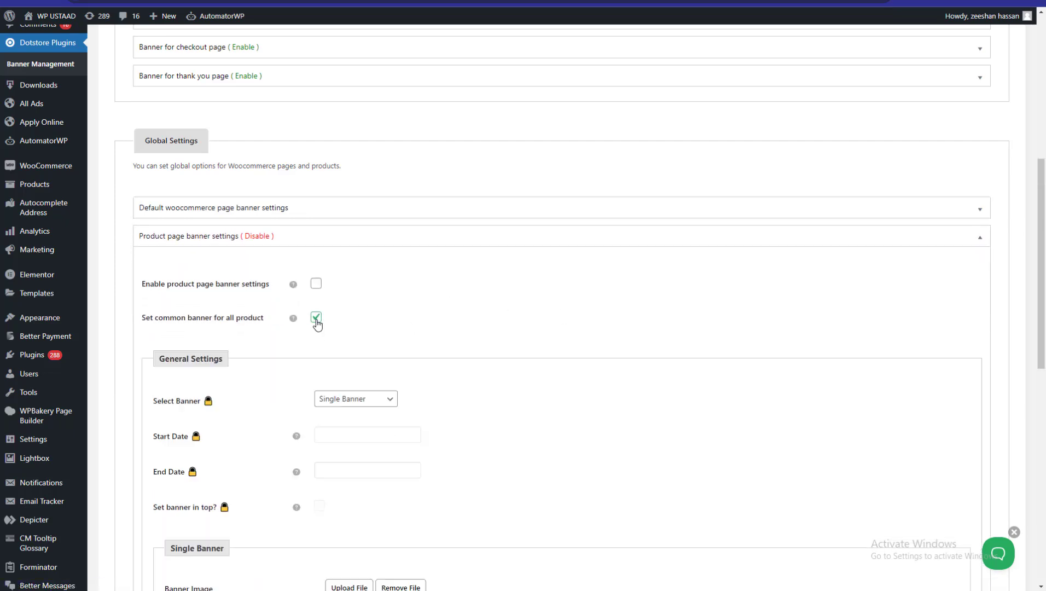
left_click(317, 323)
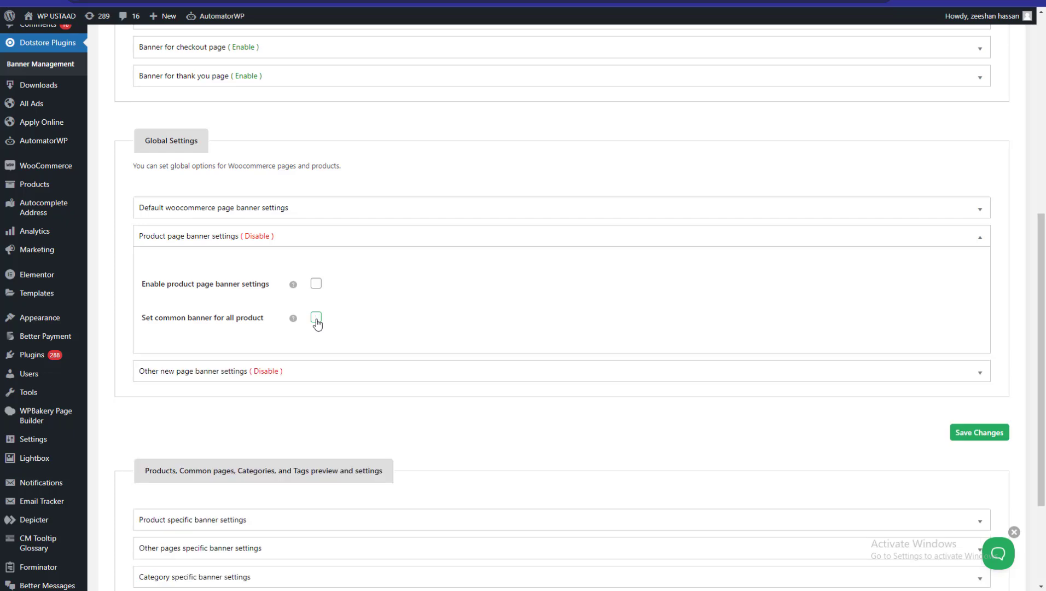
left_click(343, 374)
left_click(308, 275)
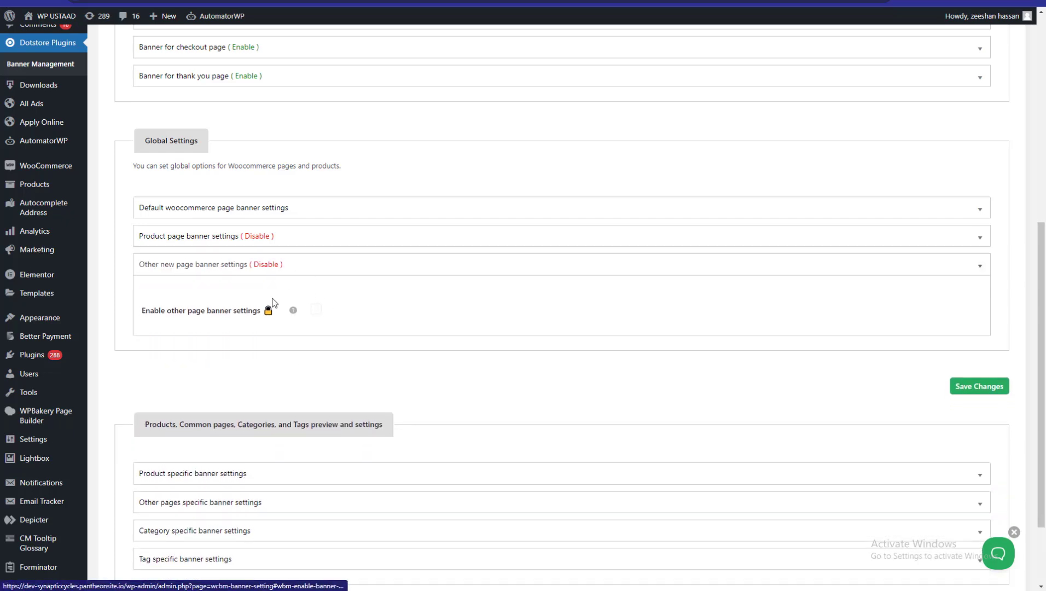
Step: Enable the product page banner settings and the common banner for all products
left_click(306, 240)
left_click(316, 283)
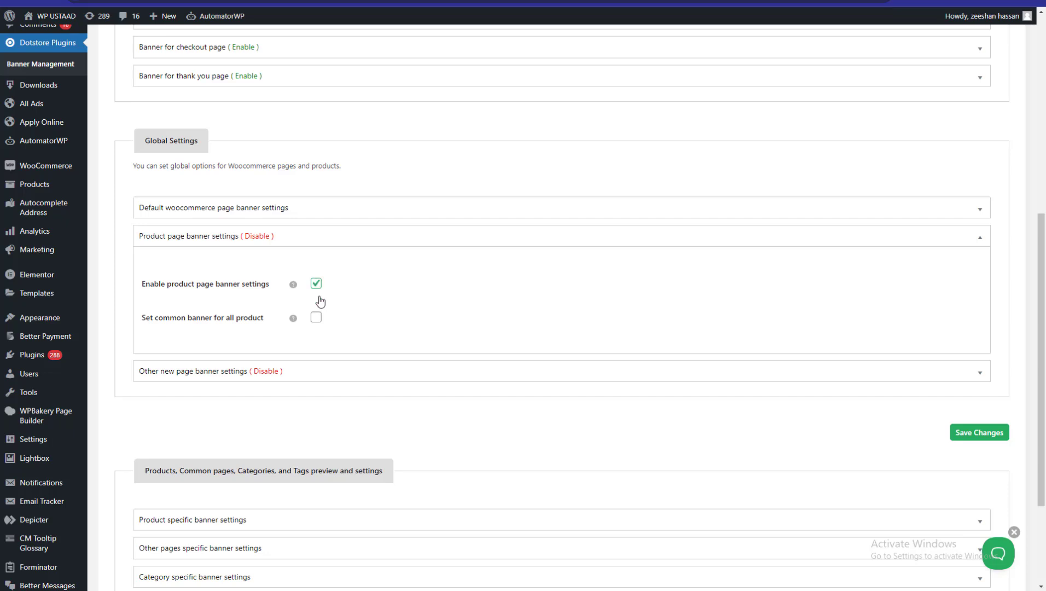
left_click(316, 317)
Step: Keep the single banner type for the common product banner and choose banners.jpg from the media library as its image
scroll(427, 353, "down", 3)
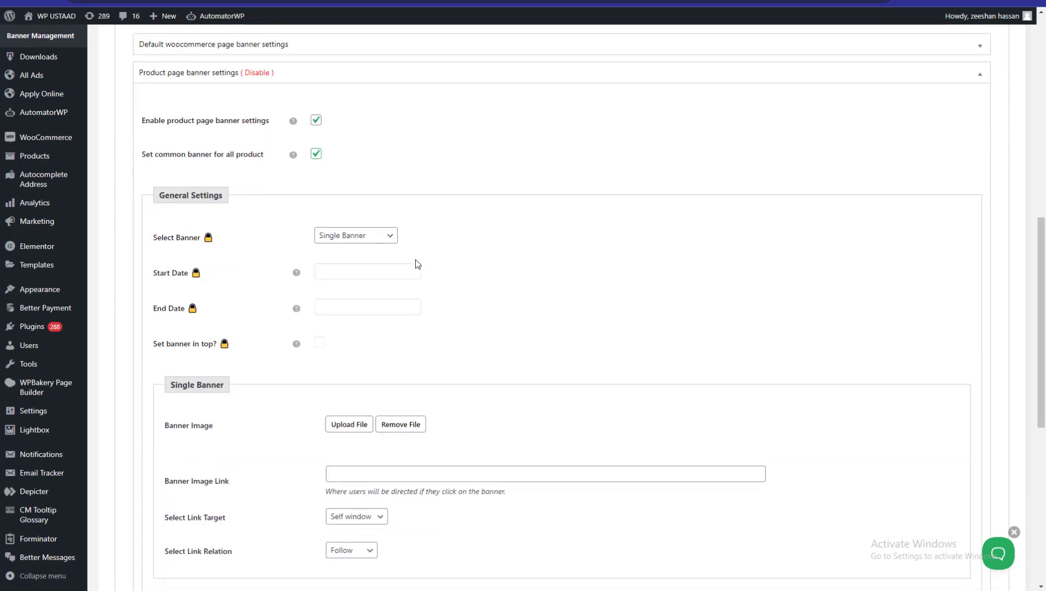
left_click(382, 241)
left_click(382, 251)
left_click(353, 425)
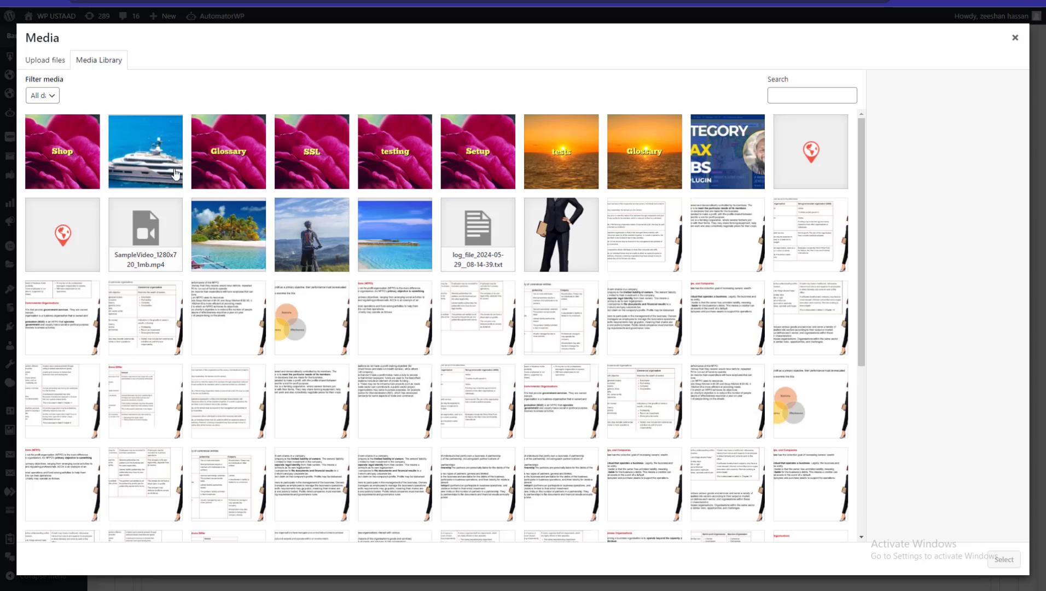
left_click(164, 157)
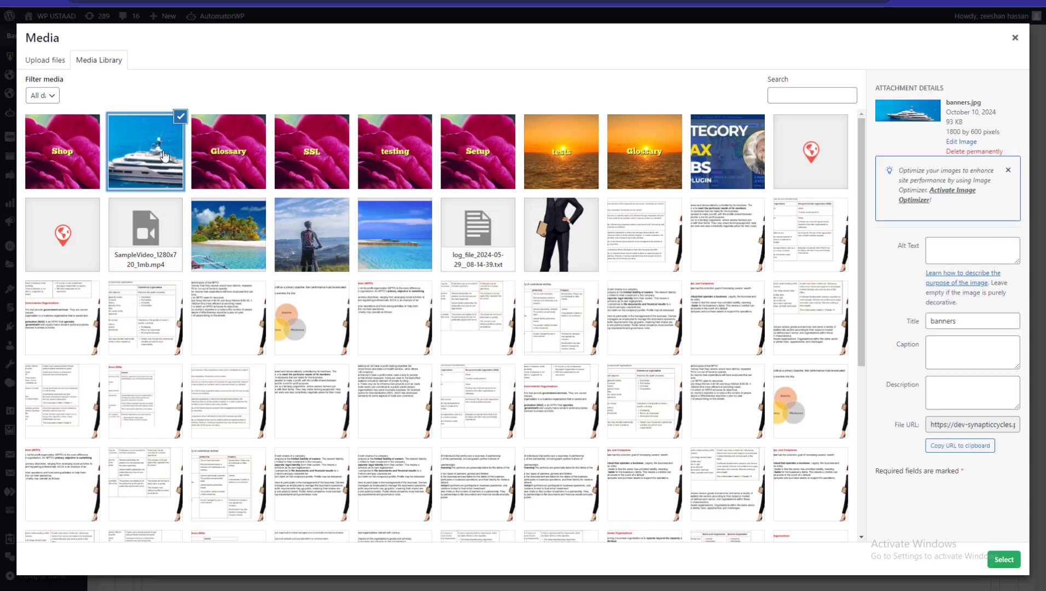
left_click(1005, 559)
scroll(731, 311, "down", 1)
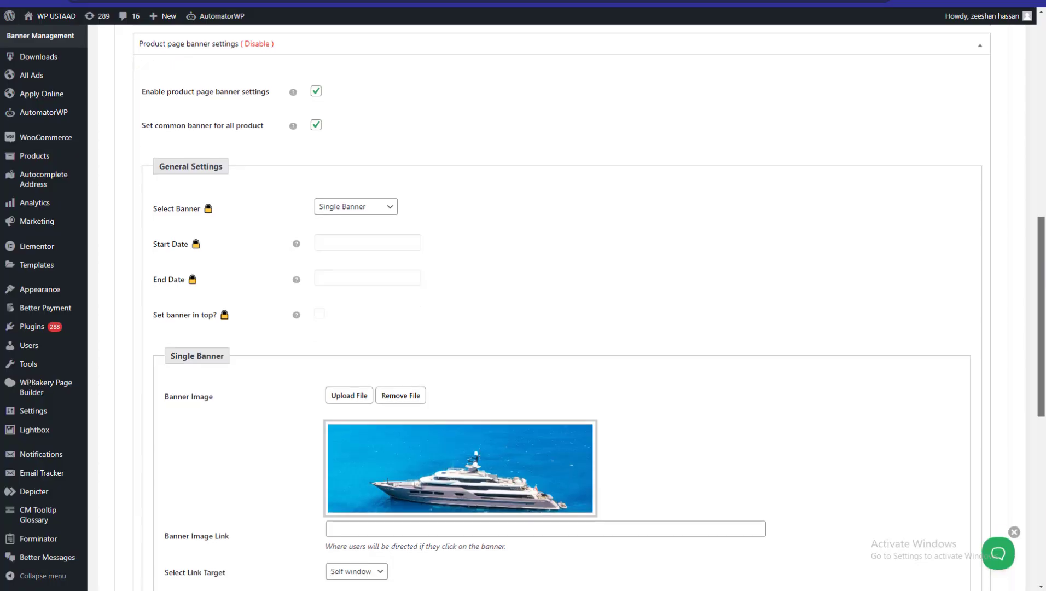
scroll(1044, 358, "down", 2)
scroll(1044, 359, "down", 2)
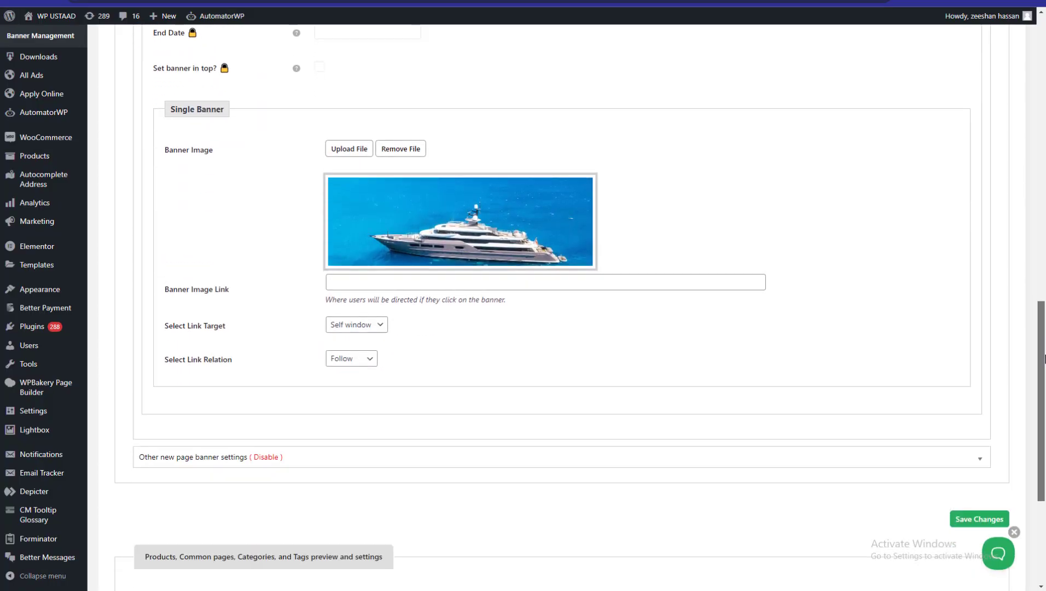
scroll(1044, 383, "down", 1)
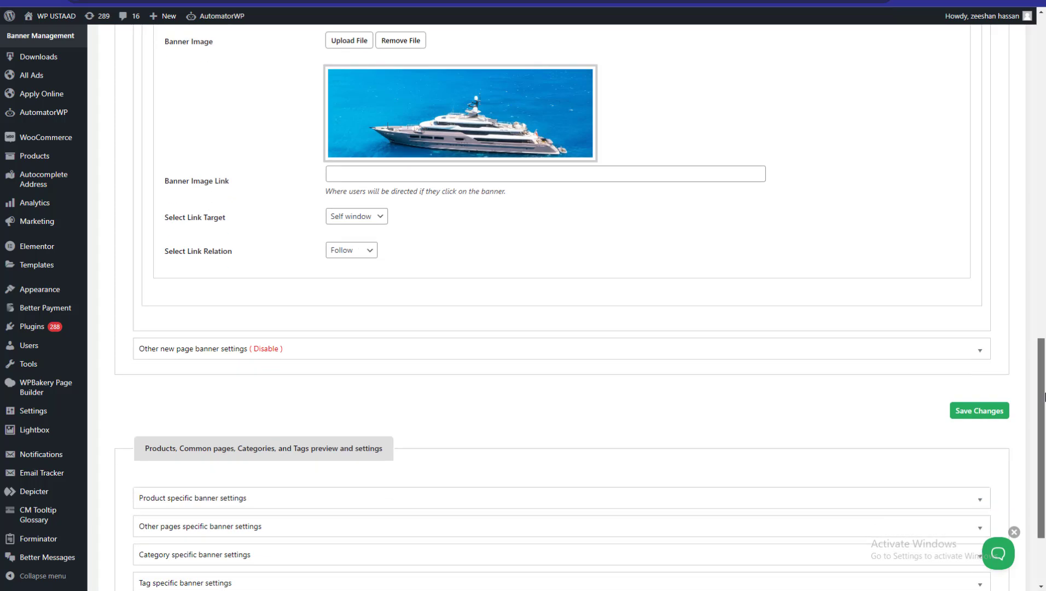
left_click(550, 354)
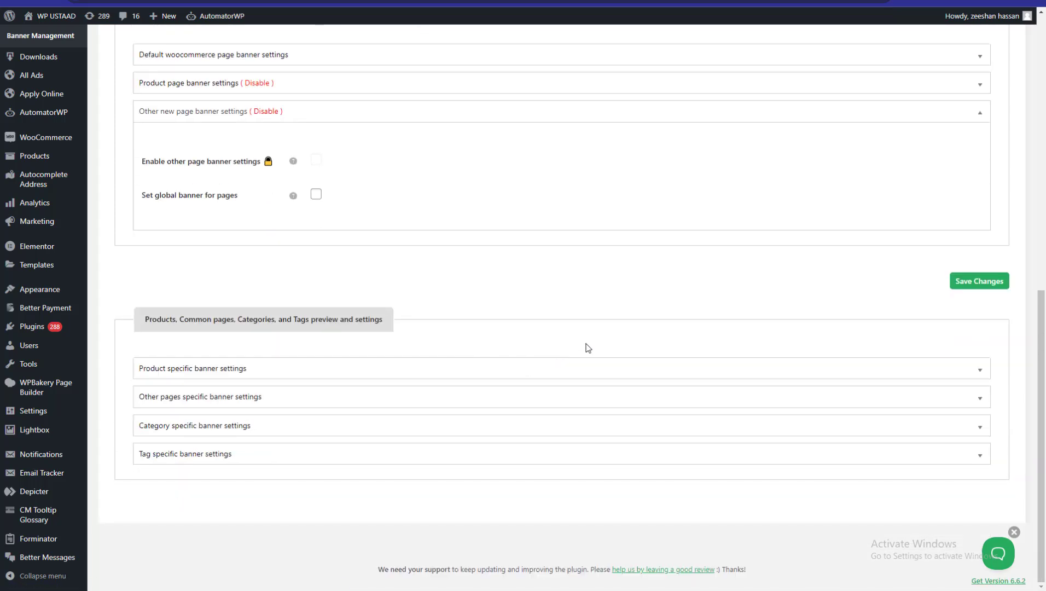
scroll(1044, 366, "up", 1)
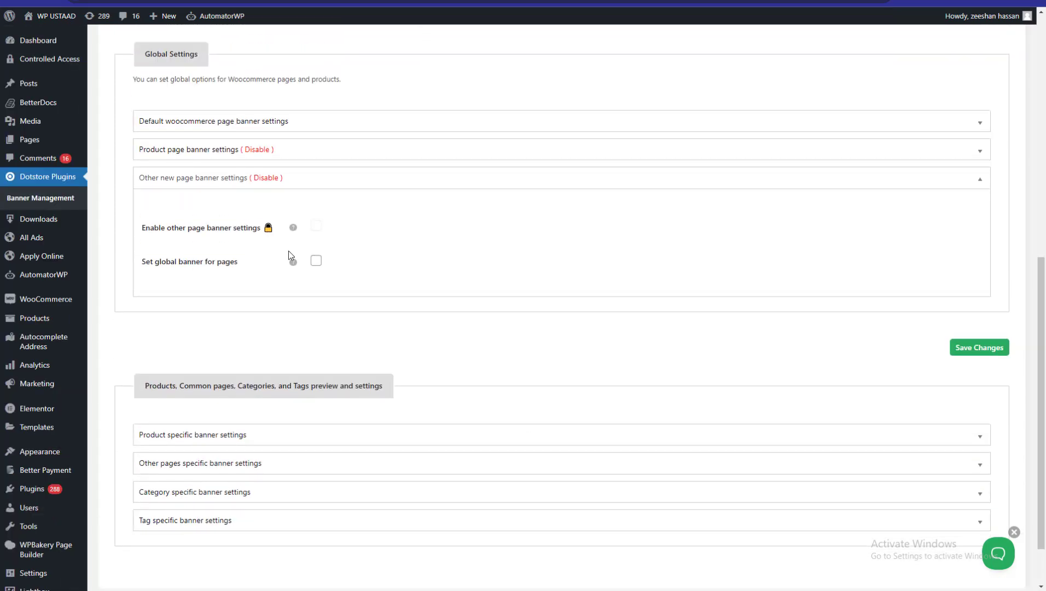
left_click(317, 261)
left_click(339, 342)
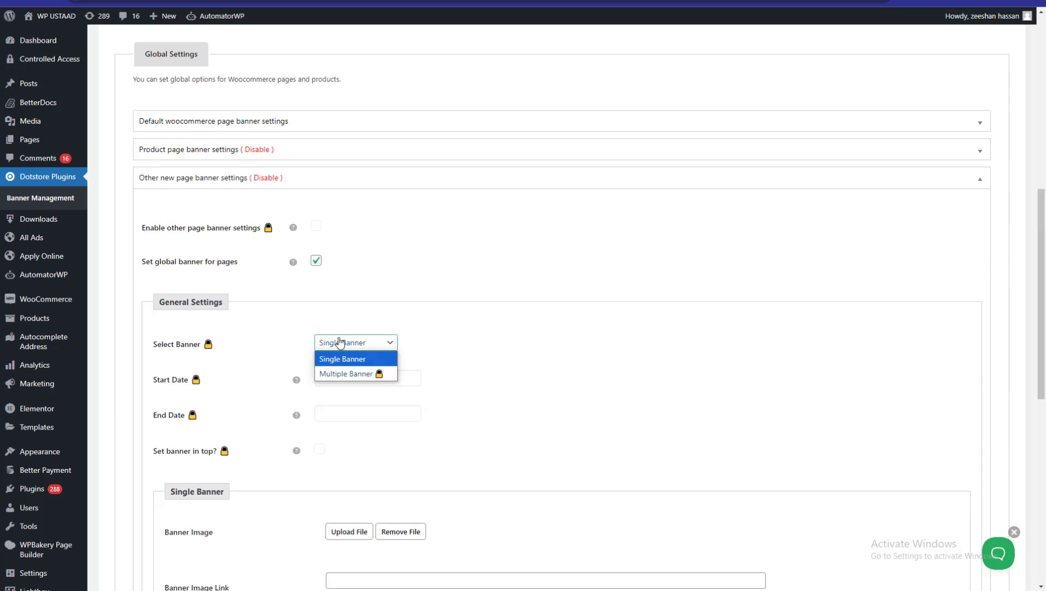
left_click(340, 342)
left_click(316, 261)
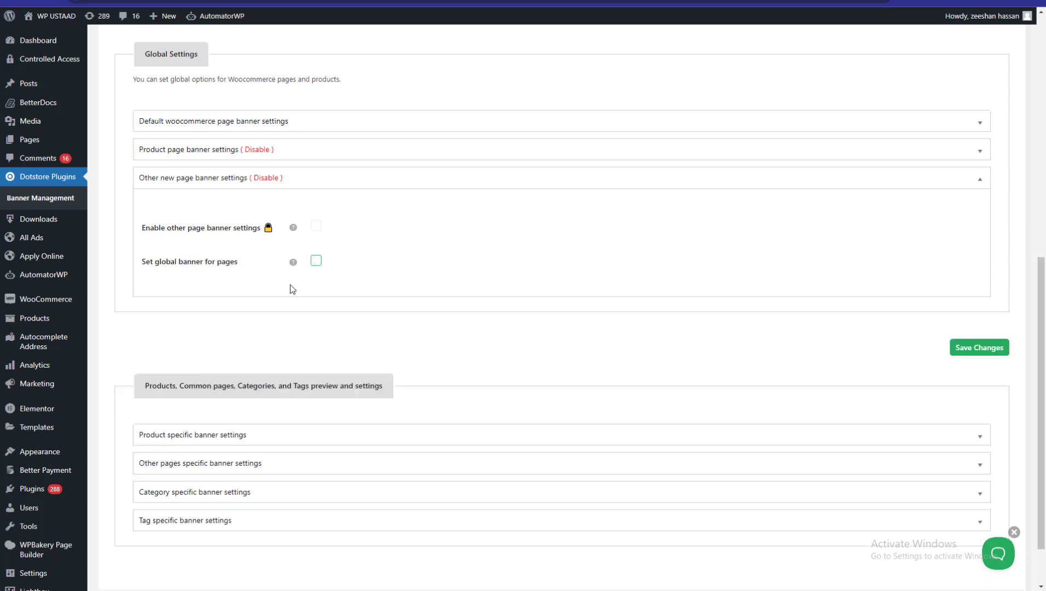
Step: Save the product page banner settings and turn on the global banner for pages in the other new page banner settings
left_click(964, 348)
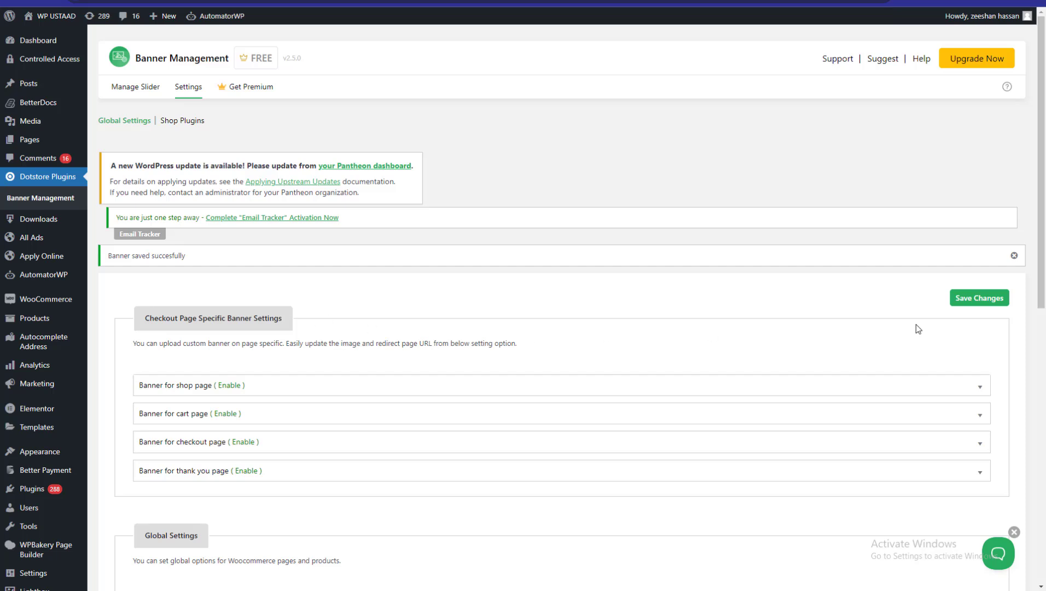
left_click_drag(1042, 286, 1044, 400)
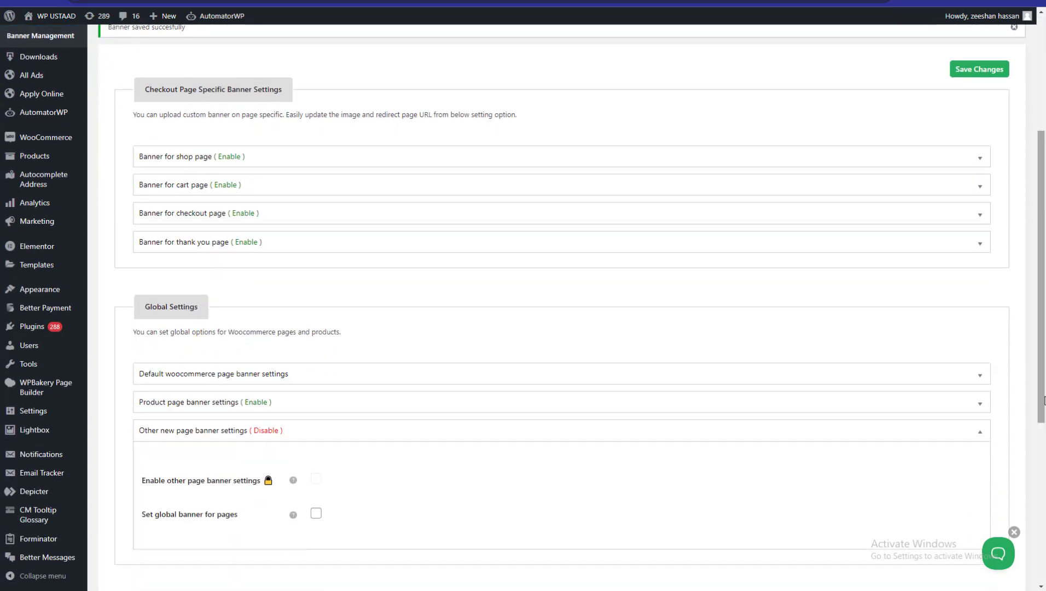
scroll(1044, 400, "down", 2)
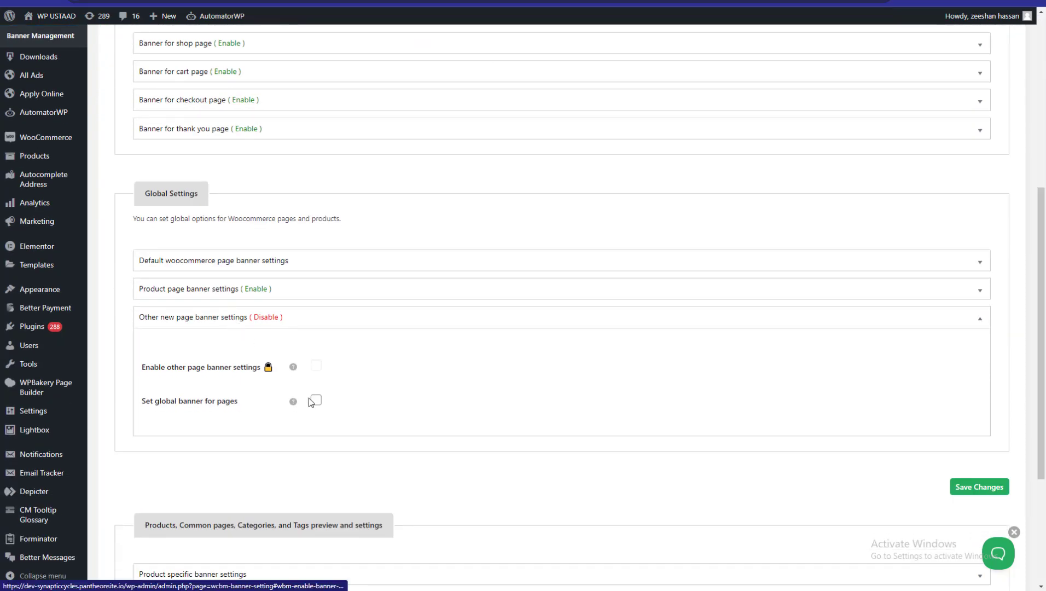
left_click(315, 401)
scroll(987, 319, "down", 3)
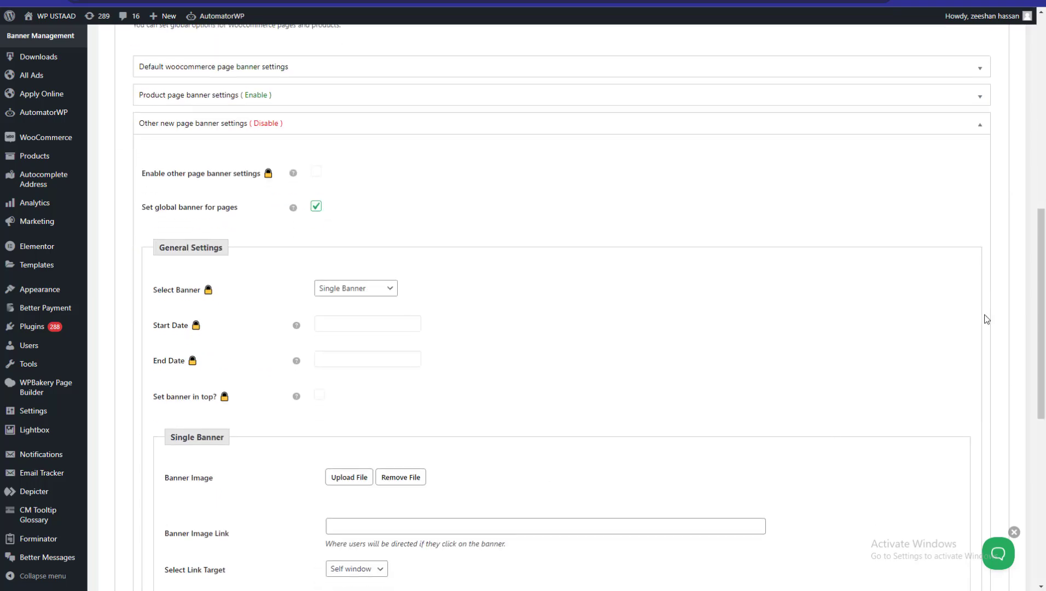
Step: Choose banners.jpg from the media library as the global banner image for pages and save the changes
left_click(368, 479)
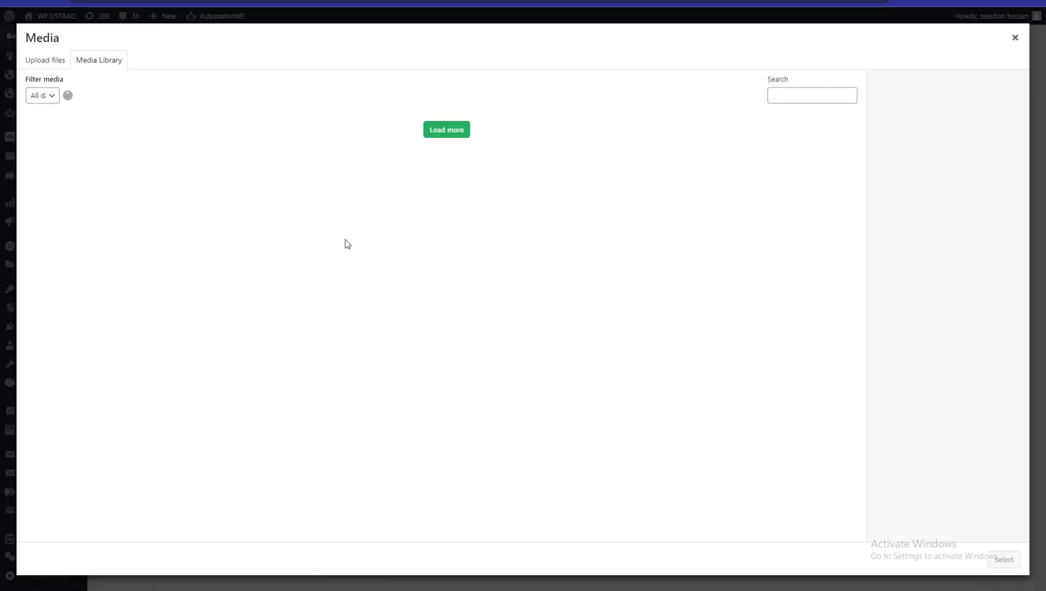
left_click(164, 162)
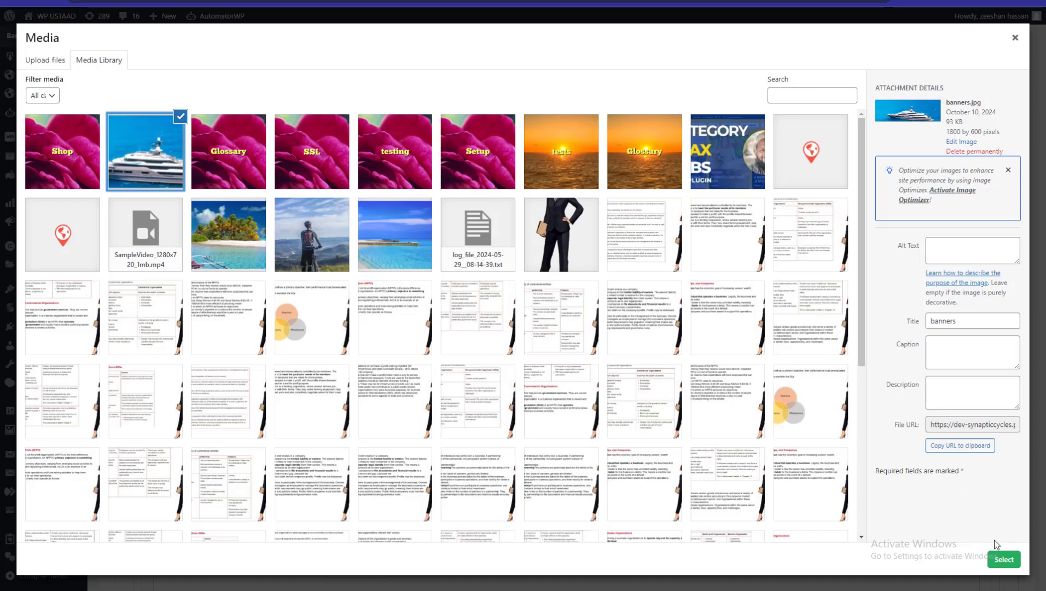
left_click(1004, 559)
scroll(1044, 393, "down", 1)
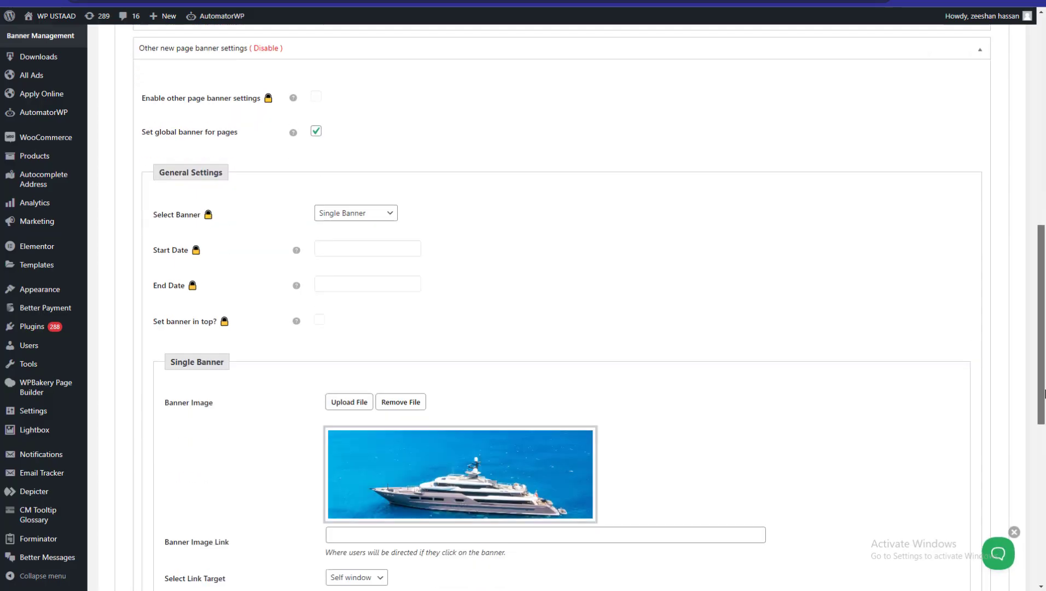
left_click_drag(1044, 393, 1044, 496)
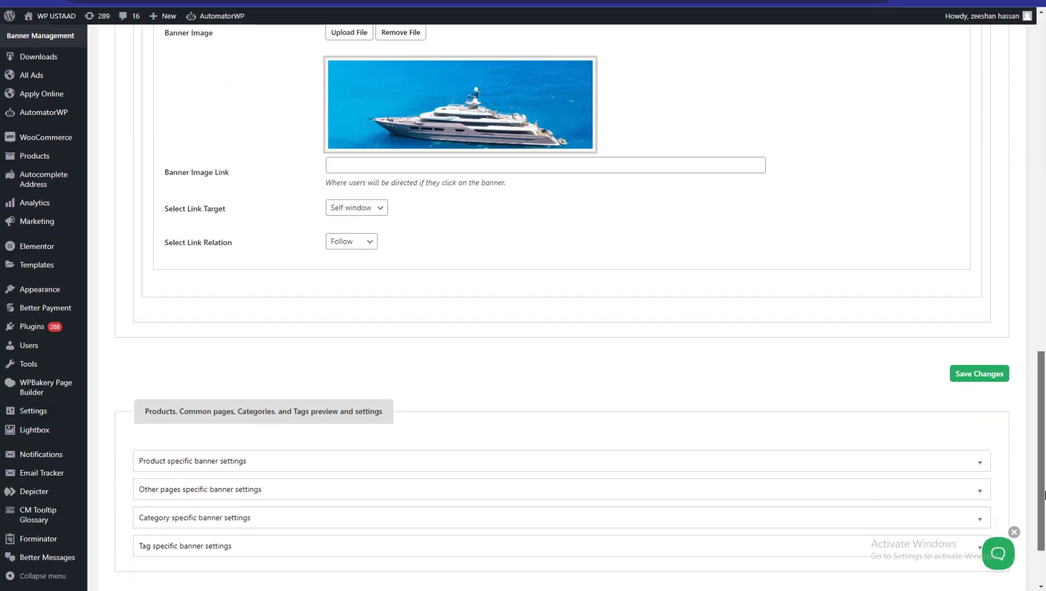
scroll(183, 284, "up", 10)
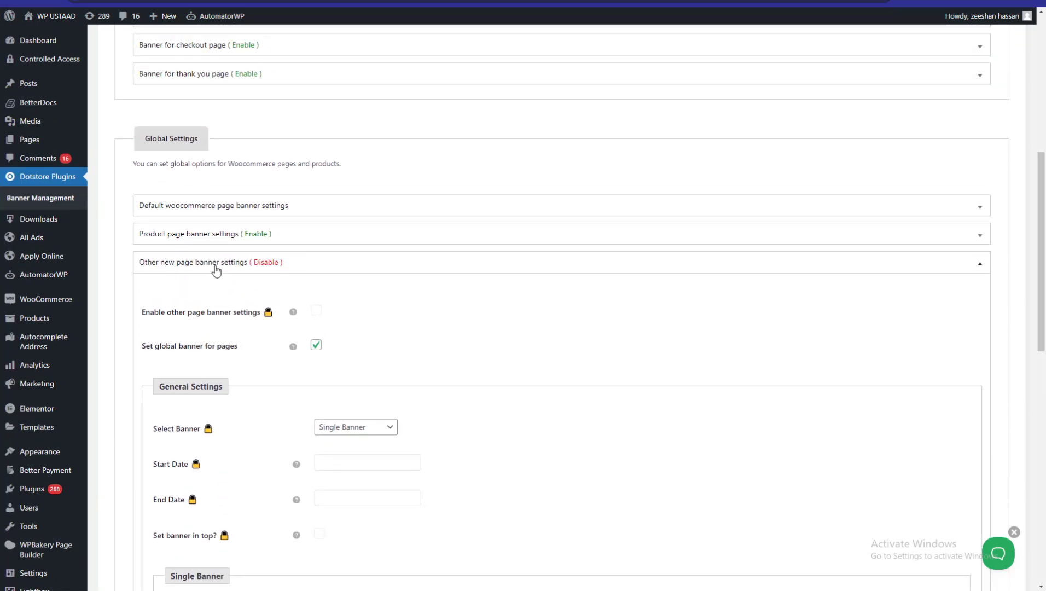
left_click(216, 265)
left_click(986, 325)
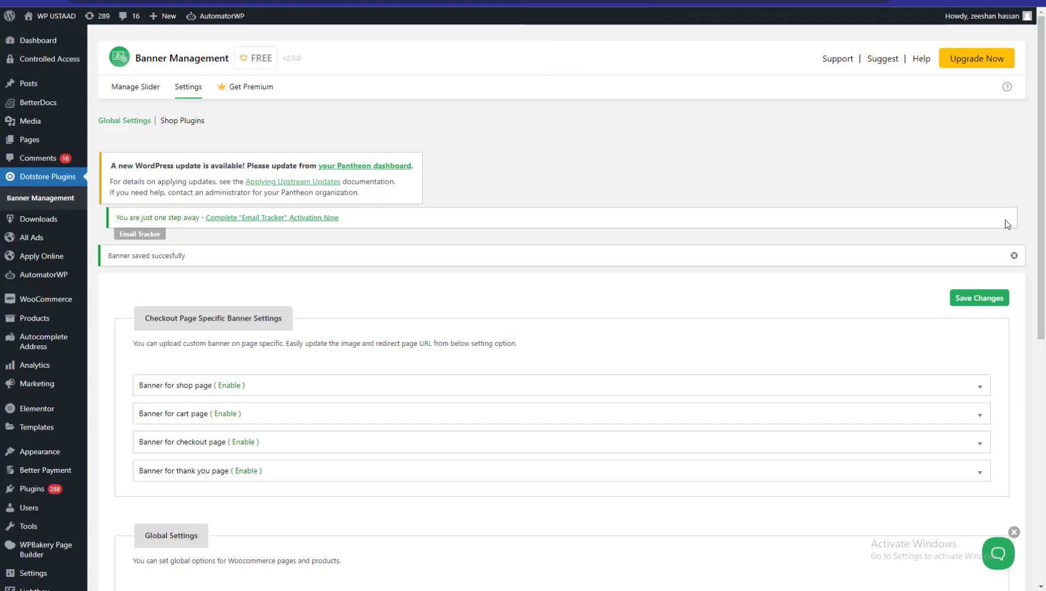
Step: Check the saved other new page banner settings and the default WooCommerce page banner size
scroll(657, 265, "down", 8)
left_click(289, 220)
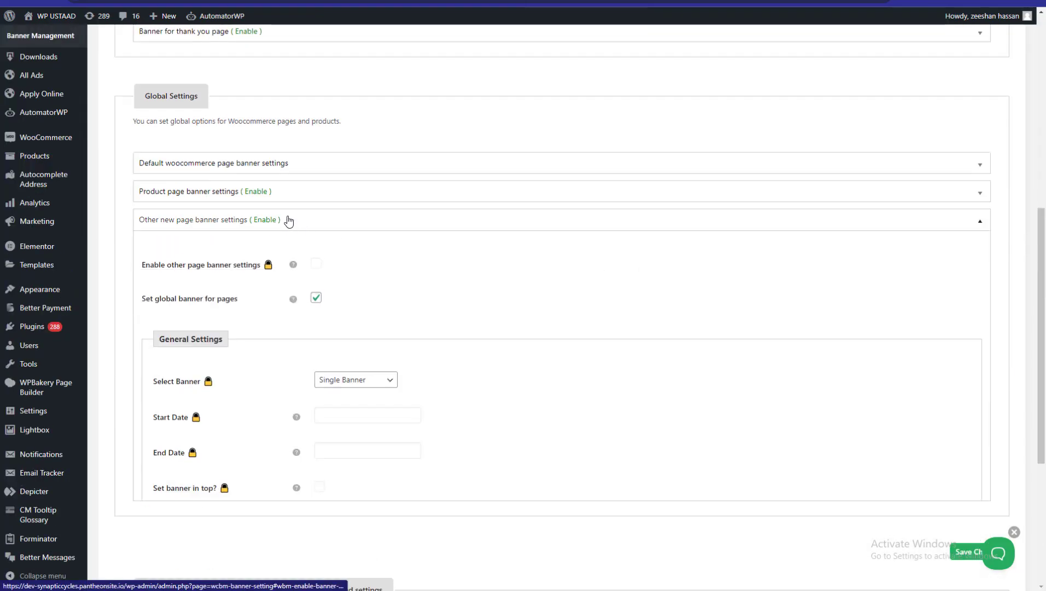
left_click(275, 164)
left_click(339, 205)
left_click(327, 212)
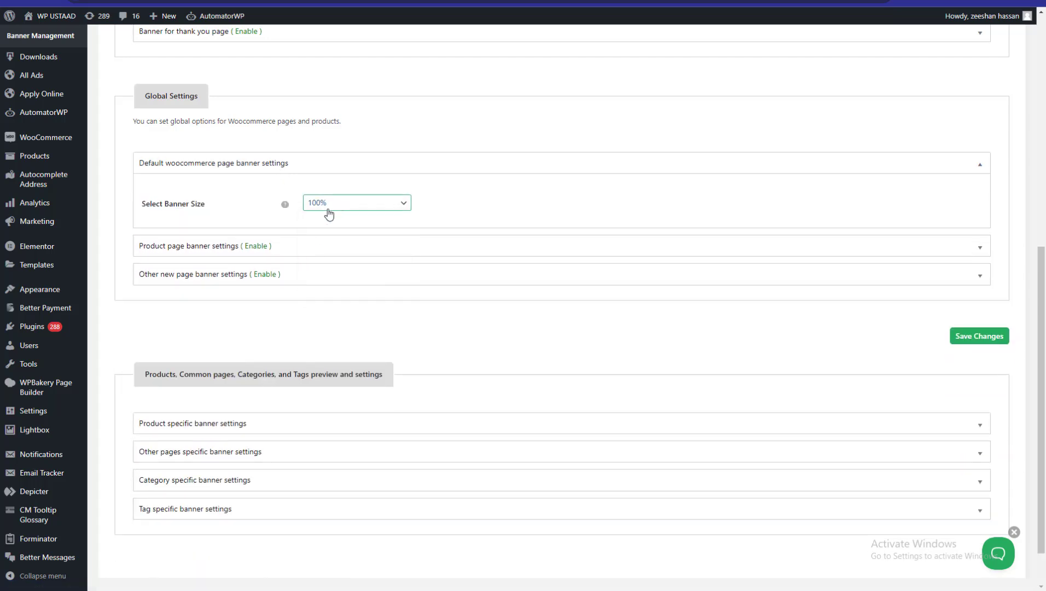
Step: Examine the preview of the product specific banner settings, from the banner image to the button description, and close it
scroll(982, 361, "down", 1)
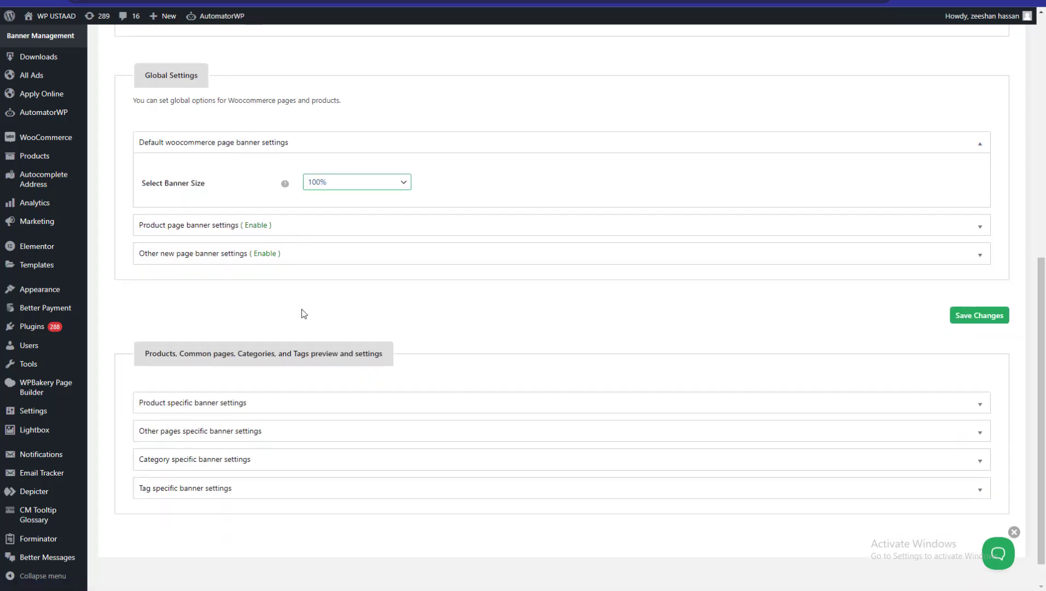
left_click(281, 403)
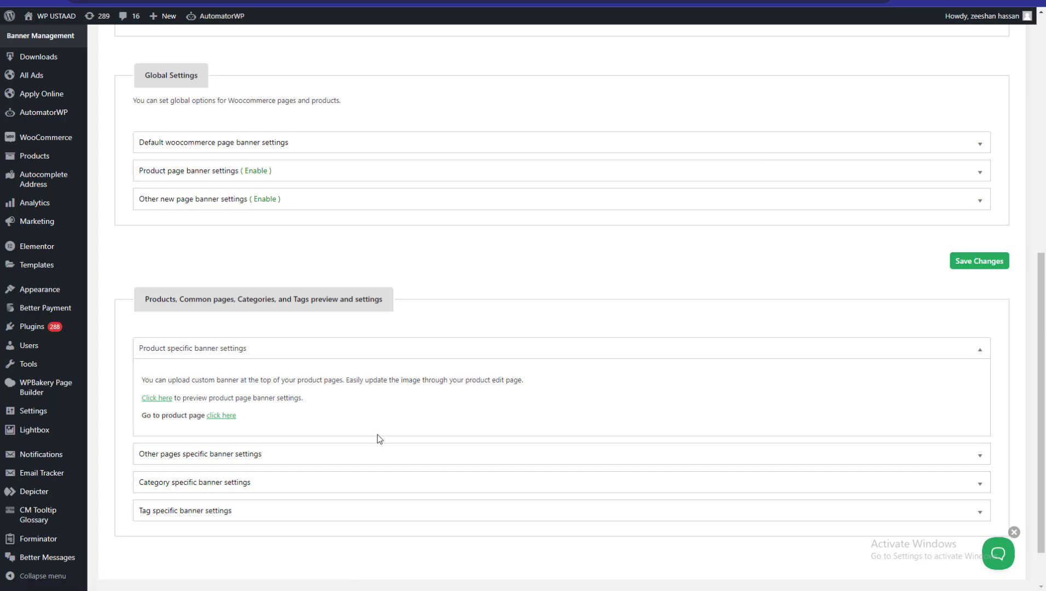
left_click(155, 399)
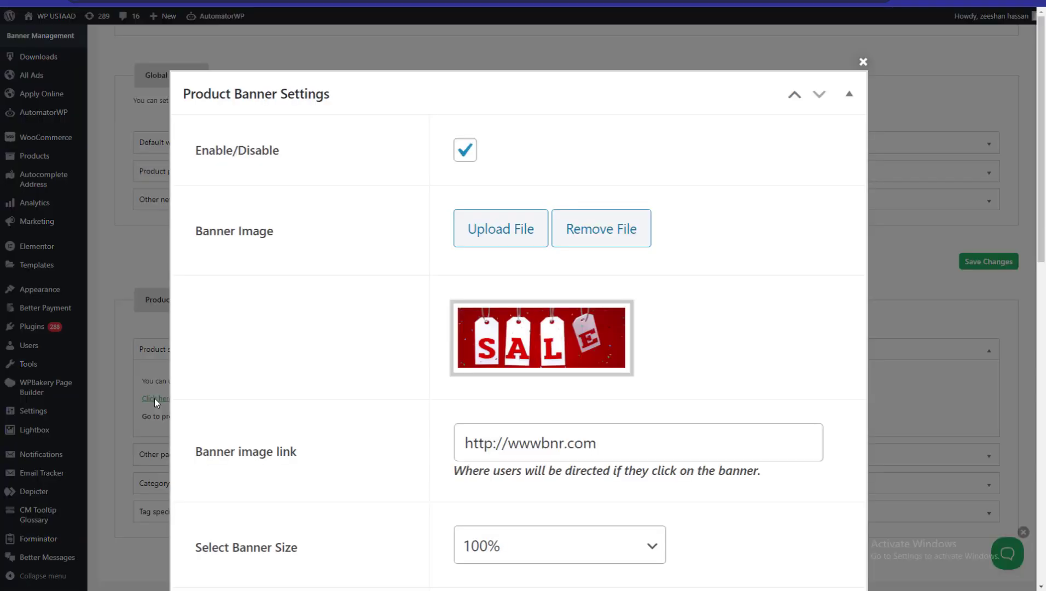
scroll(503, 272, "down", 10)
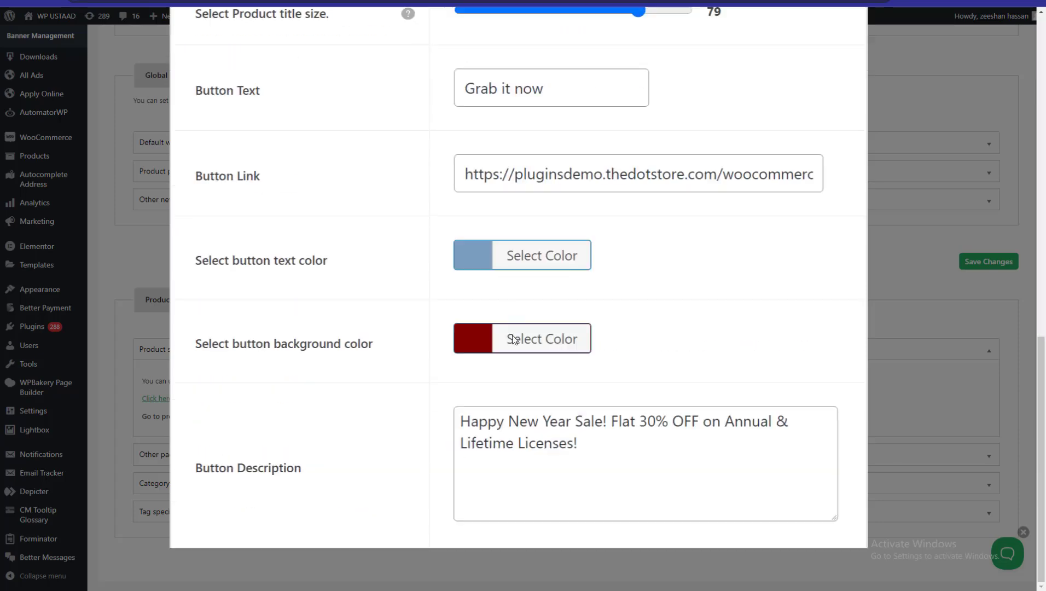
scroll(635, 377, "up", 10)
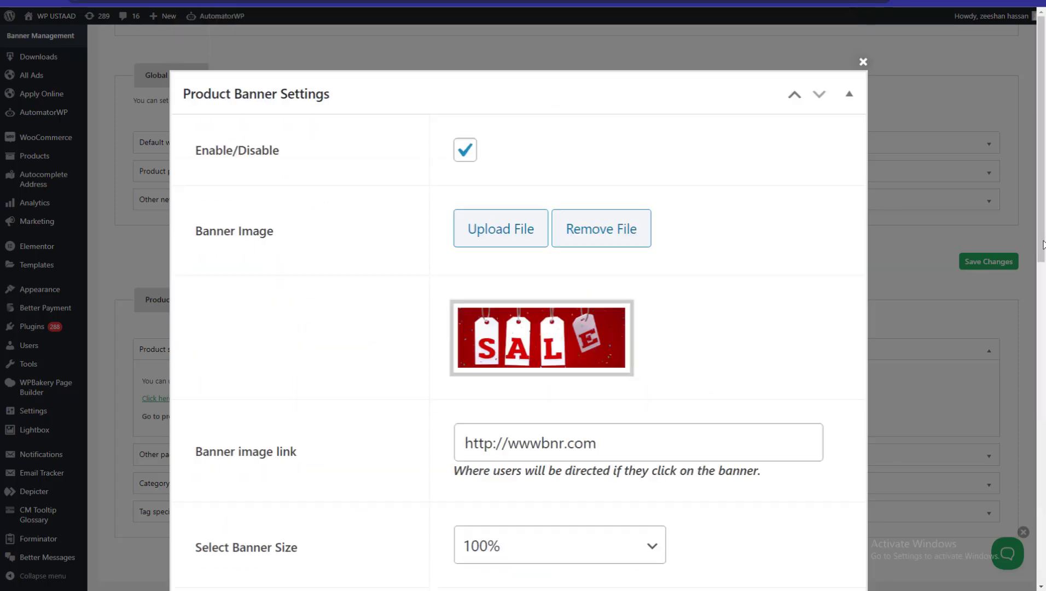
key("ctrl+a")
left_click(674, 156)
left_click(864, 63)
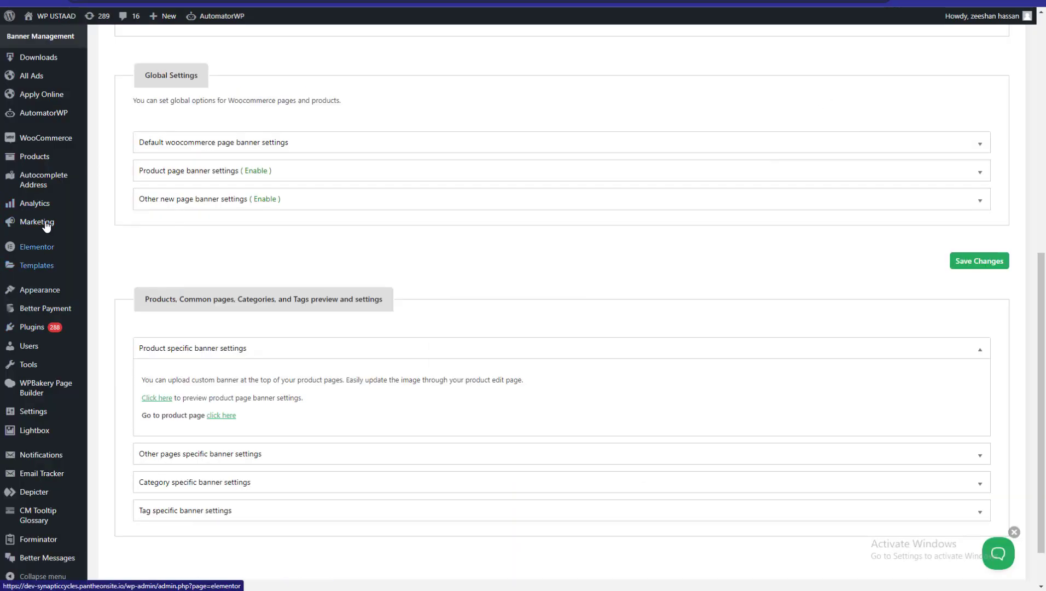
Step: Open the Accessories product category for editing from the product categories list
mouse_move(43, 166)
scroll(44, 166, "up", 8)
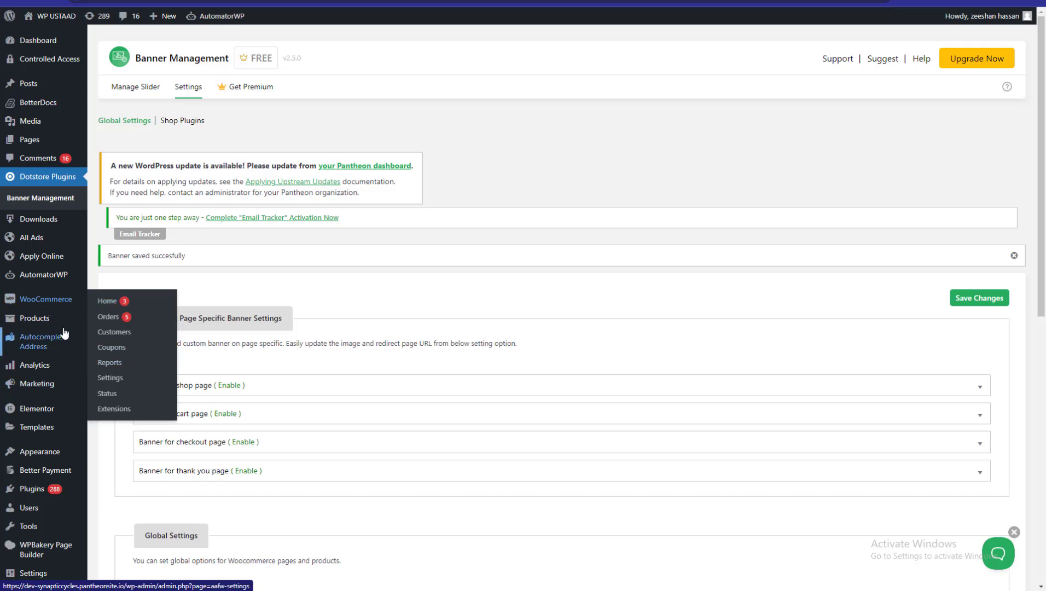
left_click(125, 350)
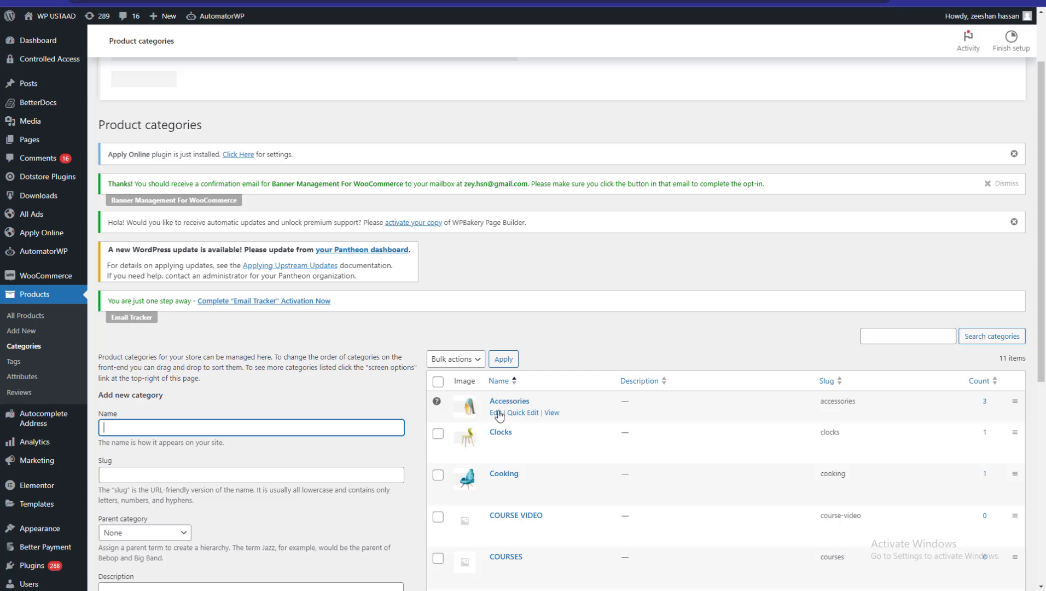
left_click(495, 406)
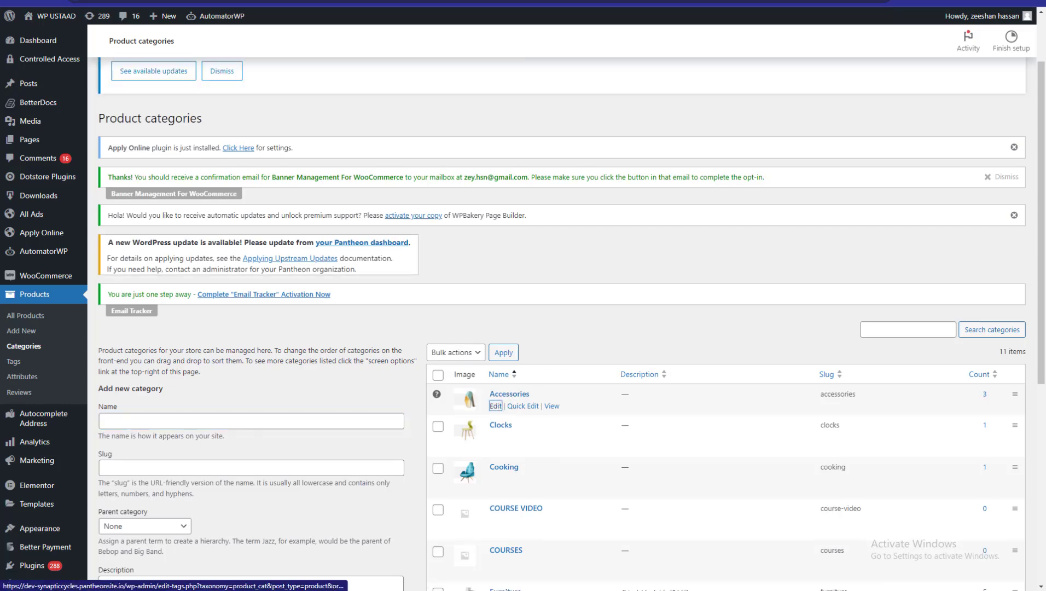
Step: Choose banners.jpg from the media library as the banner image of the Accessories category
scroll(498, 416, "down", 3)
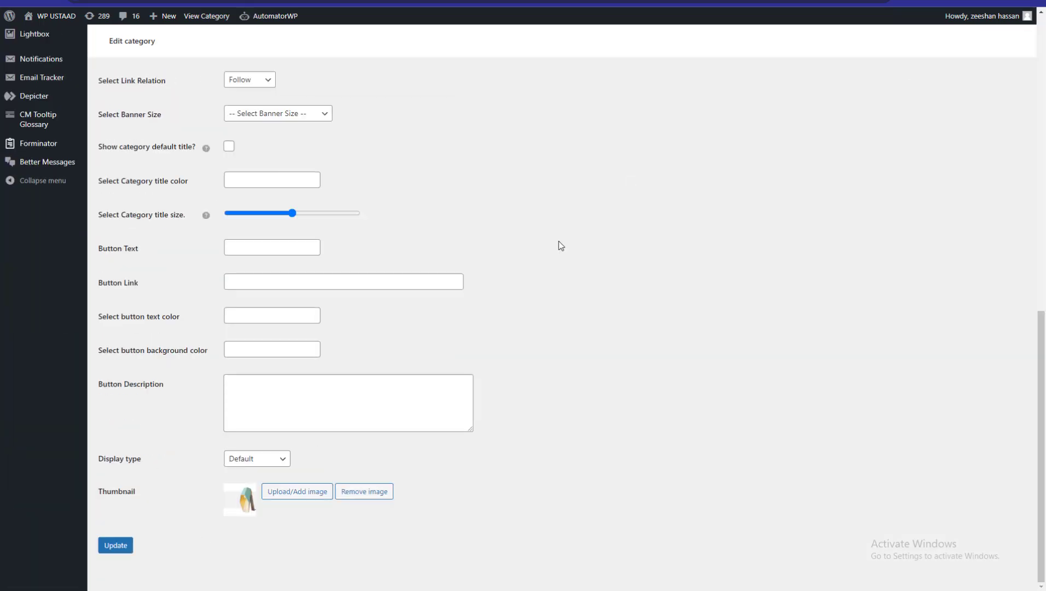
scroll(1043, 288, "down", 7)
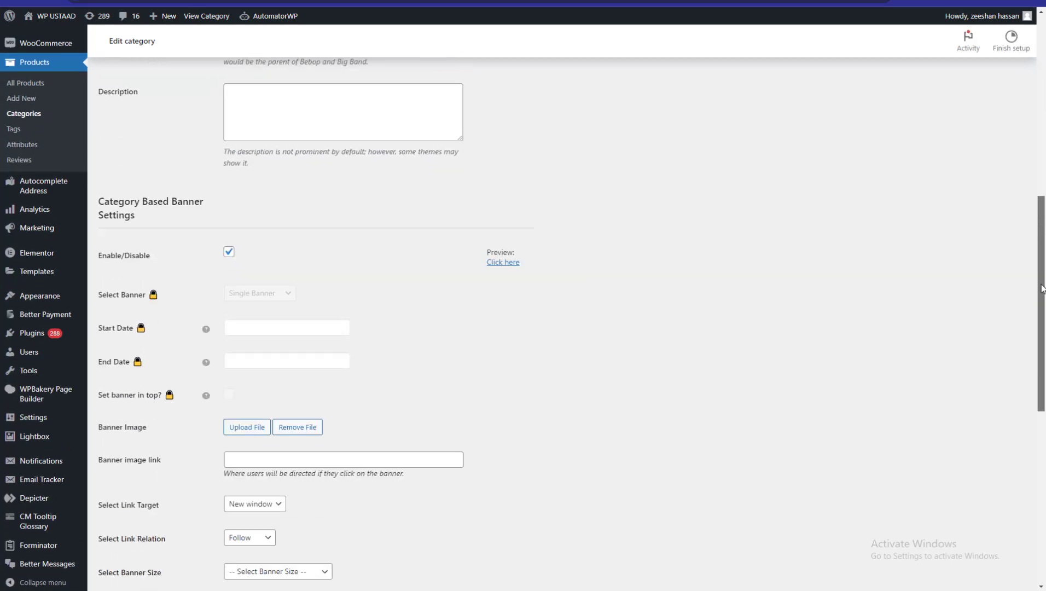
scroll(1042, 288, "down", 2)
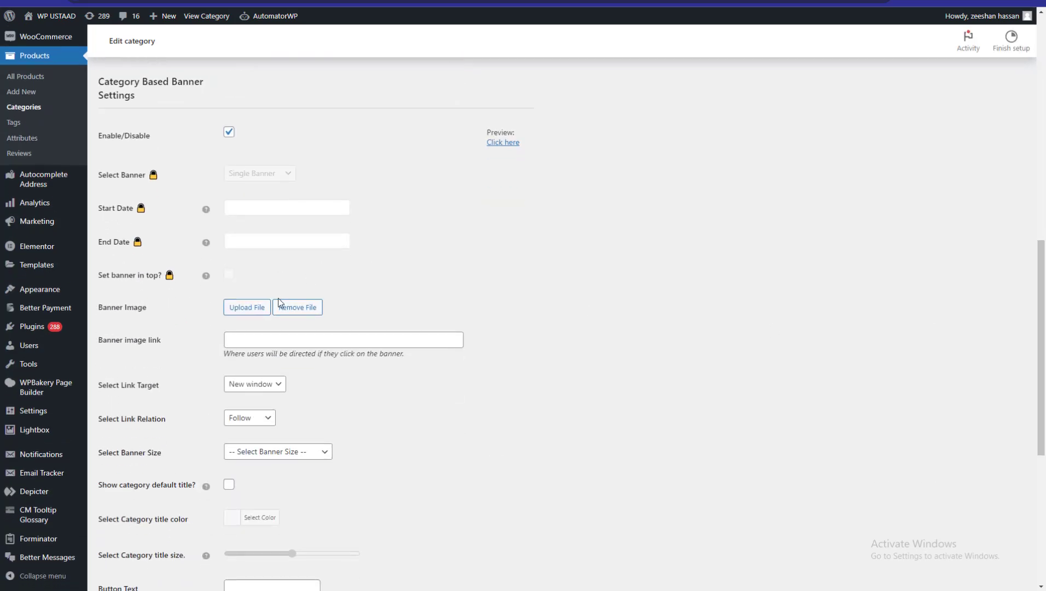
left_click(243, 306)
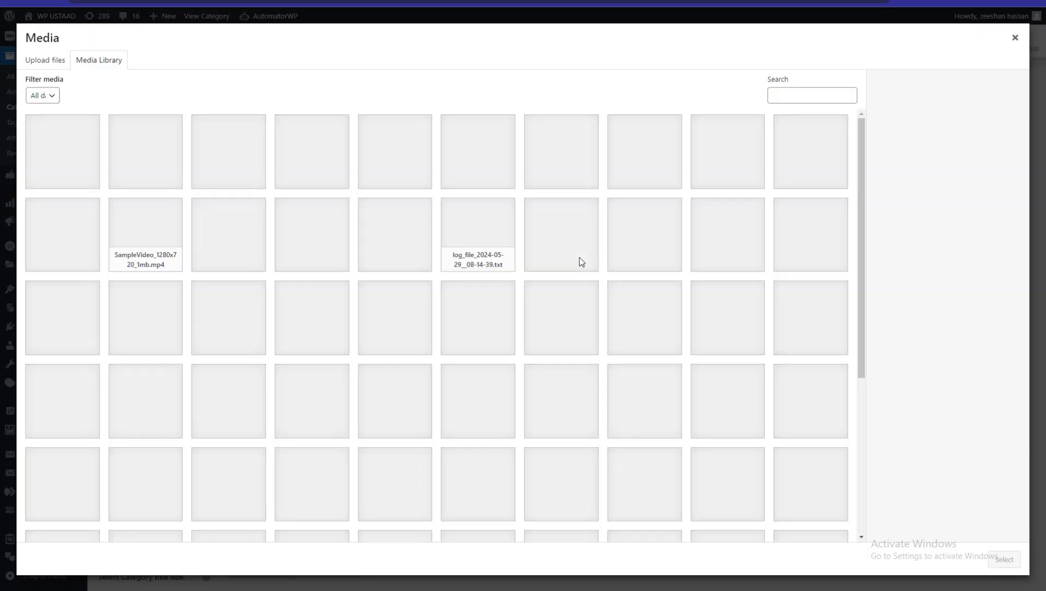
left_click(145, 151)
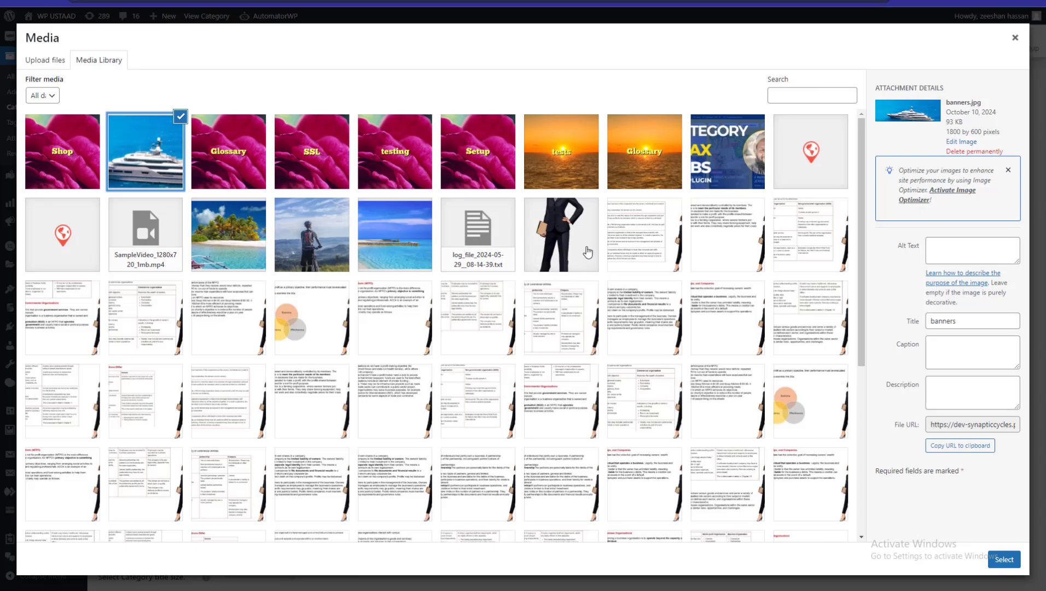
left_click(1006, 560)
Step: Set the category banner size to 50% and enable showing the category default title
scroll(1015, 562, "down", 4)
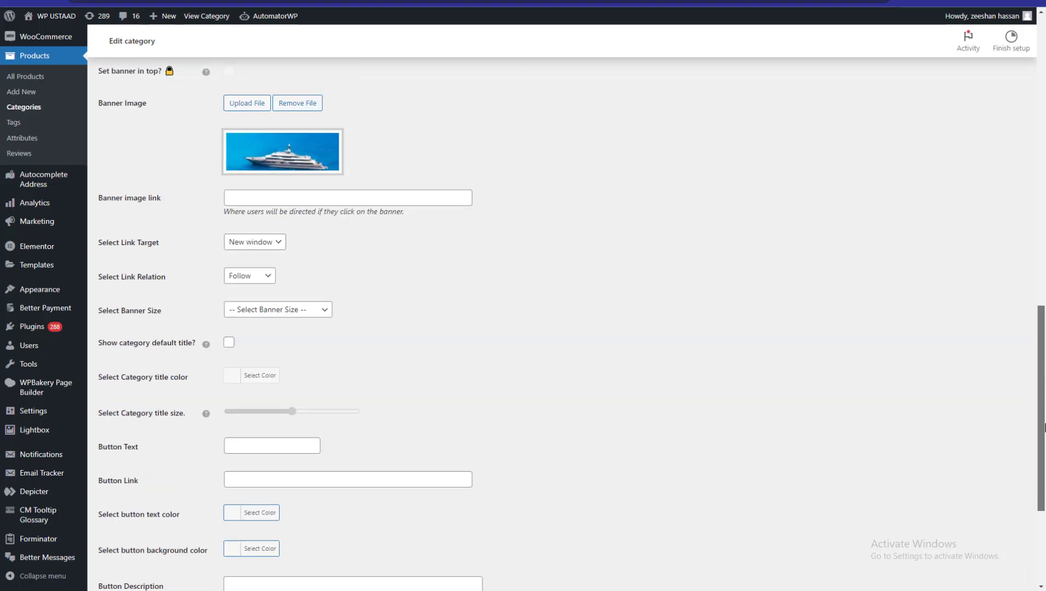
left_click(283, 308)
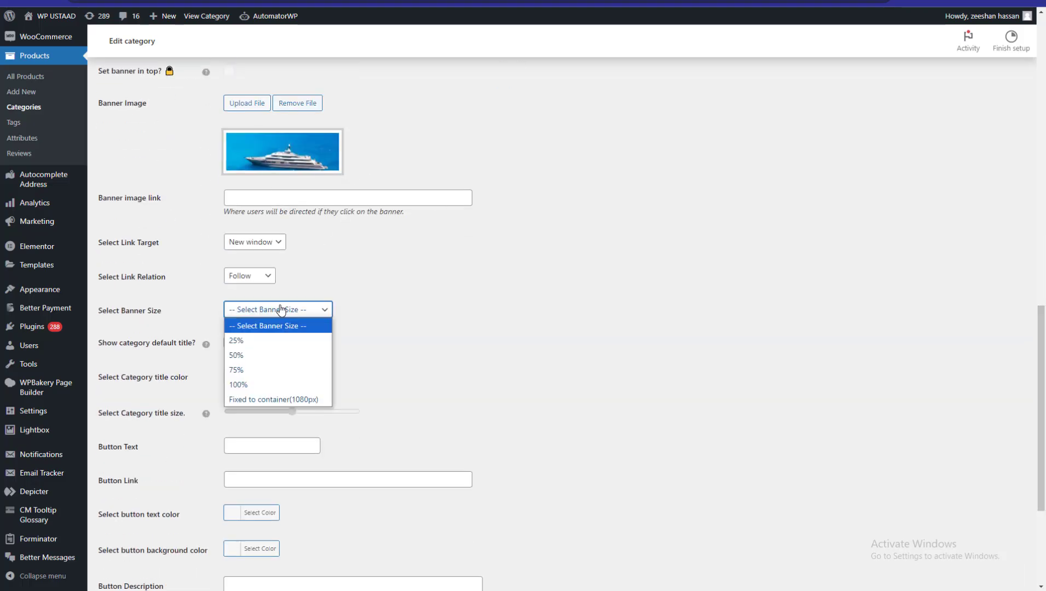
left_click(257, 355)
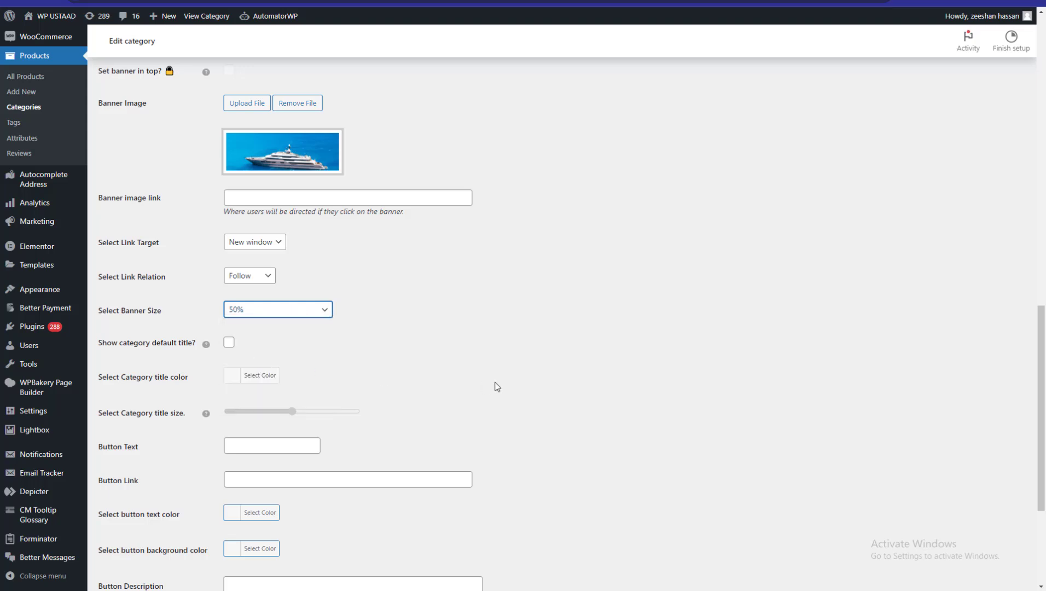
scroll(952, 366, "down", 1)
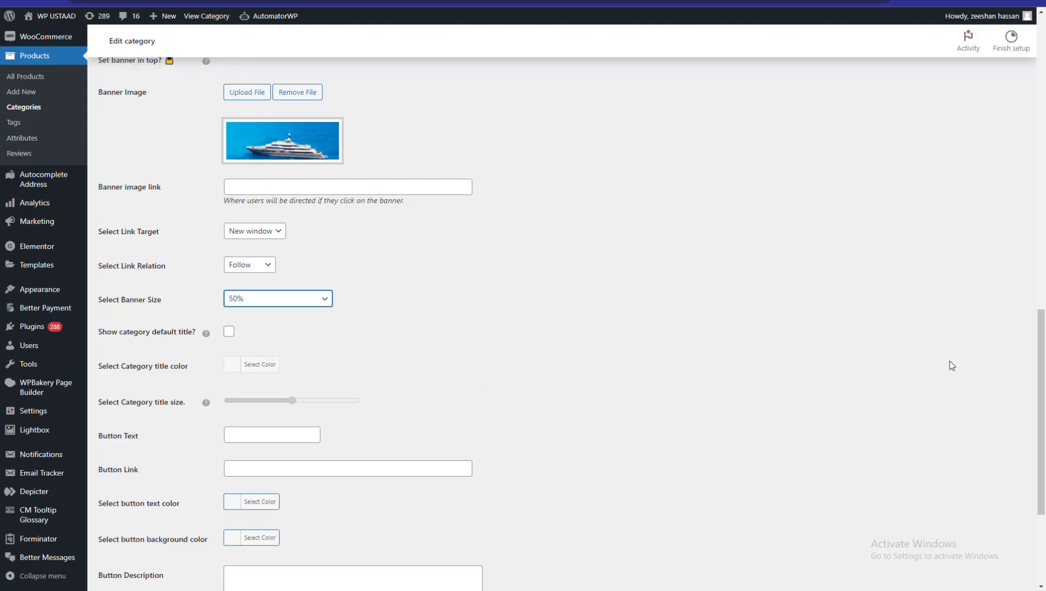
left_click(229, 332)
Step: Set the category banner's button background color to yellow #eeee22 and its button text color to gray #828282
scroll(405, 421, "down", 3)
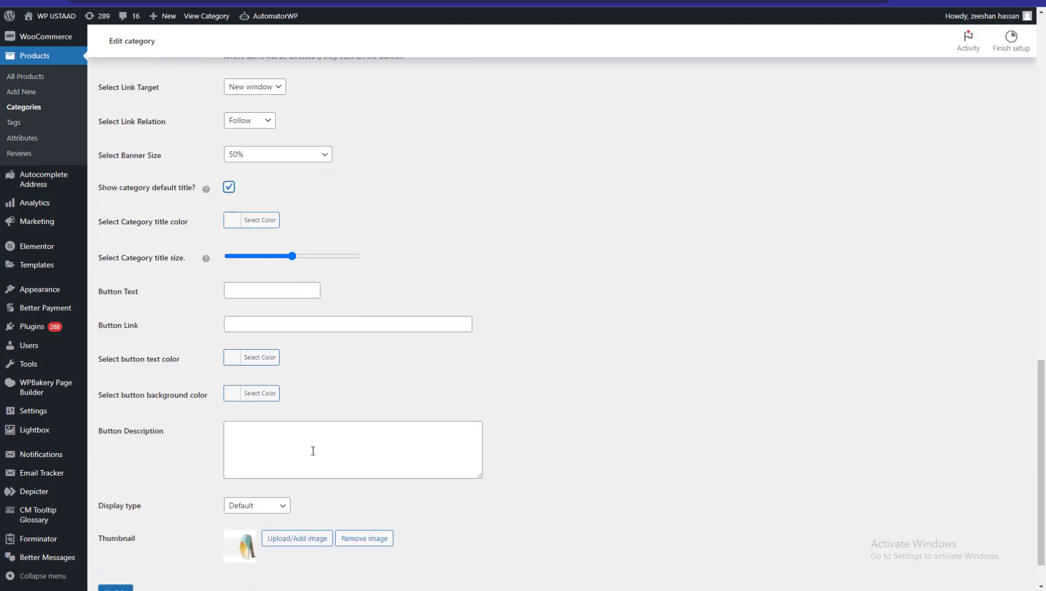
left_click(252, 393)
left_click(249, 495)
left_click(286, 520)
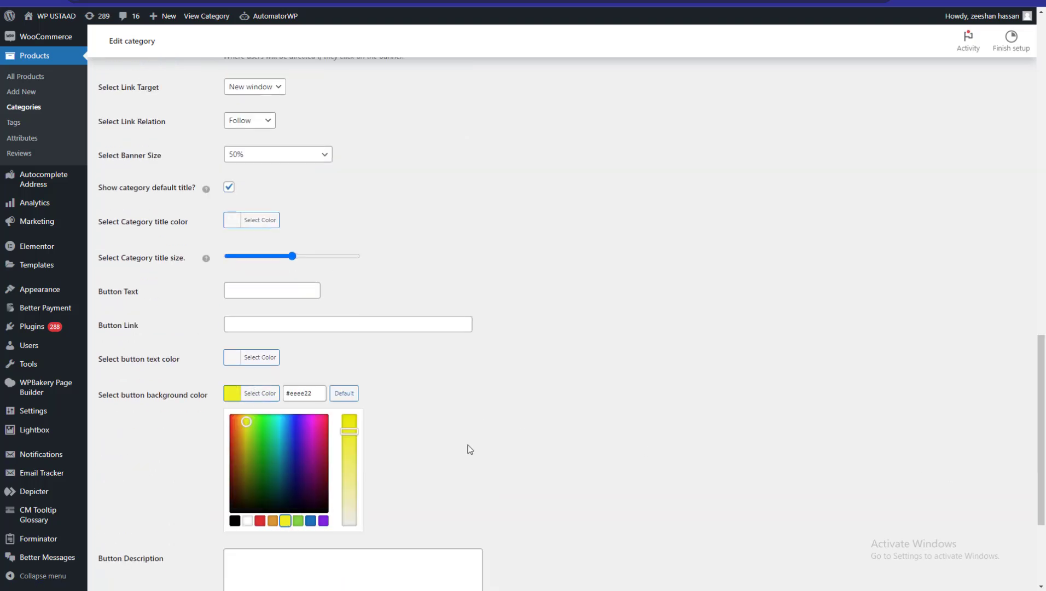
left_click(442, 417)
left_click(252, 357)
left_click(300, 429)
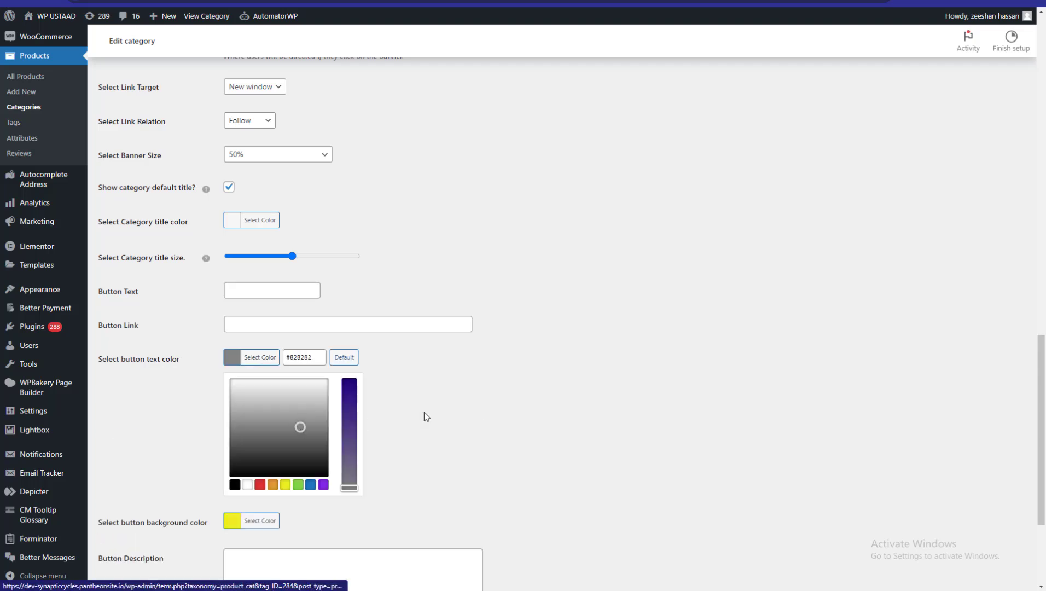
left_click(424, 412)
Step: Enter "sfdsfdsafdfsdfdsafdsaf" as the button description, keep the Default display type and update the category
left_click(379, 448)
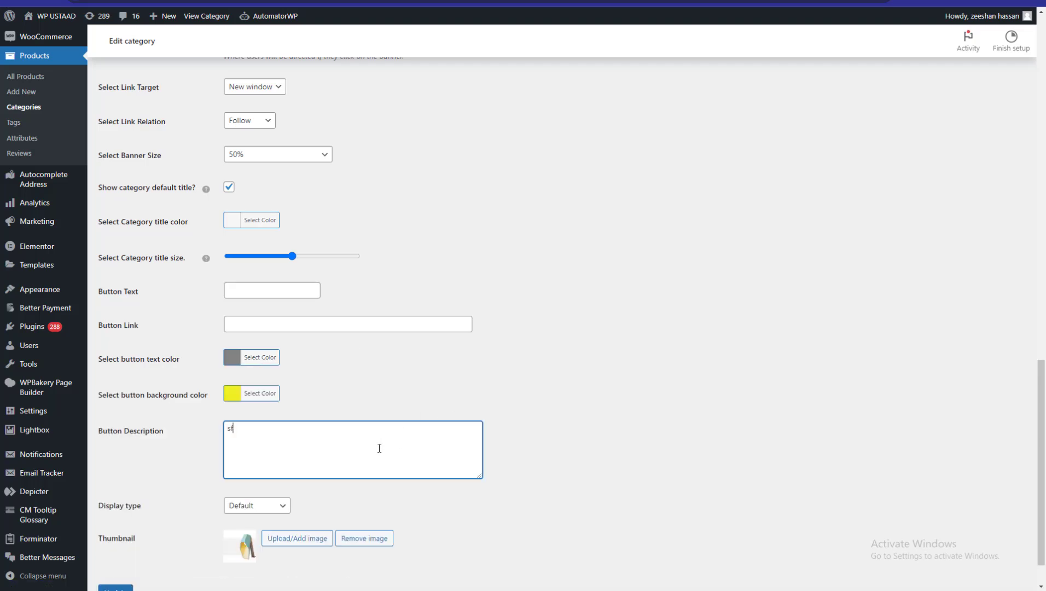
type("sfdsfdsafdfsdfdsafdsaf")
scroll(902, 486, "down", 2)
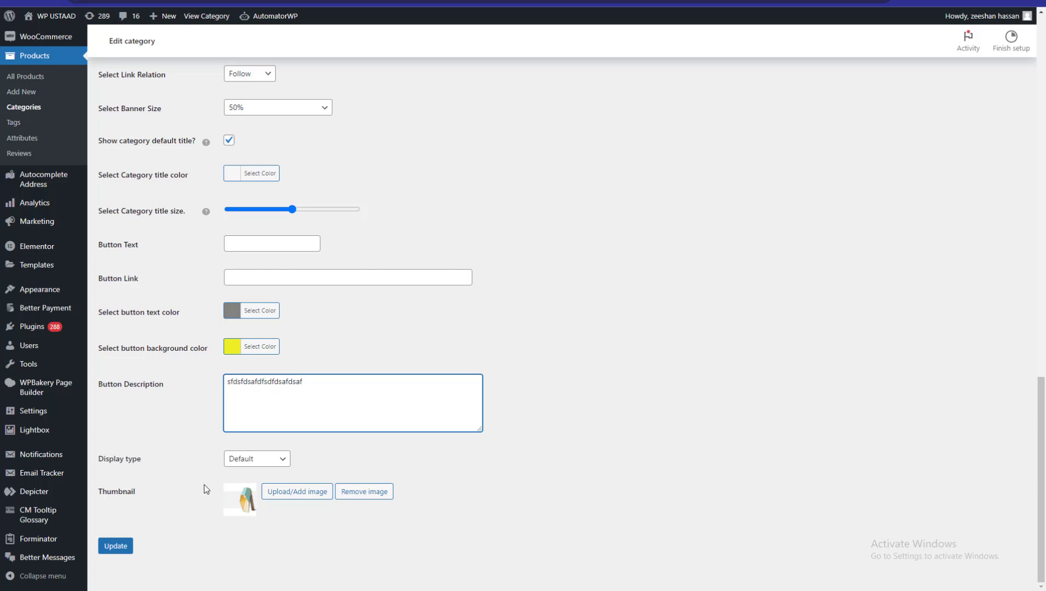
left_click(242, 460)
left_click(245, 473)
left_click(121, 550)
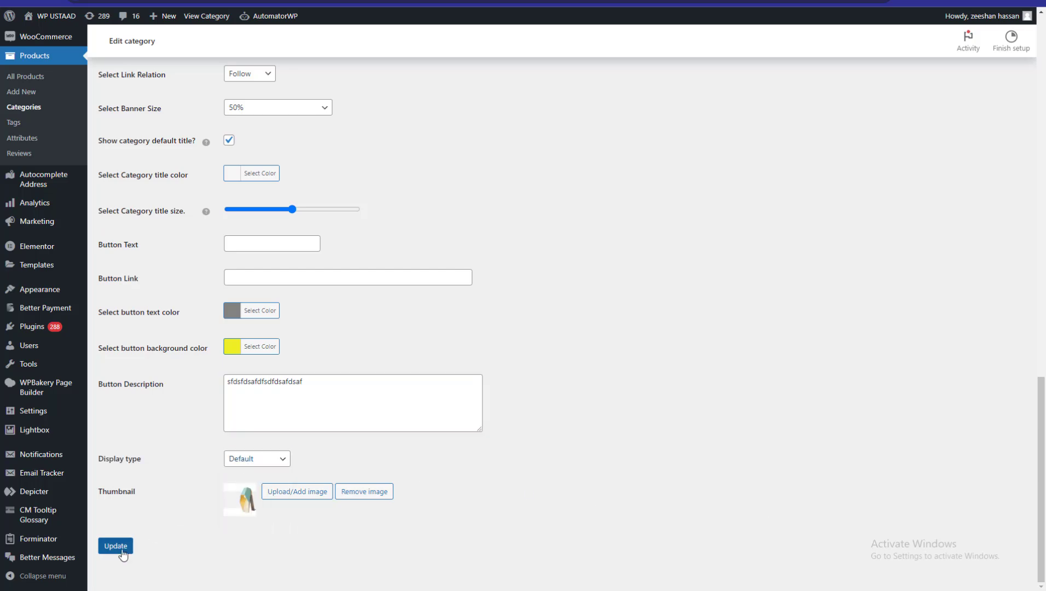
left_click(122, 547)
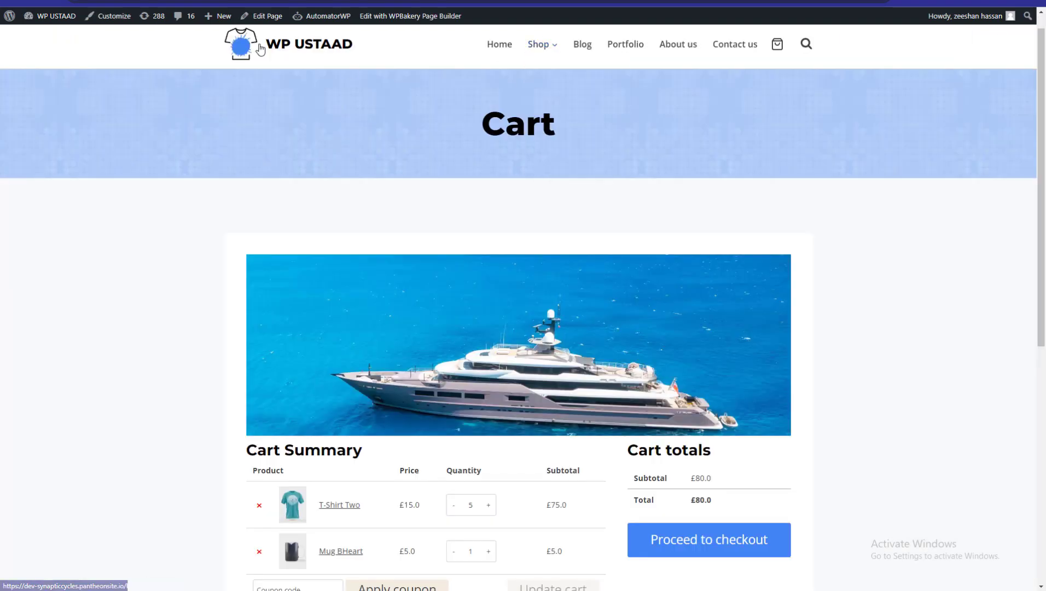
Step: Look through the shop page's banner and products, and view the Accessories category page to check its banner title
mouse_move(543, 48)
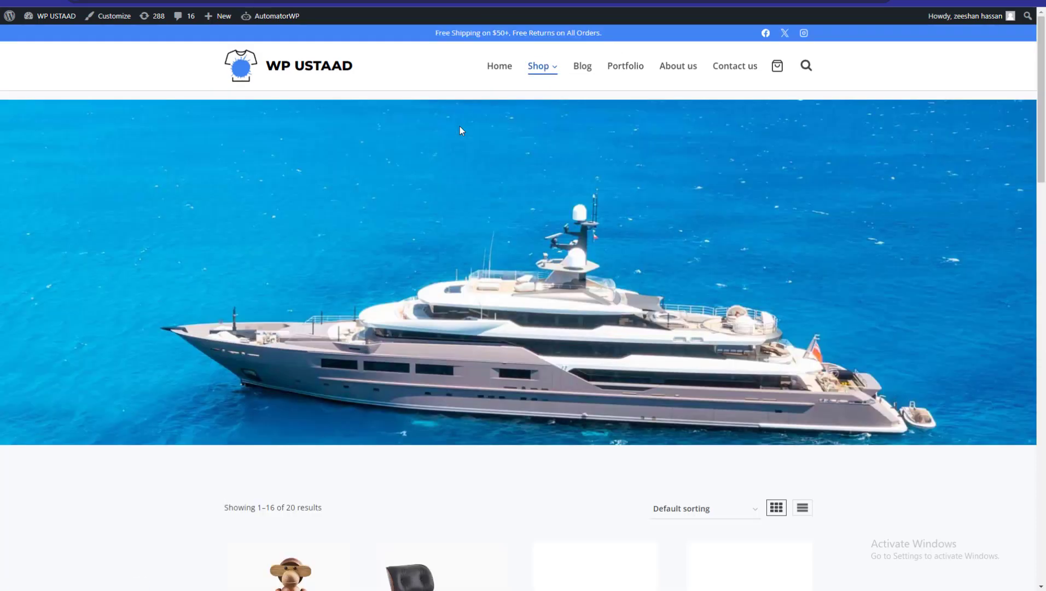
scroll(459, 130, "down", 5)
scroll(523, 306, "down", 10)
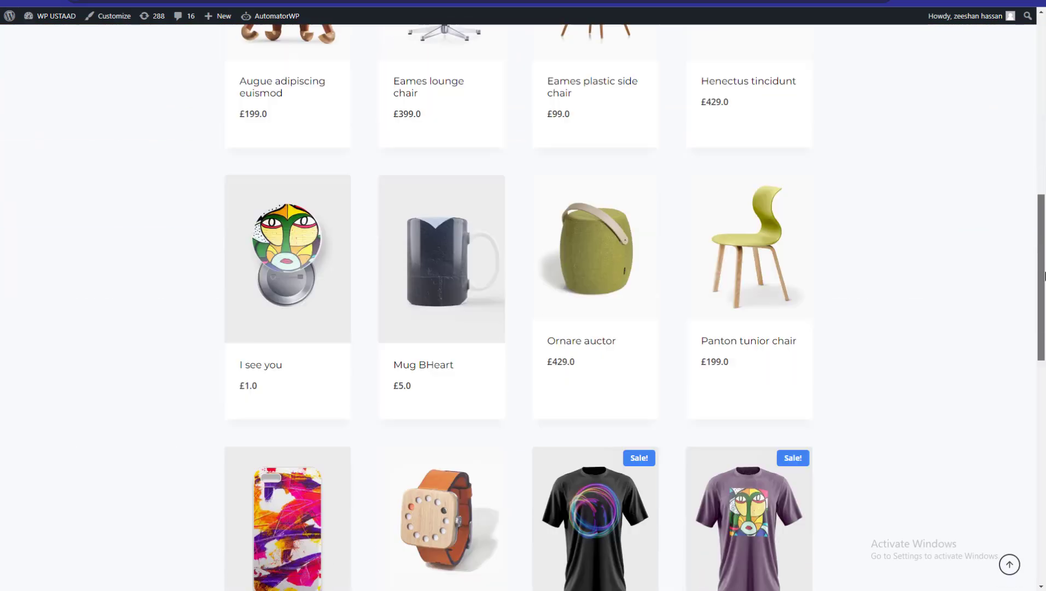
scroll(523, 306, "up", 12)
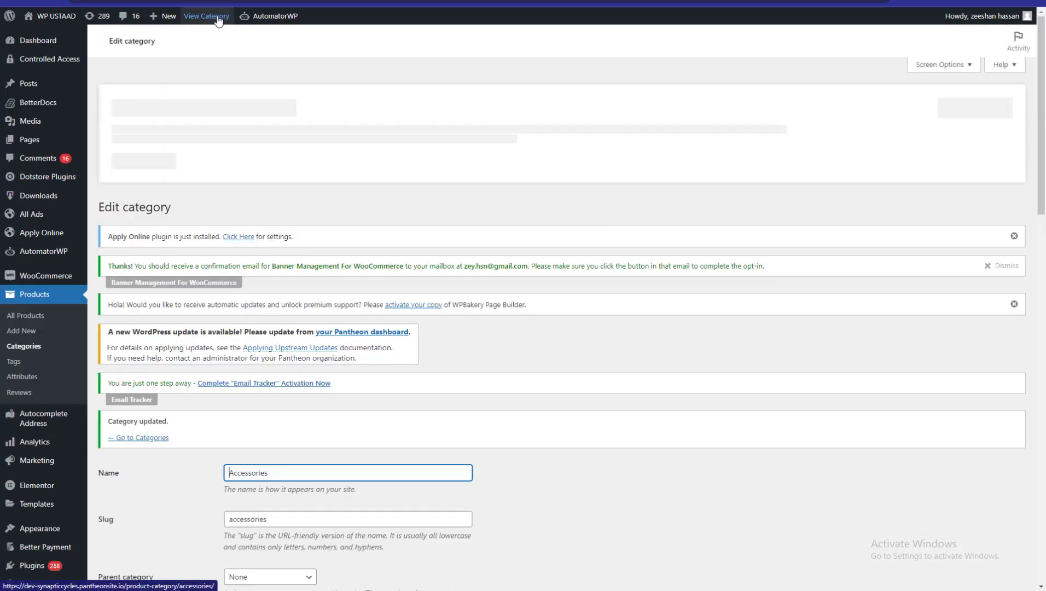
left_click(218, 18)
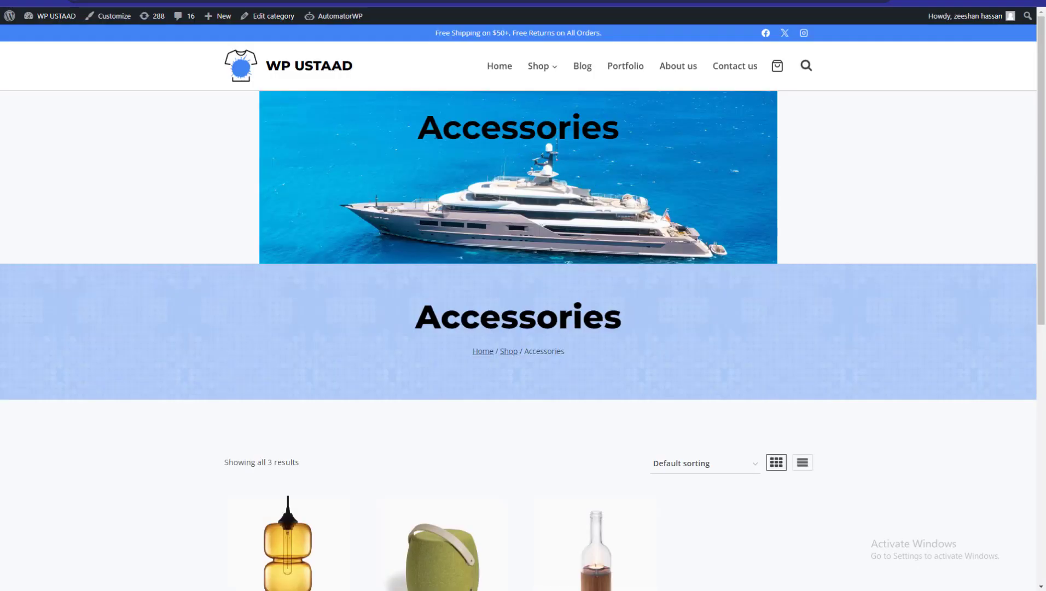
left_click_drag(418, 127, 622, 198)
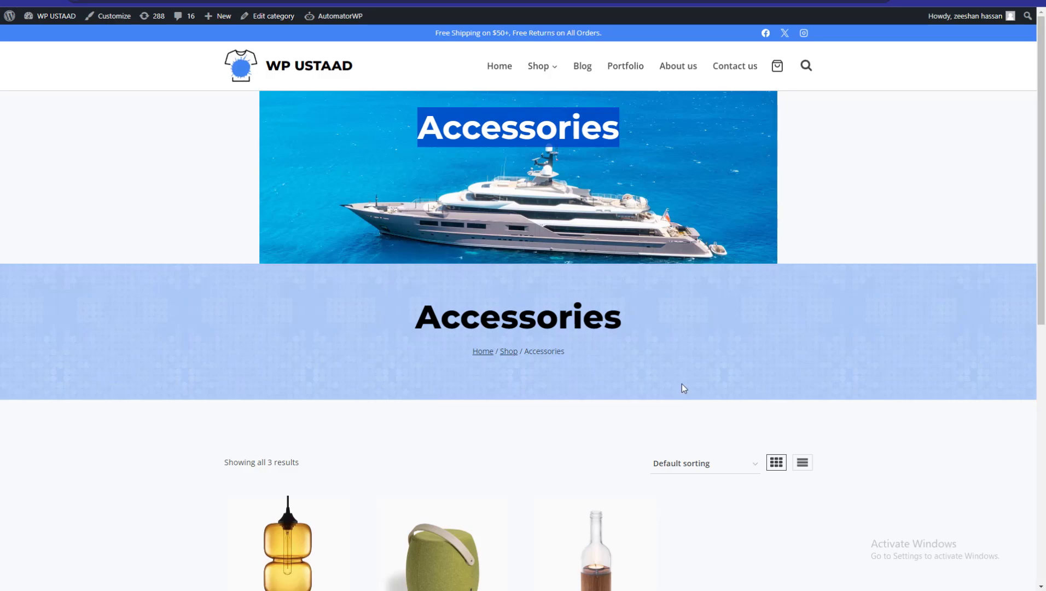
Step: Change the Accessories category banner size to Fixed to container(1080px) and update the category
key("ctrl+Tab")
left_click_drag(1043, 132, 1044, 421)
left_click(275, 336)
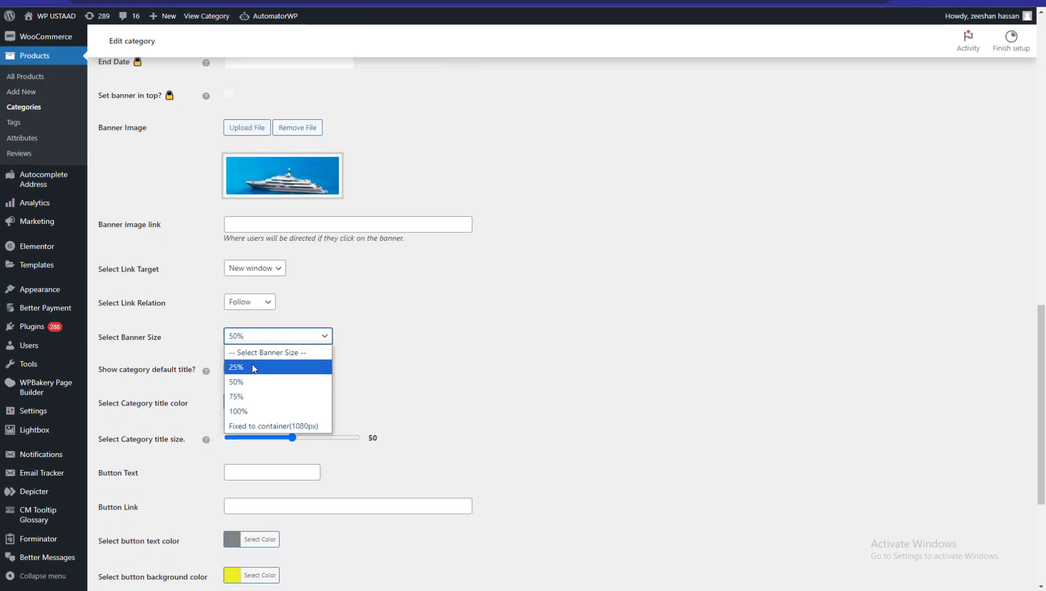
left_click(252, 427)
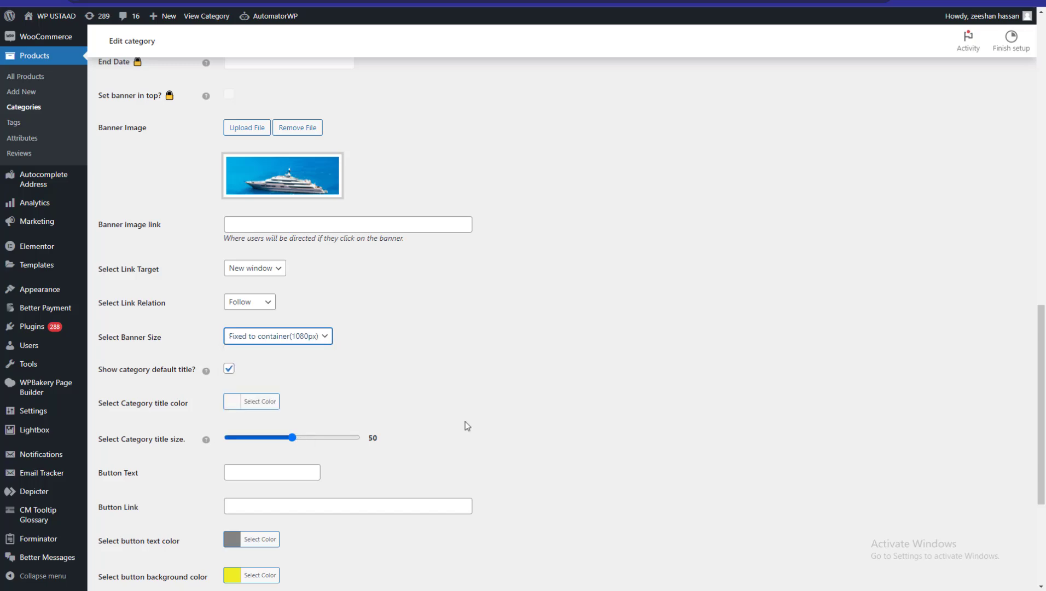
scroll(465, 421, "up", 8)
scroll(545, 310, "down", 10)
scroll(948, 303, "up", 3)
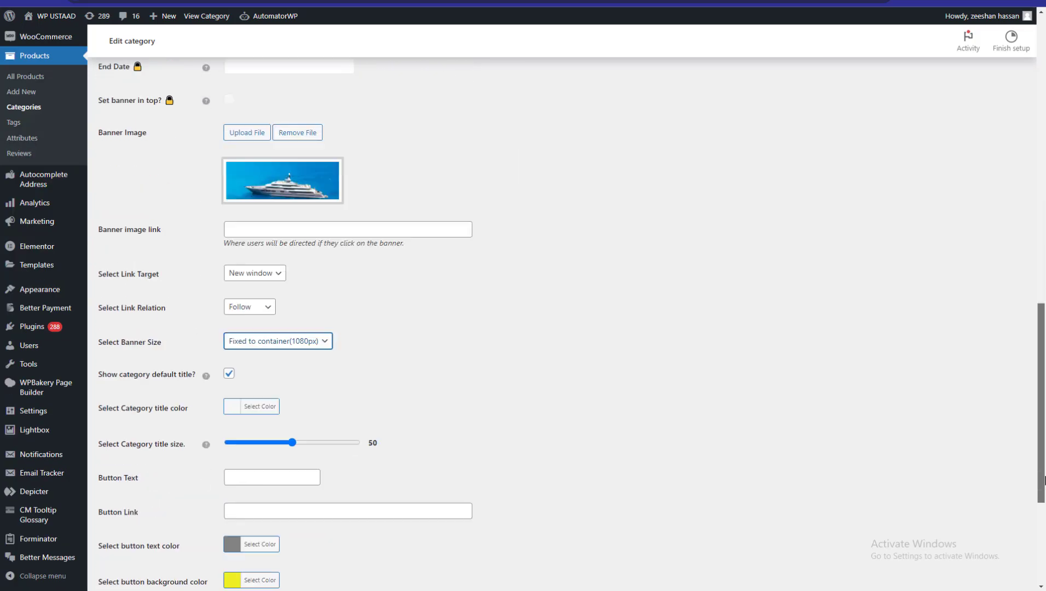
left_click_drag(1042, 416, 1035, 489)
left_click(129, 543)
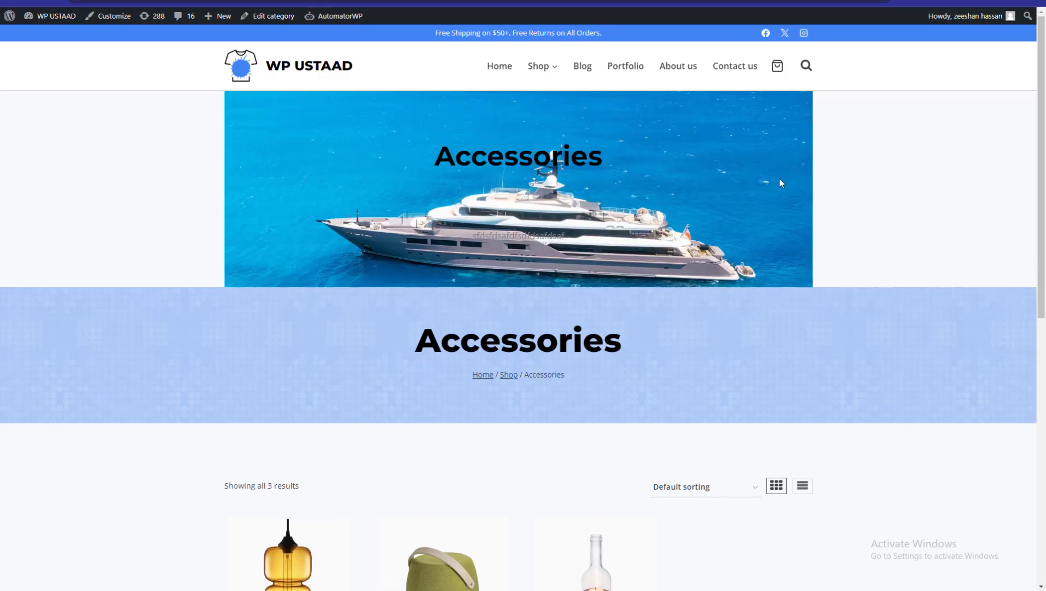
Step: Examine the Accessories category page on the storefront, including the banner's title and description text
left_click_drag(1043, 215, 1021, 297)
scroll(708, 141, "up", 4)
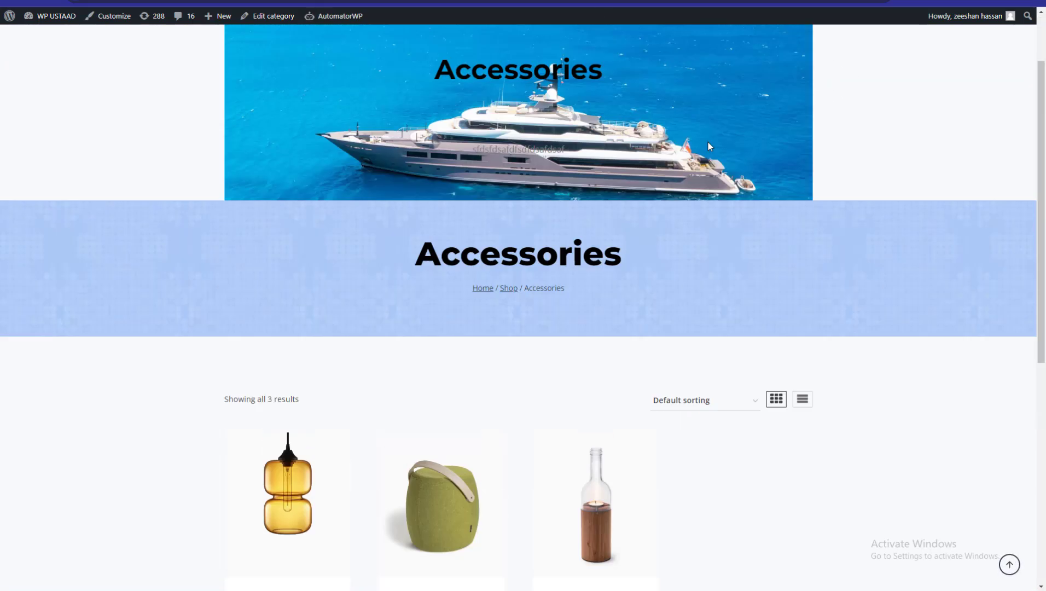
scroll(708, 141, "down", 10)
scroll(710, 145, "up", 10)
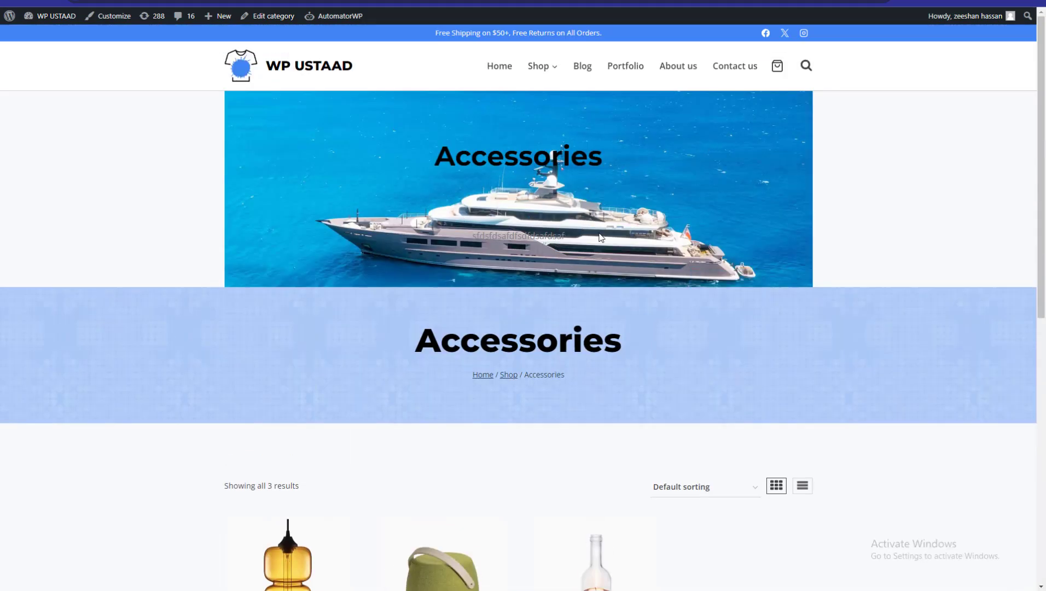
left_click_drag(600, 237, 430, 213)
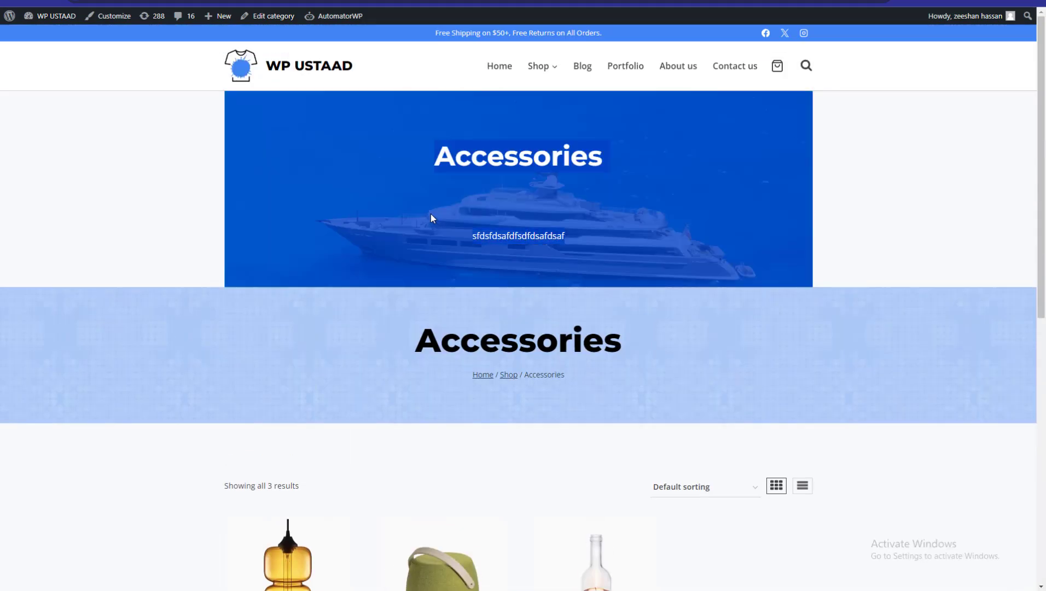
double_click(522, 240)
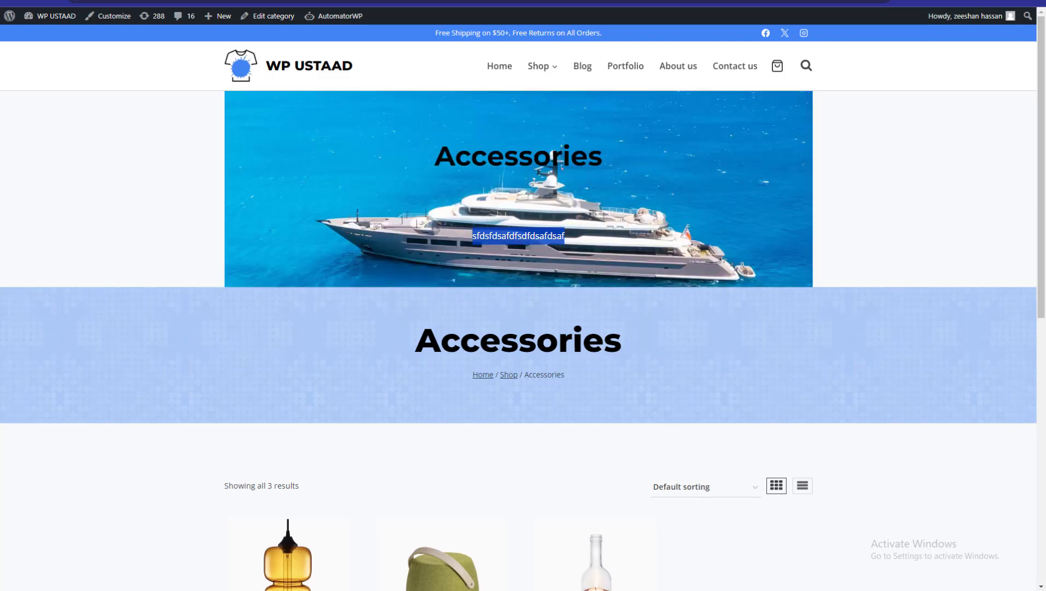
Step: Review the other pages, category and tag specific banner settings on the Banner Management global settings page
key("ctrl+Tab")
key("ctrl+Tab")
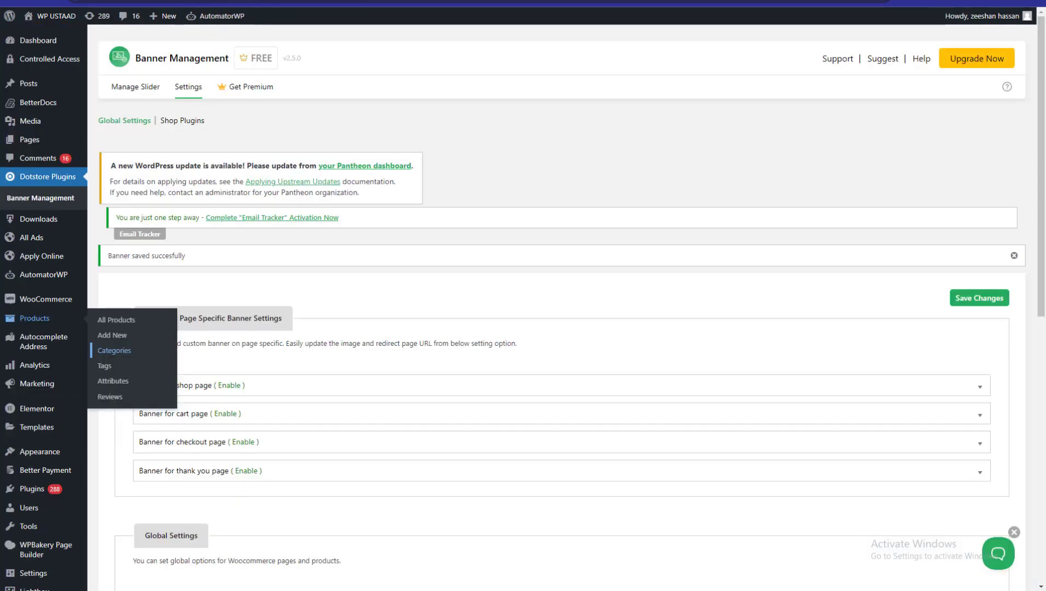
scroll(977, 415, "down", 9)
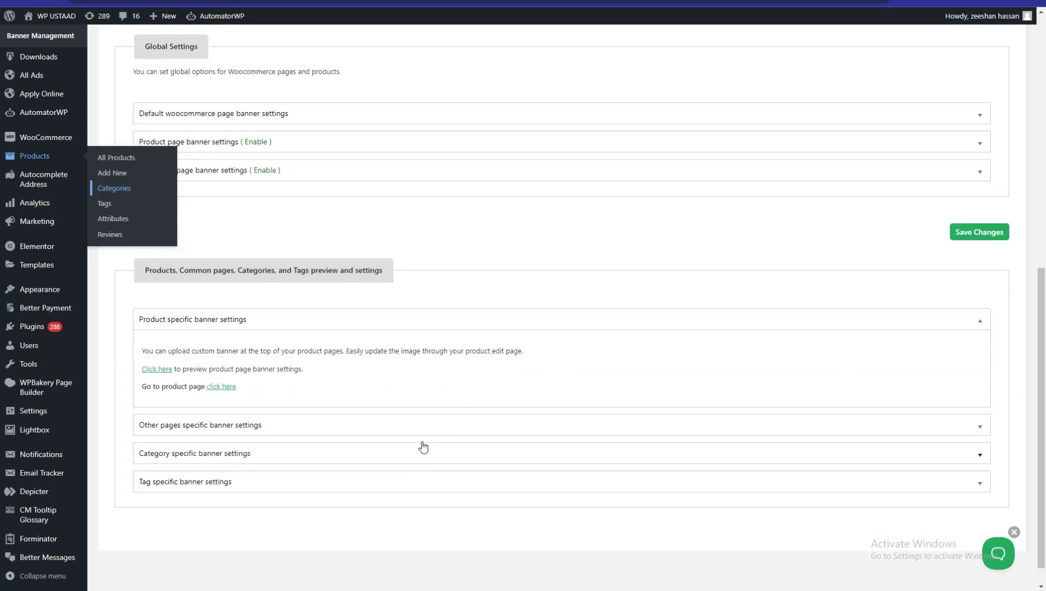
left_click(419, 423)
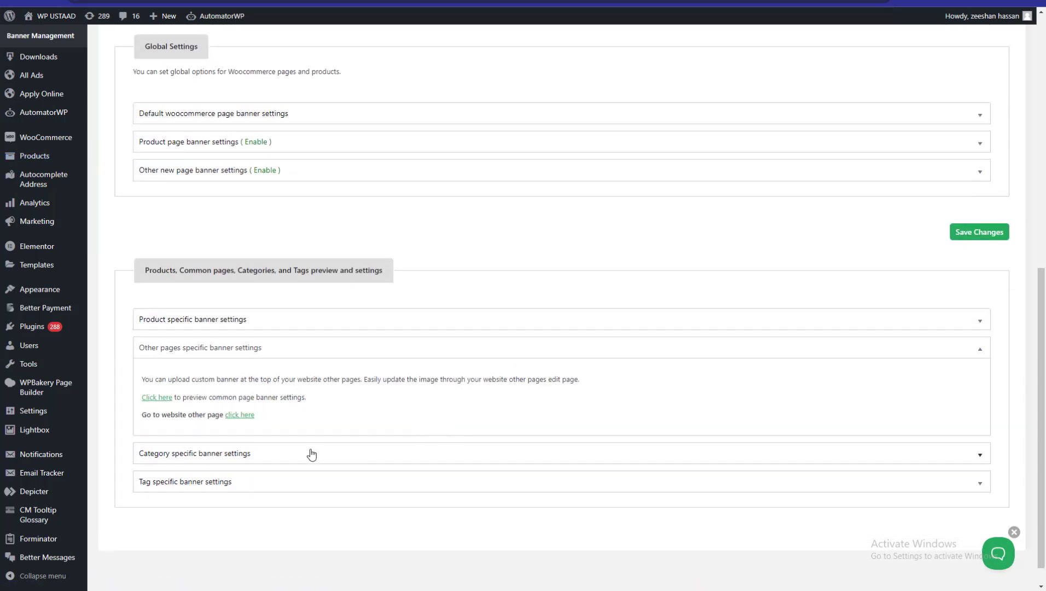
left_click(276, 453)
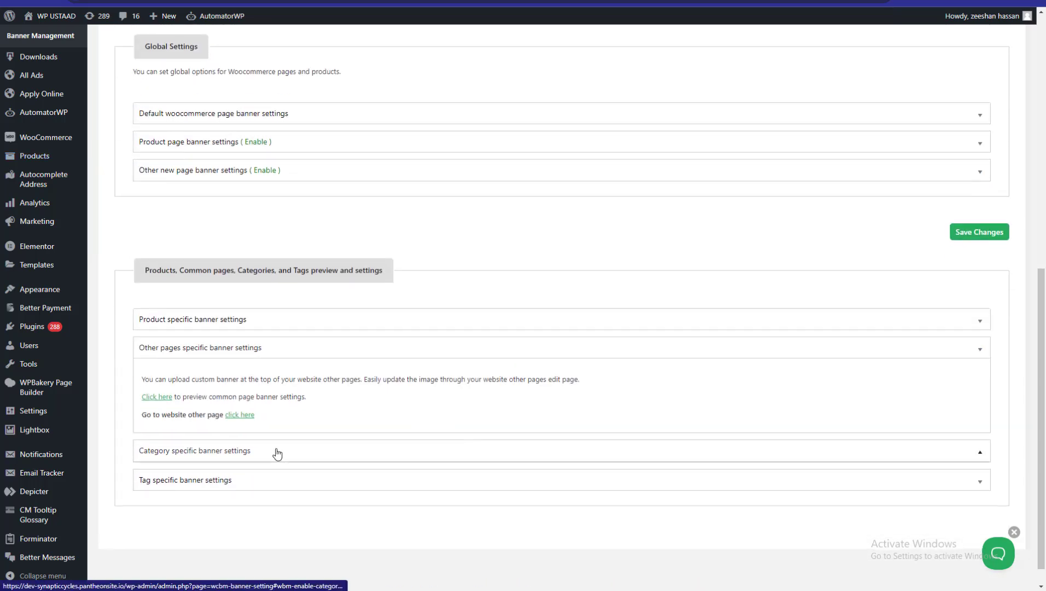
left_click(320, 483)
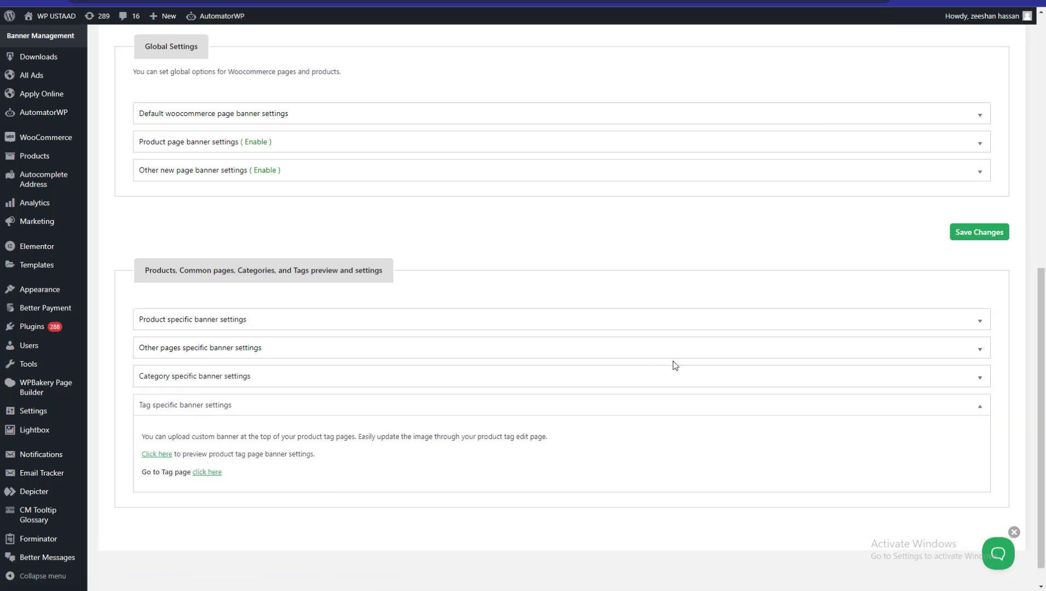
scroll(677, 354, "down", 9)
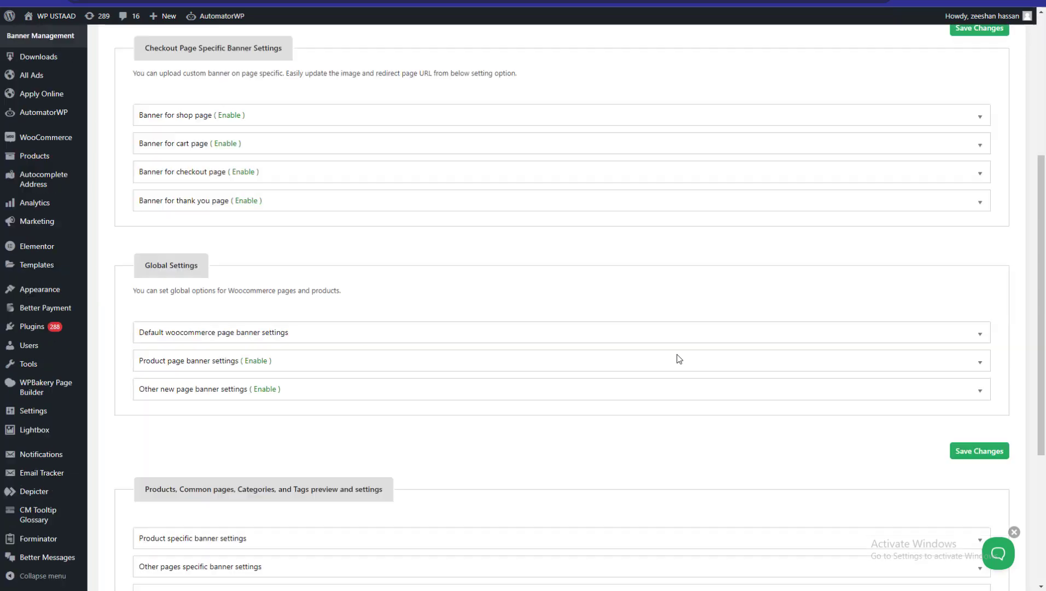
Step: Look over the Banner Management settings sections and expand the default WooCommerce page banner settings
scroll(677, 358, "up", 9)
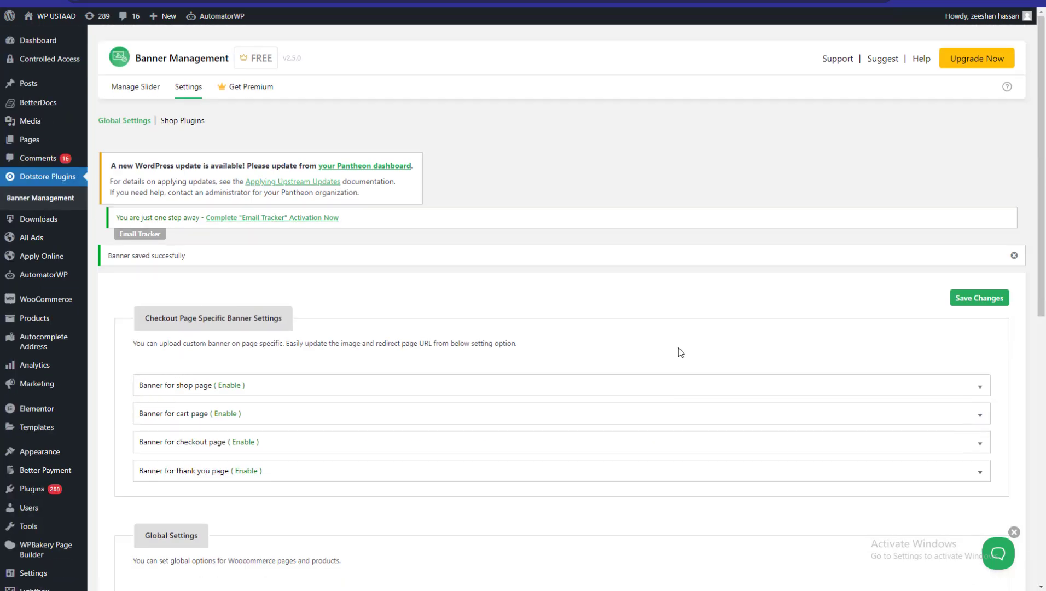
scroll(681, 353, "down", 9)
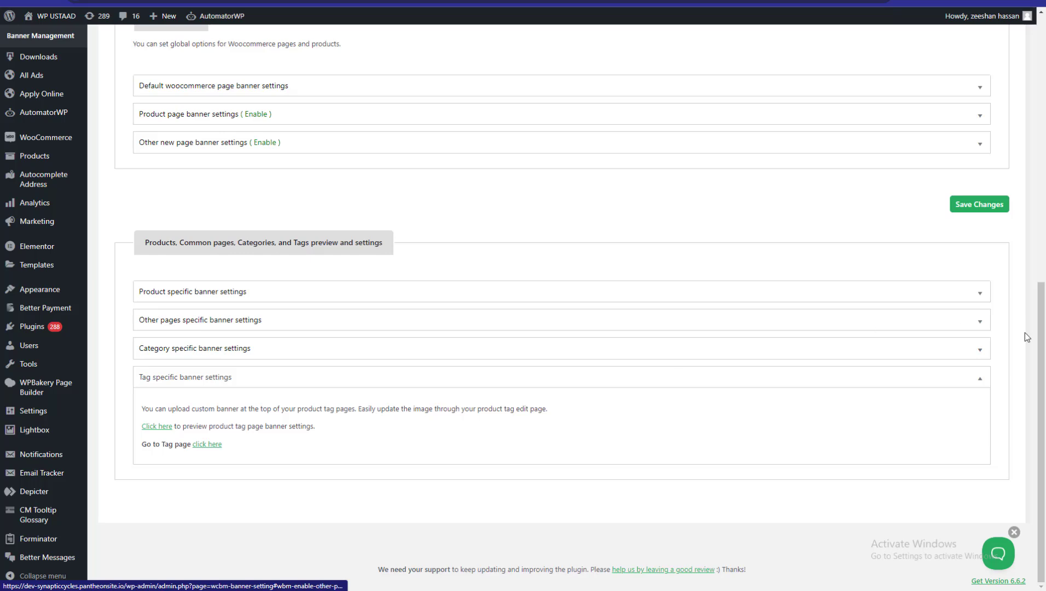
scroll(439, 300, "up", 3)
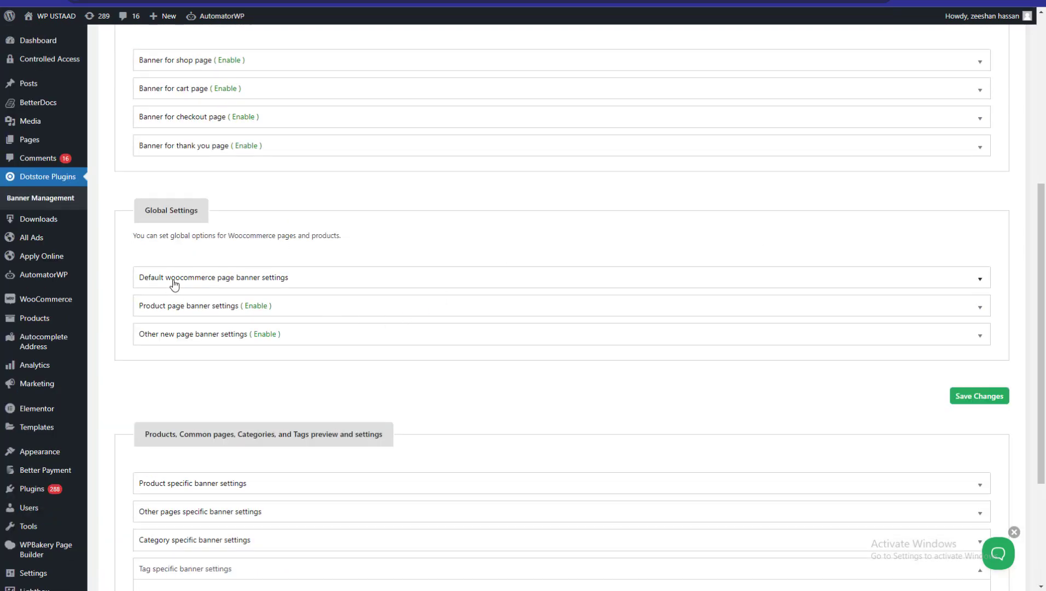
left_click(194, 274)
Step: Expand the cart page banner settings and review its general settings and single banner image
scroll(176, 249, "up", 3)
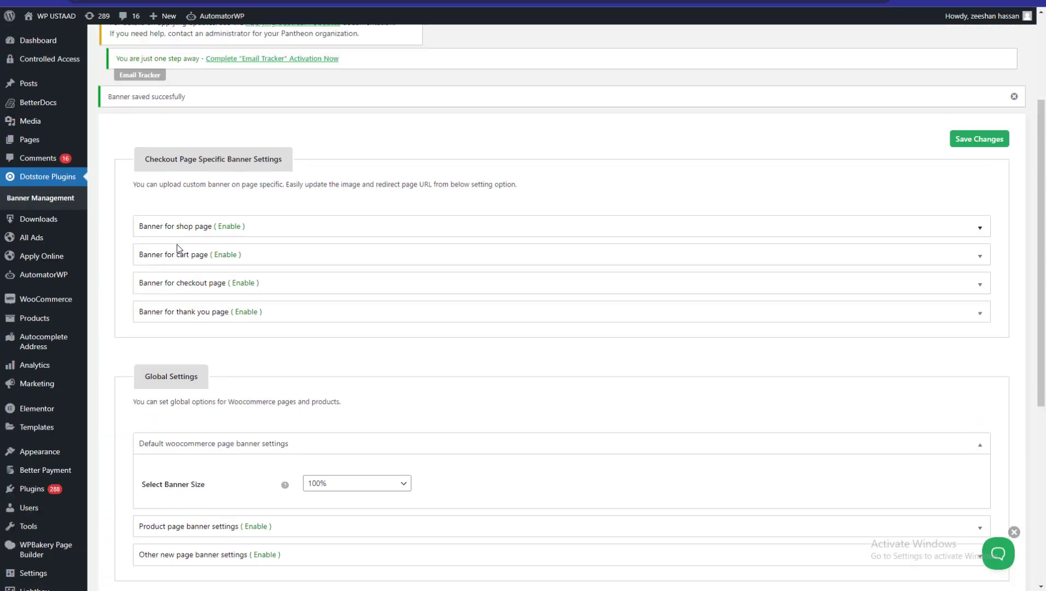
left_click(179, 253)
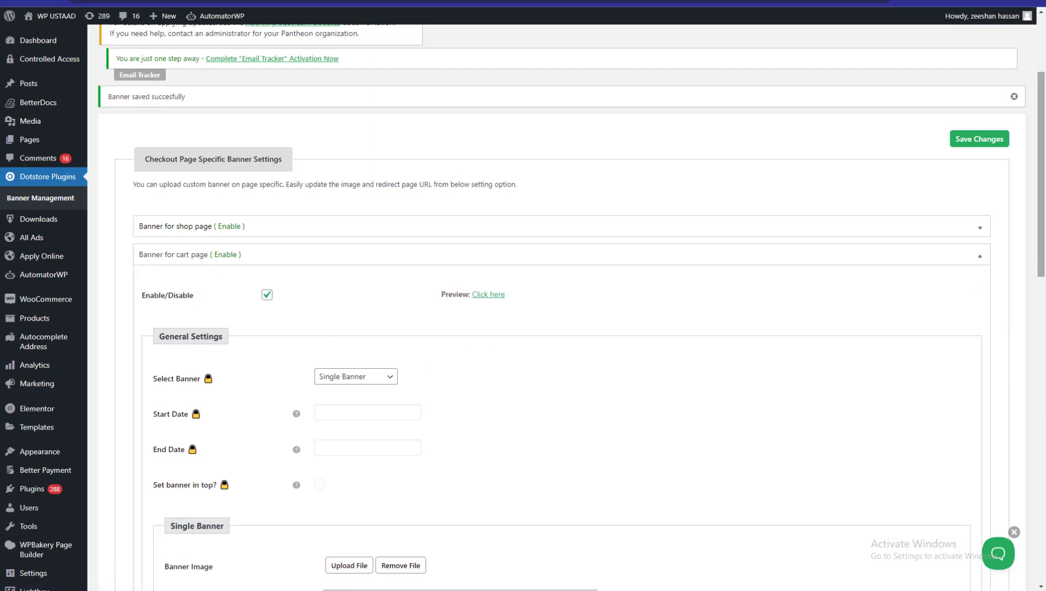
left_click_drag(1041, 175, 1041, 231)
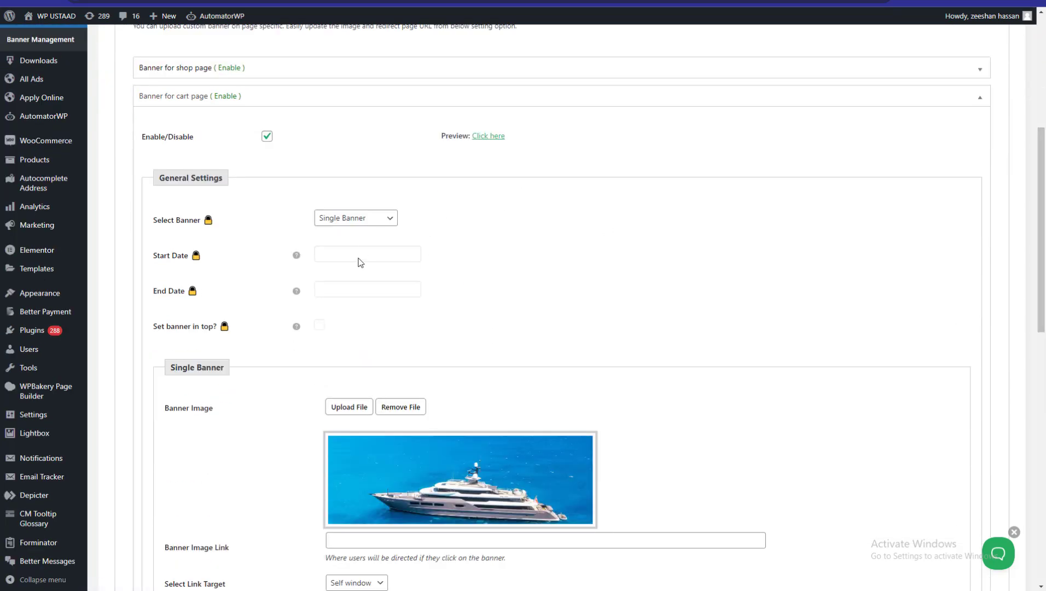